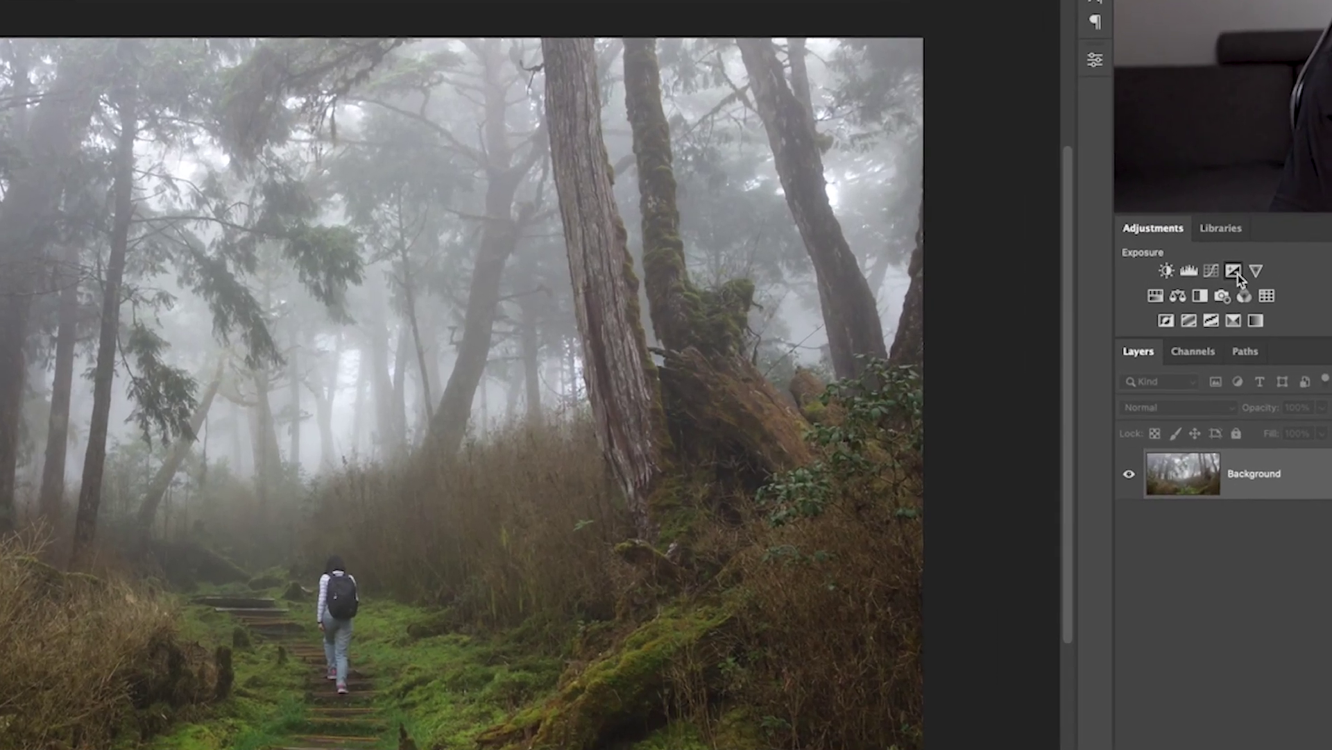
Add an Exposure adjustment layer above the forest photo and lower its exposure to about -2.35.
left_click(1234, 270)
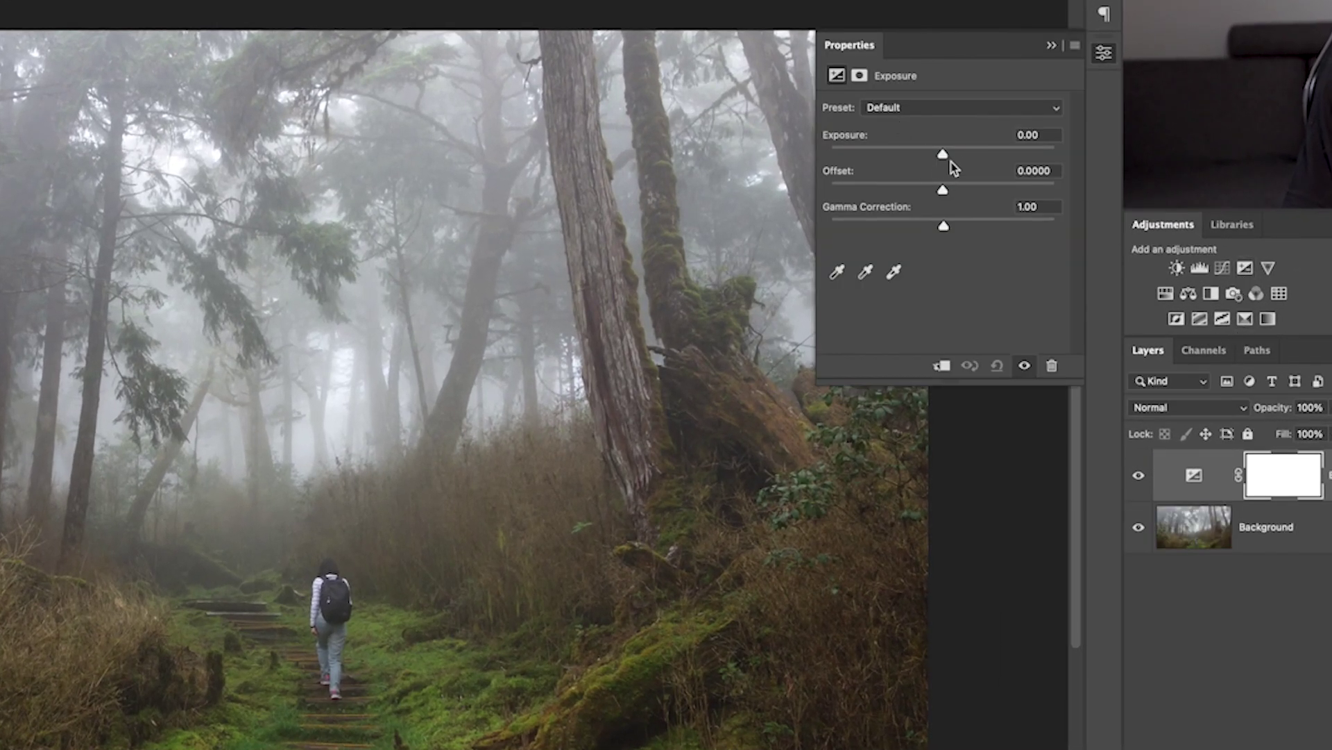
left_click_drag(943, 157, 916, 163)
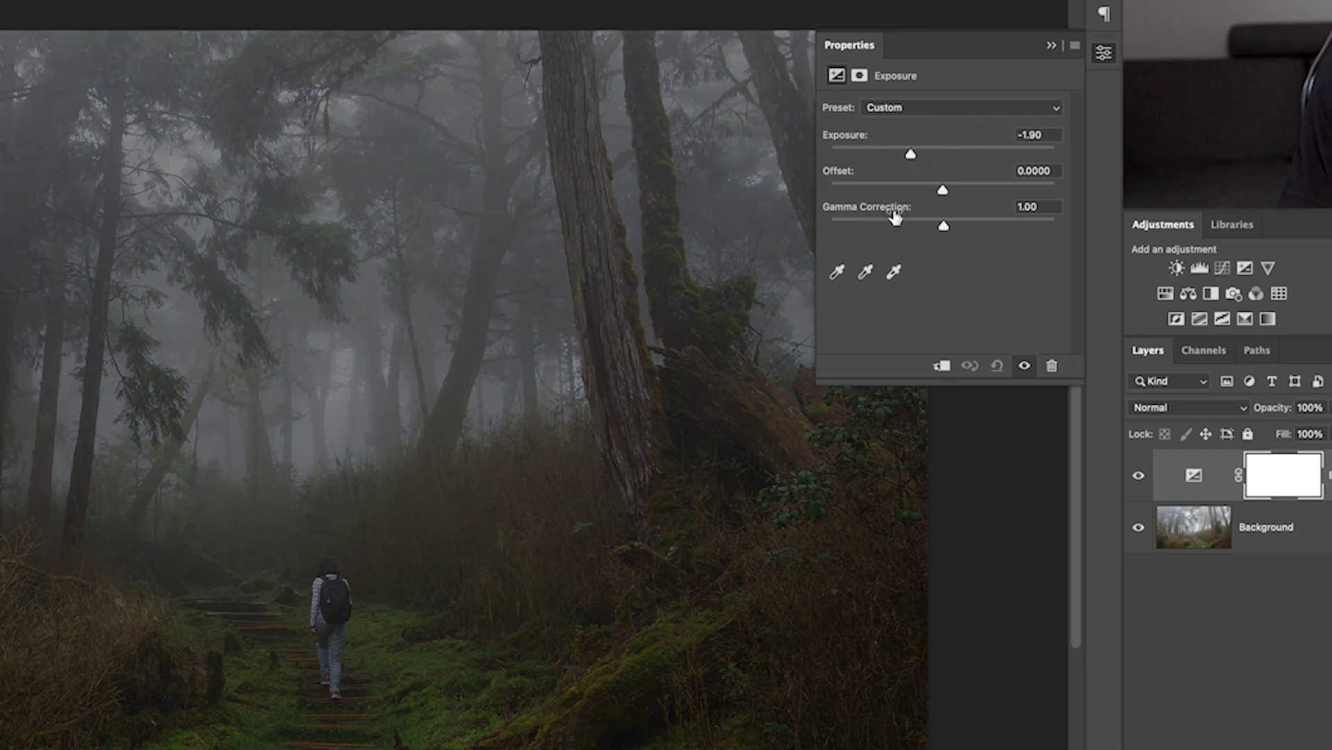
left_click_drag(914, 158, 905, 162)
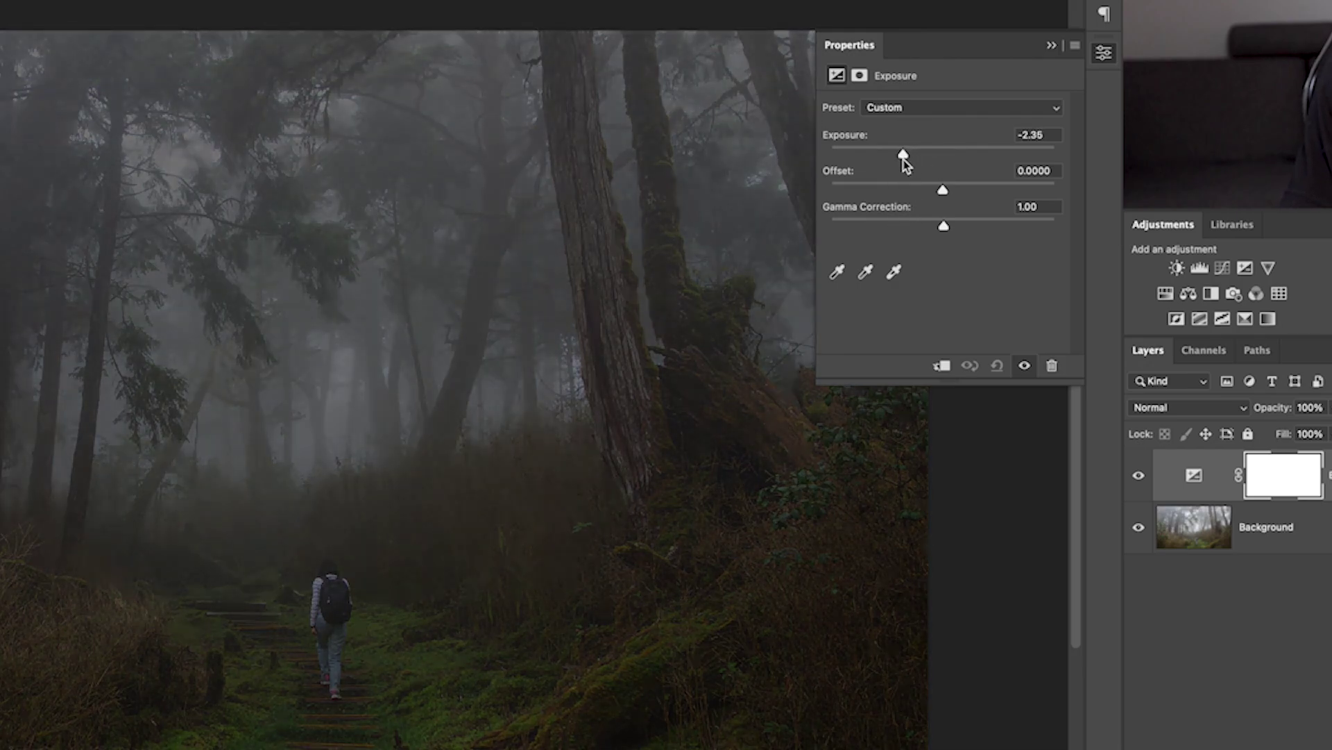
left_click(1050, 49)
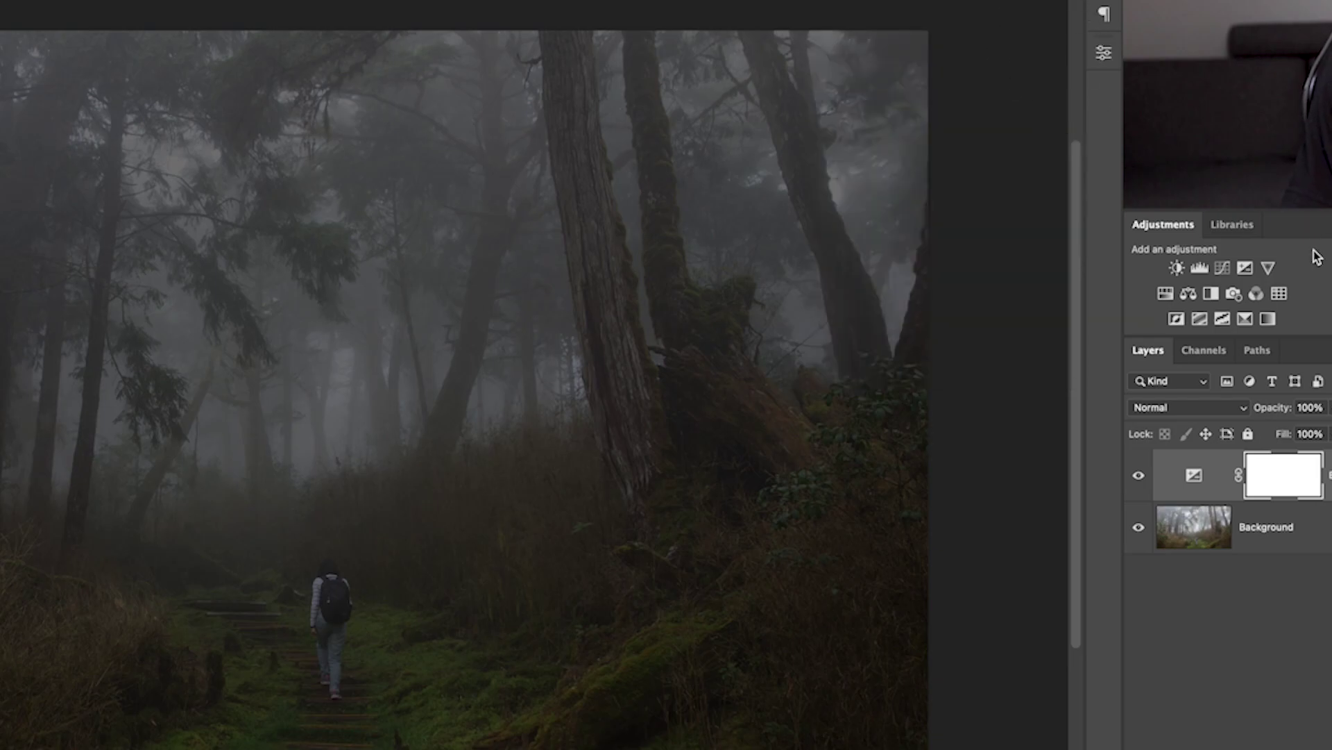
Add a Color Balance layer with midtones at Cyan -20 and Blue +17, shadows at Blue +2, and highlights shifted slightly toward cyan.
left_click(1190, 294)
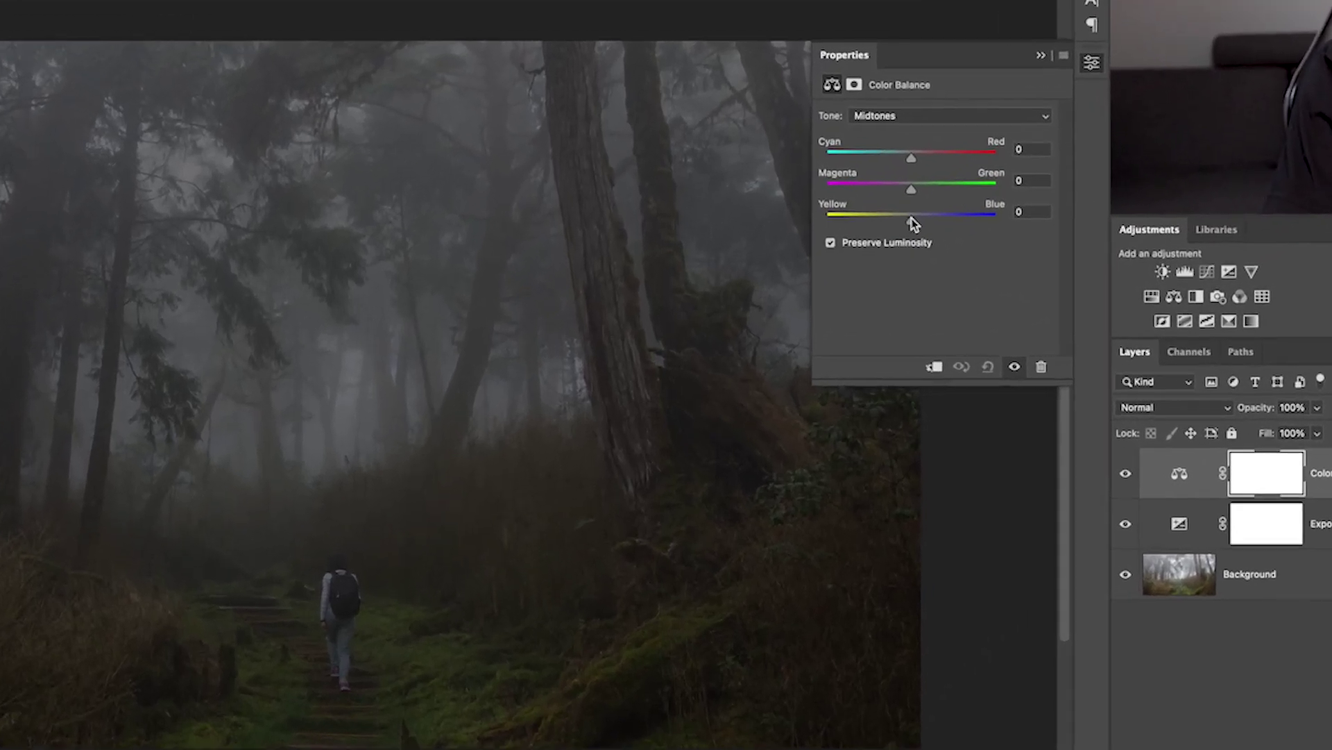
left_click_drag(913, 221, 928, 220)
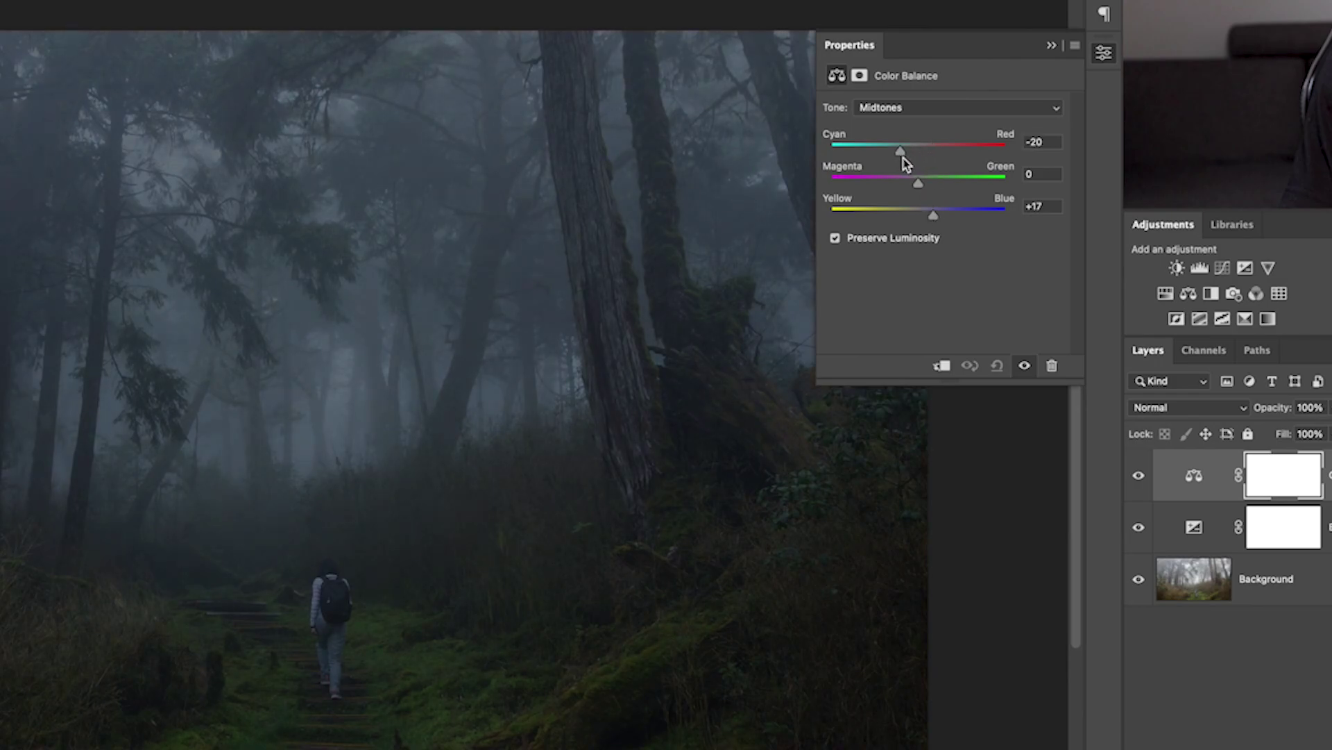
left_click(922, 109)
left_click(922, 96)
left_click_drag(920, 212, 920, 210)
left_click(923, 108)
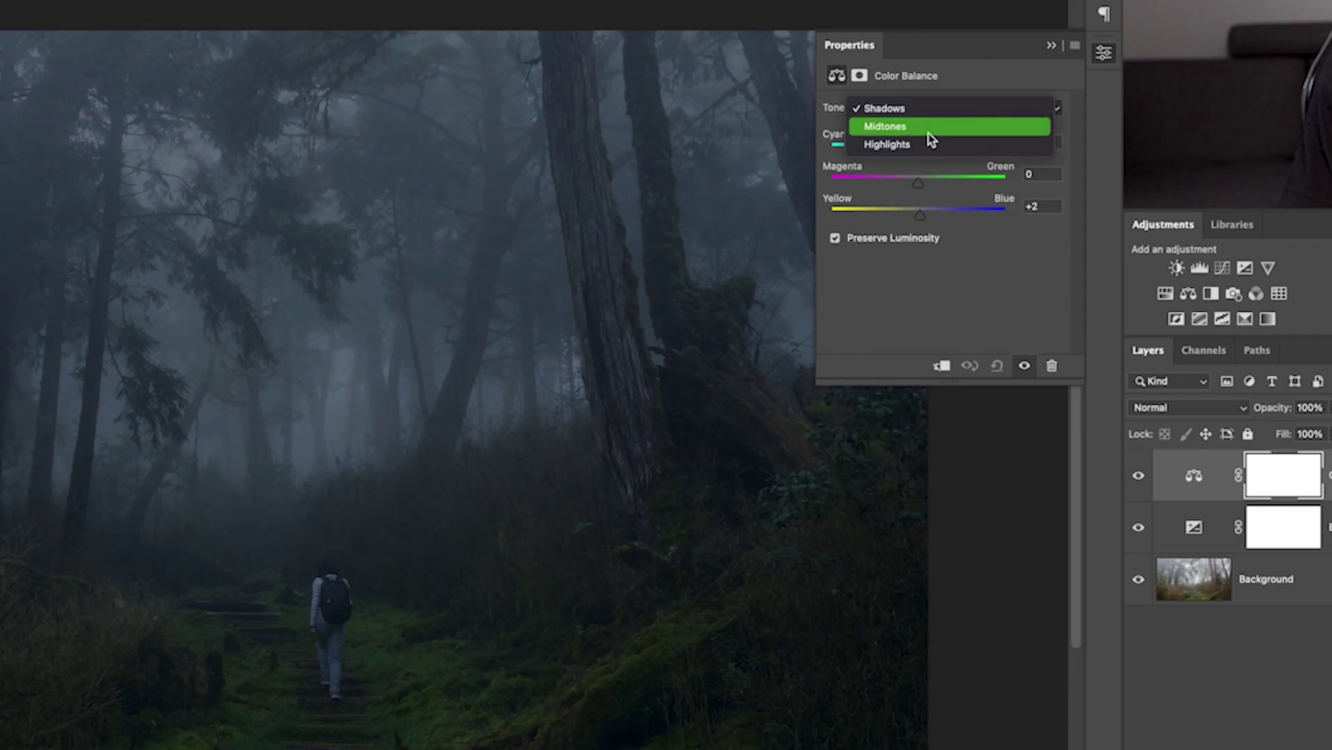
left_click(916, 144)
left_click_drag(918, 149, 914, 151)
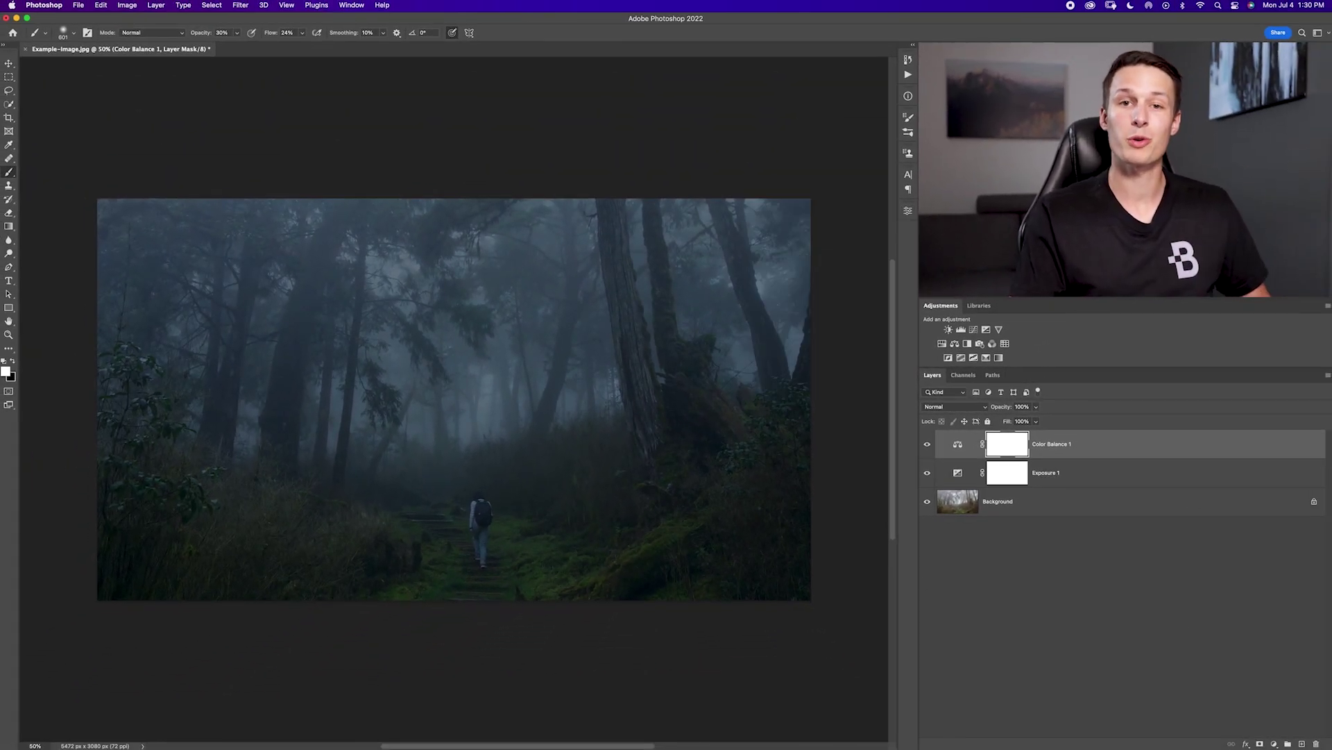
Add a Brightness/Contrast adjustment layer and reduce its brightness to about -98.
left_click(948, 330)
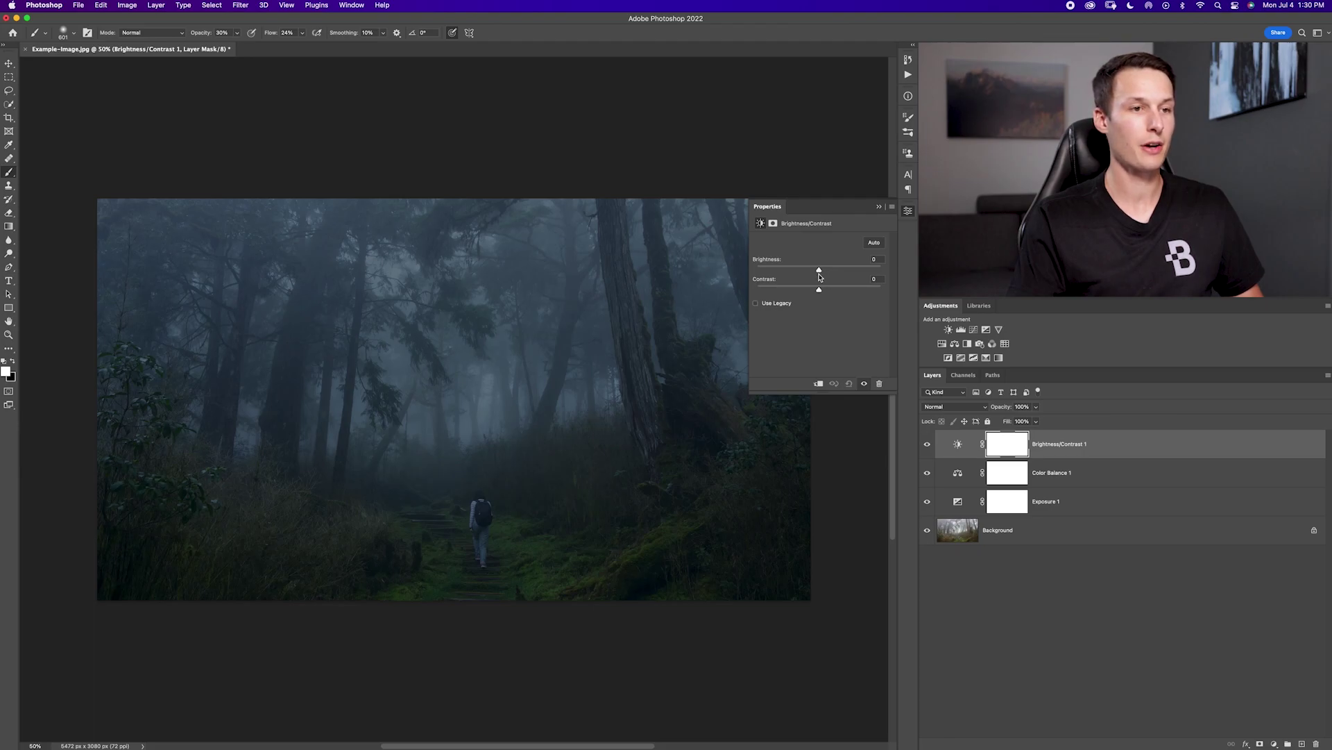
left_click_drag(818, 272, 800, 277)
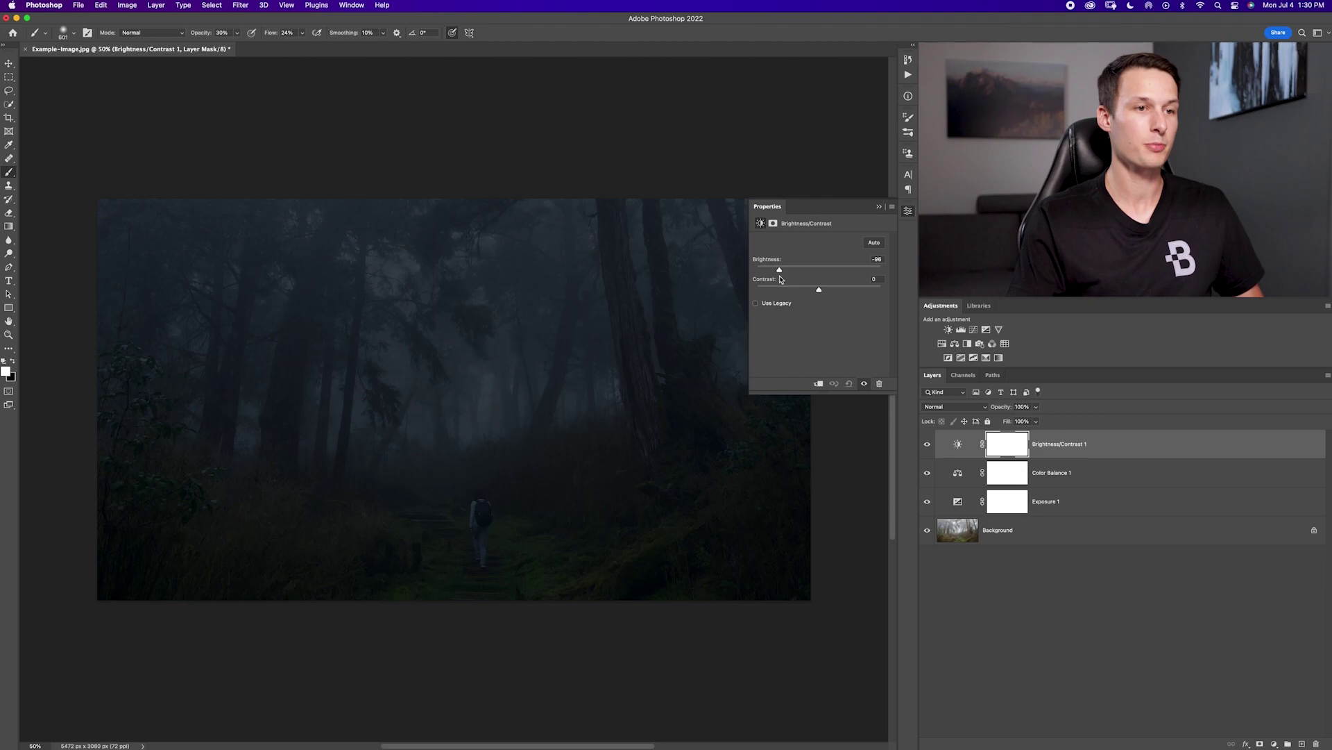
left_click(878, 206)
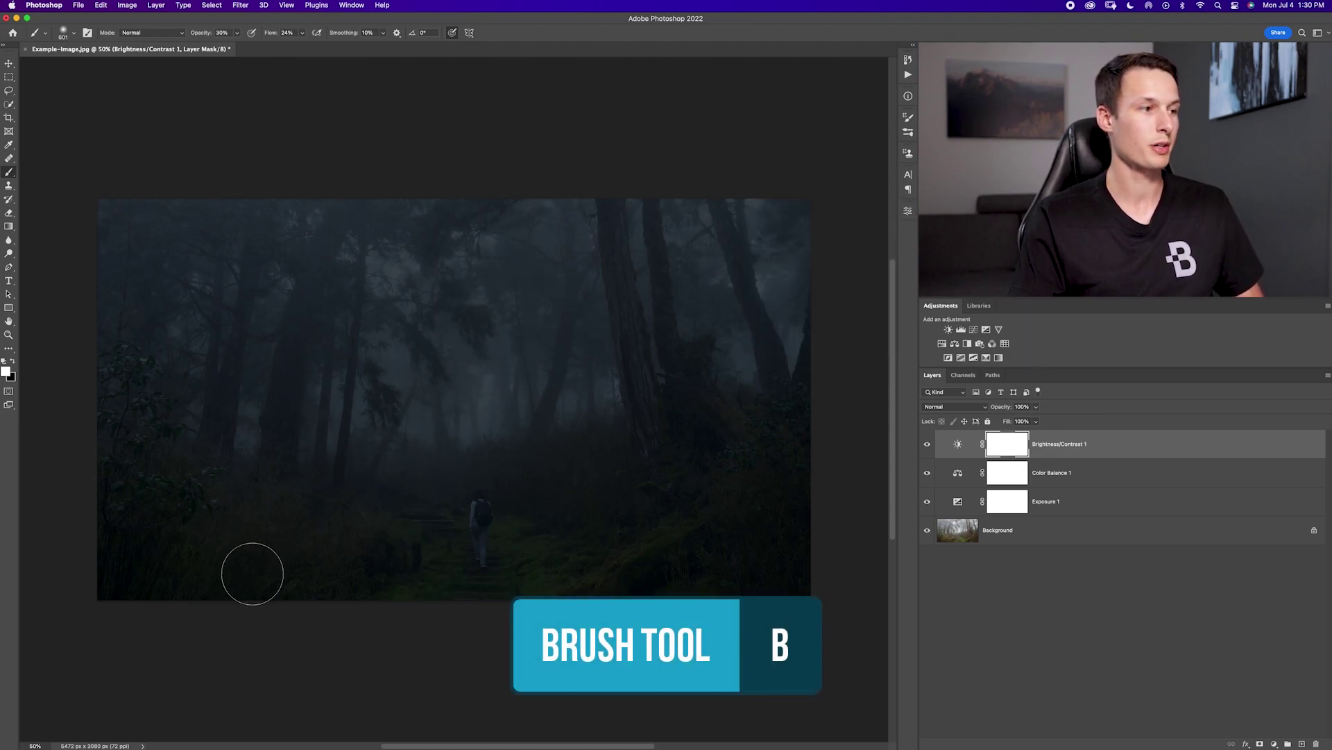
Paint black at 100% opacity with a large soft brush on the Brightness/Contrast mask over the walker, path and misty gaps between trees.
left_click(238, 34)
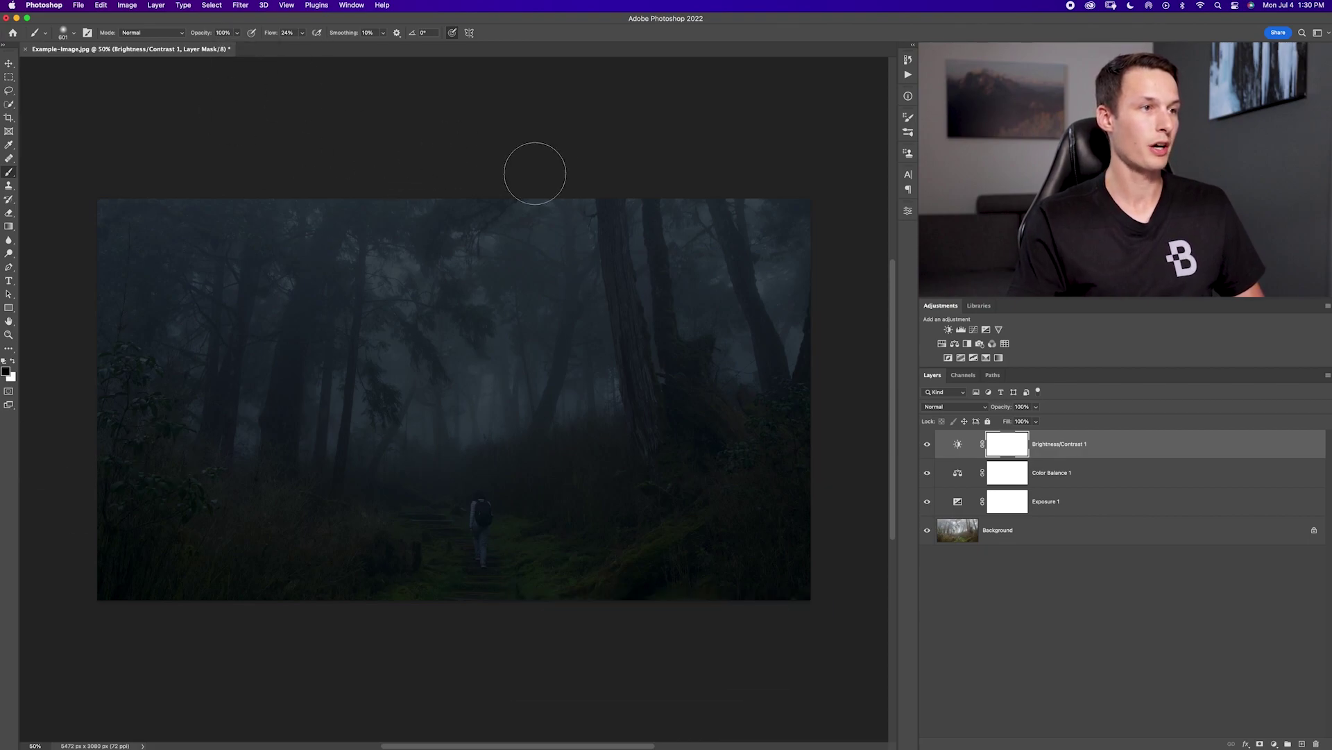
left_click_drag(500, 422, 616, 408)
mouse_move(464, 481)
left_mouse_down()
mouse_move(484, 567)
mouse_move(421, 397)
mouse_move(407, 489)
mouse_move(507, 546)
mouse_move(552, 513)
mouse_move(543, 556)
left_mouse_up()
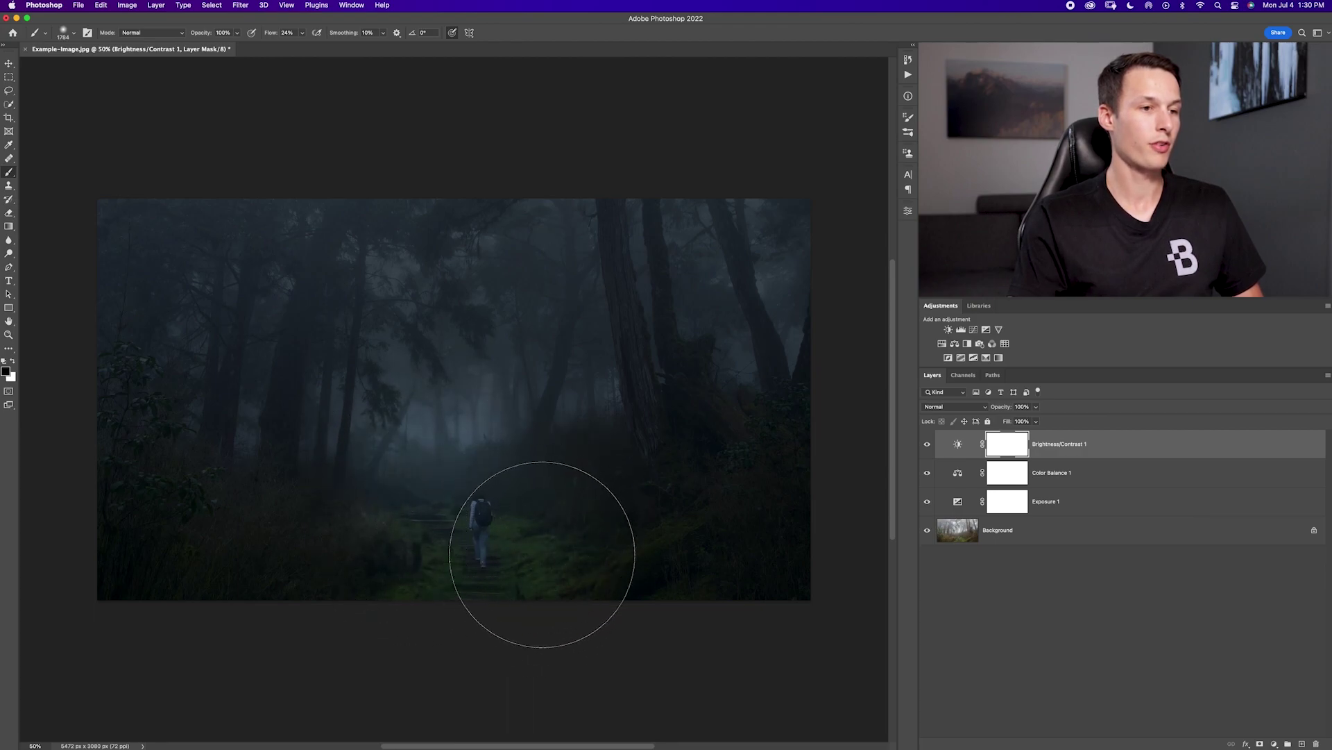
mouse_move(546, 396)
left_mouse_down()
mouse_move(607, 342)
mouse_move(592, 416)
mouse_move(586, 399)
left_mouse_up()
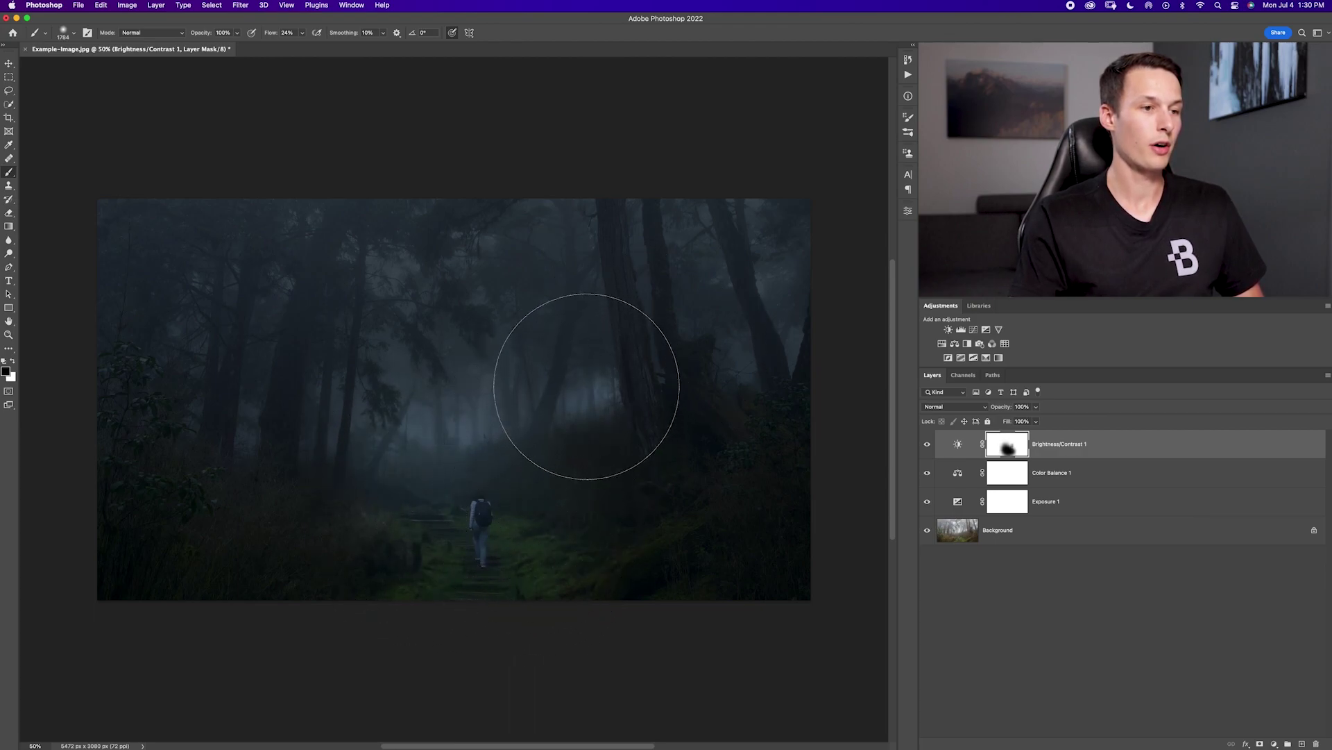
mouse_move(745, 340)
left_mouse_down()
mouse_move(703, 289)
mouse_move(708, 306)
mouse_move(837, 351)
mouse_move(782, 340)
mouse_move(762, 287)
mouse_move(793, 307)
mouse_move(779, 293)
mouse_move(707, 295)
mouse_move(697, 320)
mouse_move(685, 262)
mouse_move(652, 296)
mouse_move(636, 268)
mouse_move(638, 340)
mouse_move(615, 376)
mouse_move(606, 338)
mouse_move(585, 373)
mouse_move(492, 397)
mouse_move(476, 416)
mouse_move(474, 390)
mouse_move(524, 302)
mouse_move(471, 253)
mouse_move(464, 263)
mouse_move(490, 270)
mouse_move(395, 288)
mouse_move(422, 281)
mouse_move(443, 363)
mouse_move(412, 379)
mouse_move(395, 422)
mouse_move(386, 382)
left_mouse_up()
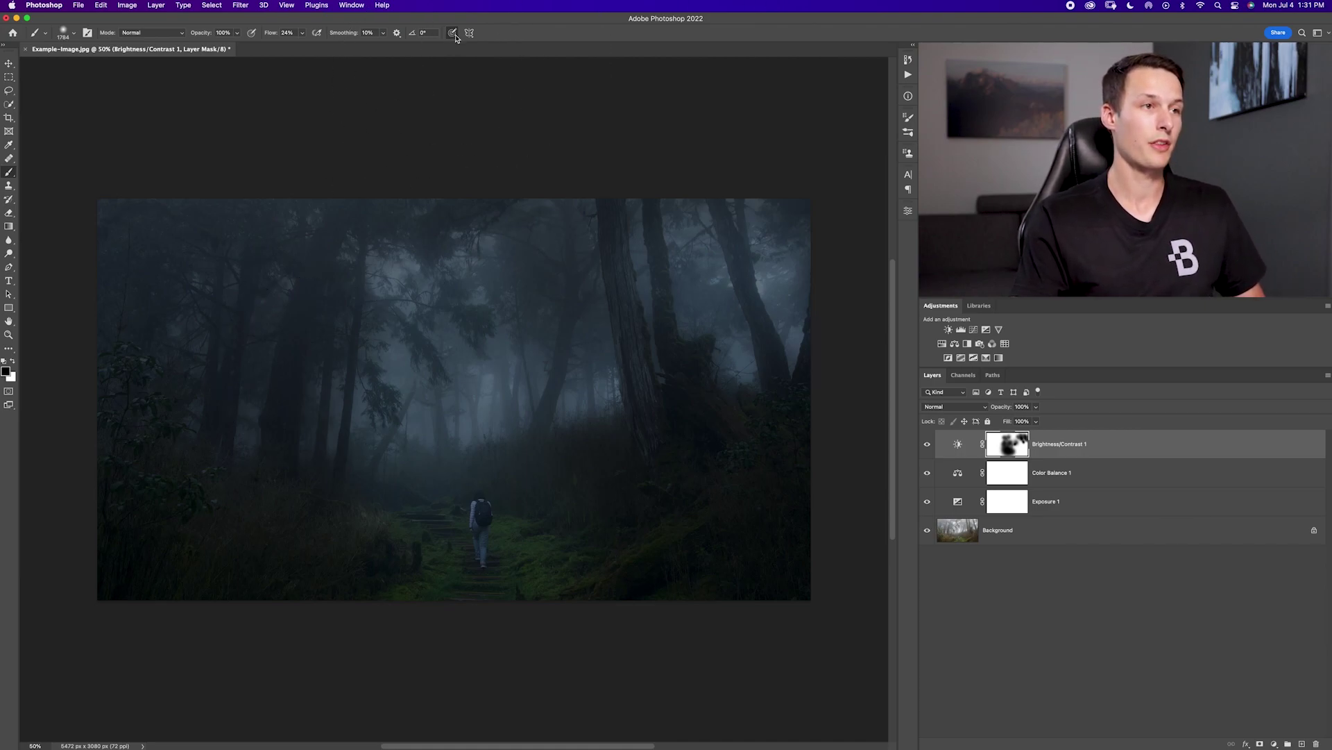
mouse_move(275, 366)
left_mouse_down()
mouse_move(259, 281)
mouse_move(262, 360)
left_mouse_up()
mouse_move(238, 431)
left_mouse_down()
mouse_move(264, 255)
mouse_move(284, 250)
mouse_move(229, 318)
mouse_move(210, 388)
mouse_move(179, 373)
mouse_move(164, 319)
mouse_move(105, 308)
mouse_move(151, 298)
mouse_move(199, 277)
left_mouse_up()
Raise the existing Exposure adjustment layer's exposure to about -1.98.
left_click(991, 506)
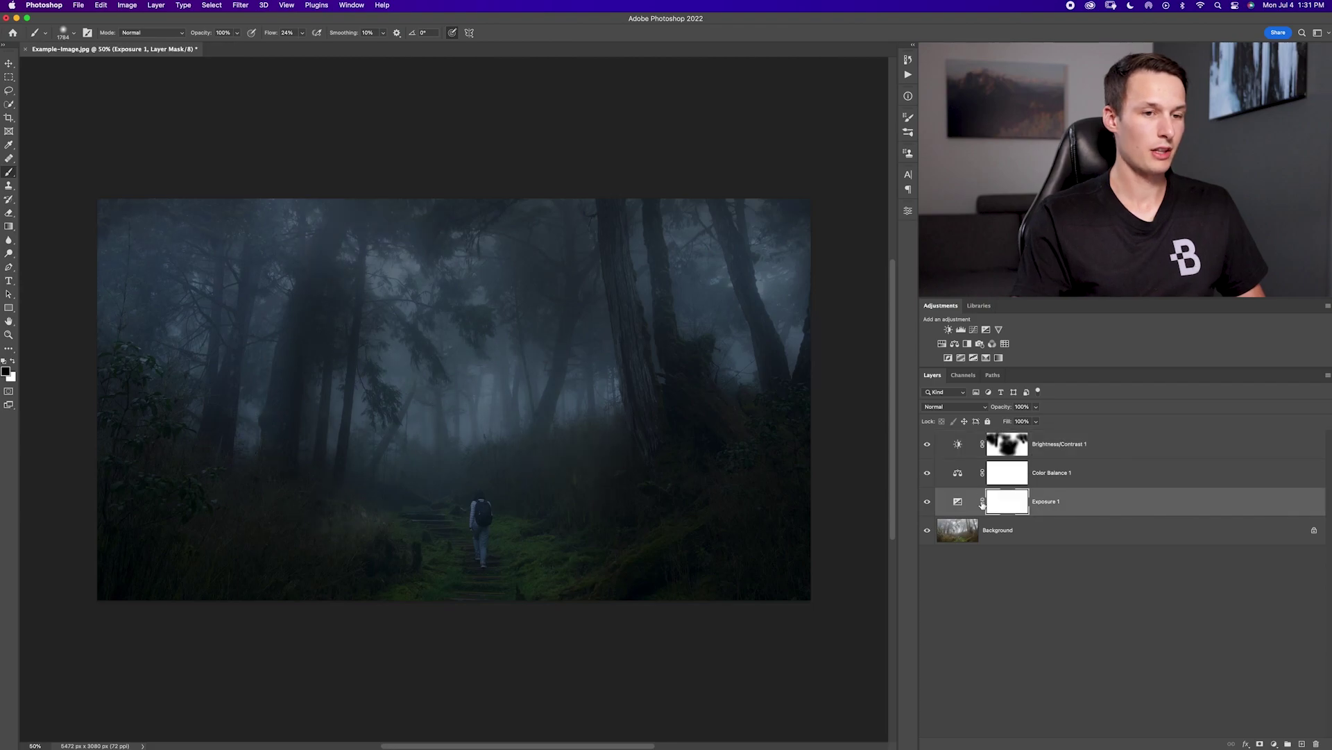
double_click(955, 499)
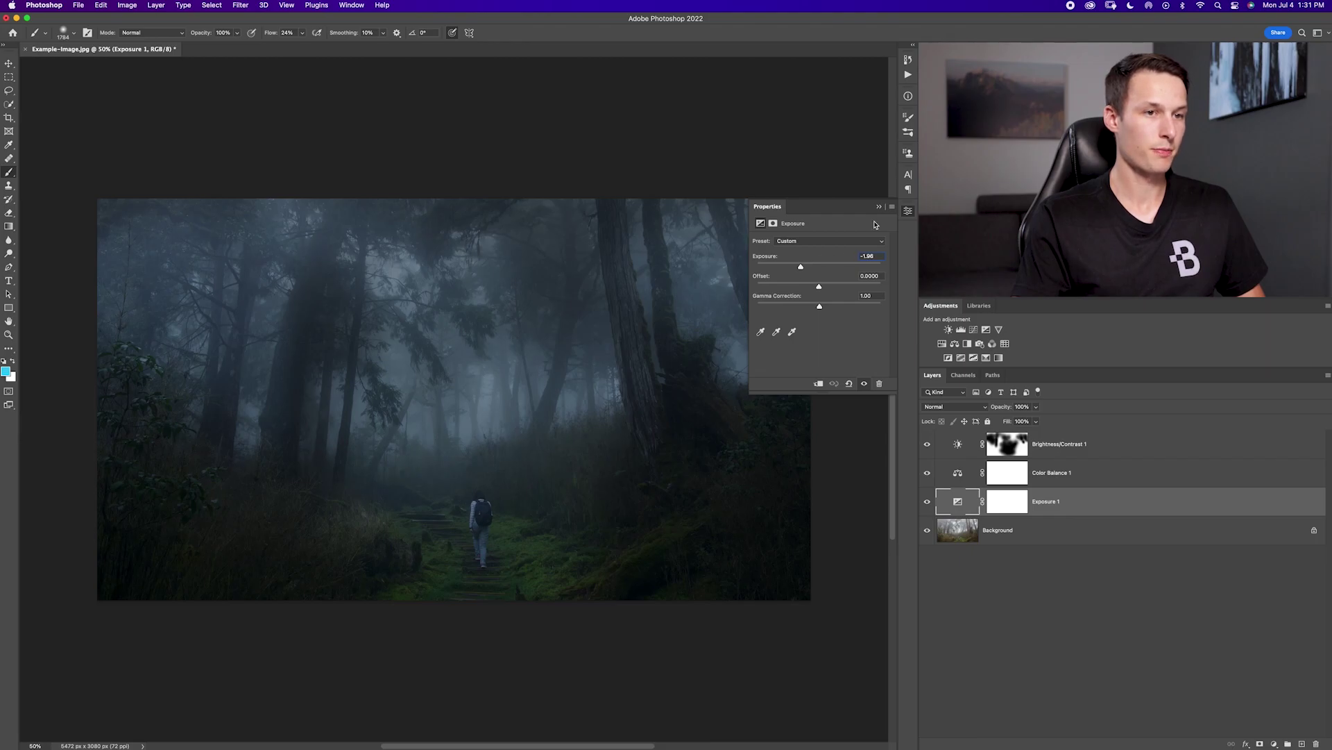
Group the three adjustment layers and name the group "Bg adjustments".
left_click(1083, 447)
left_click(1103, 511, "shift")
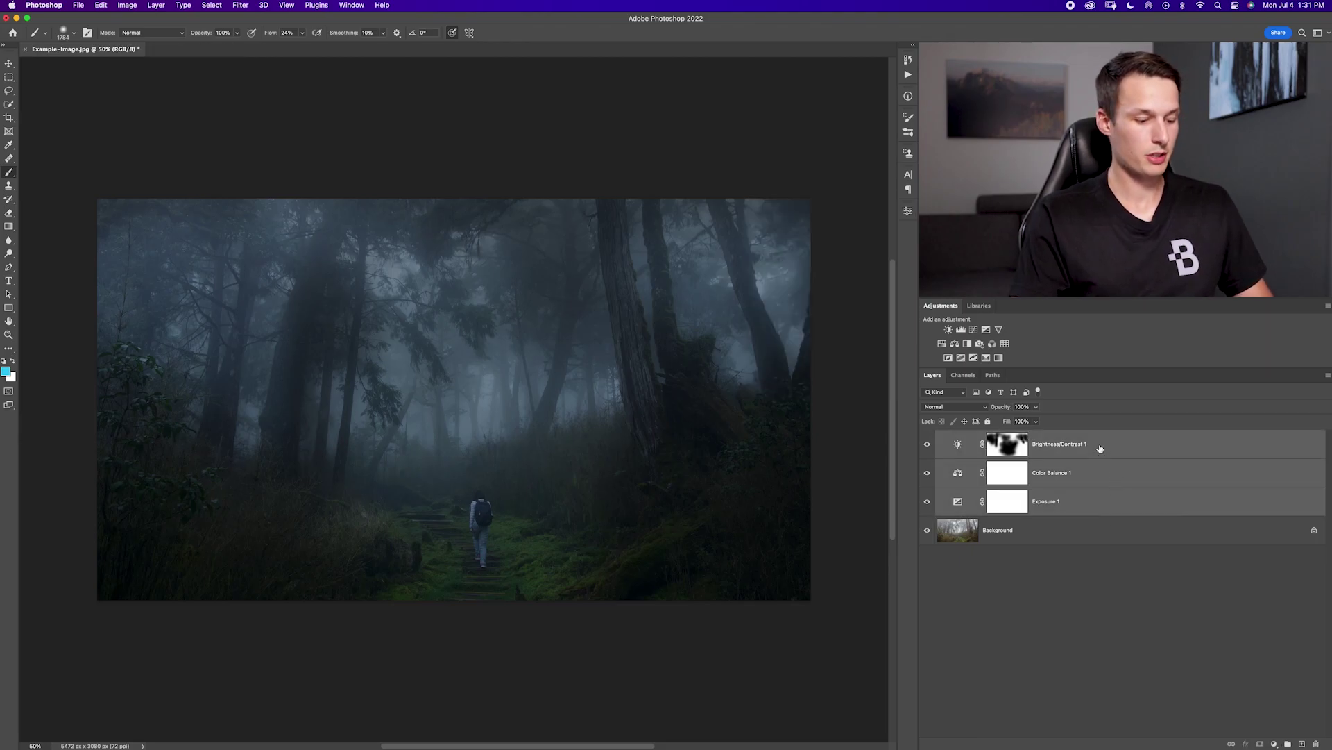
key("super+g")
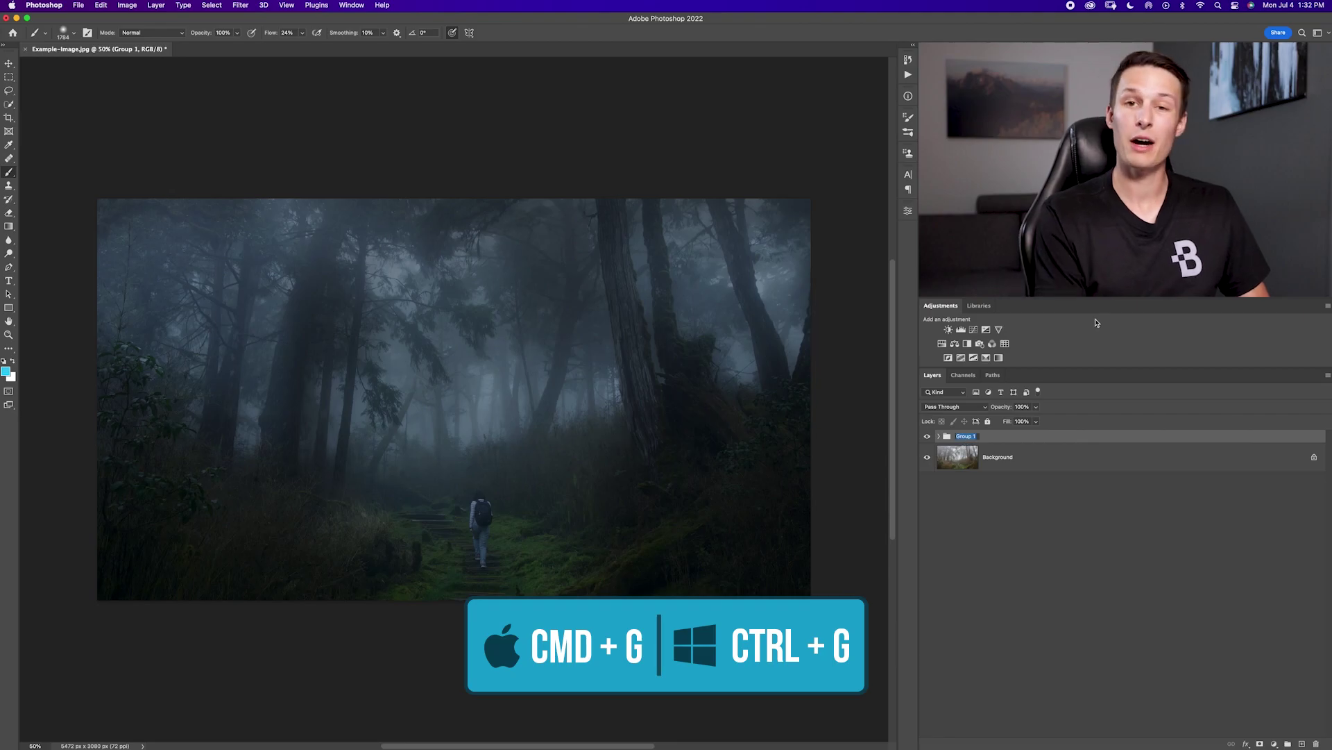
type("Bg adjustments")
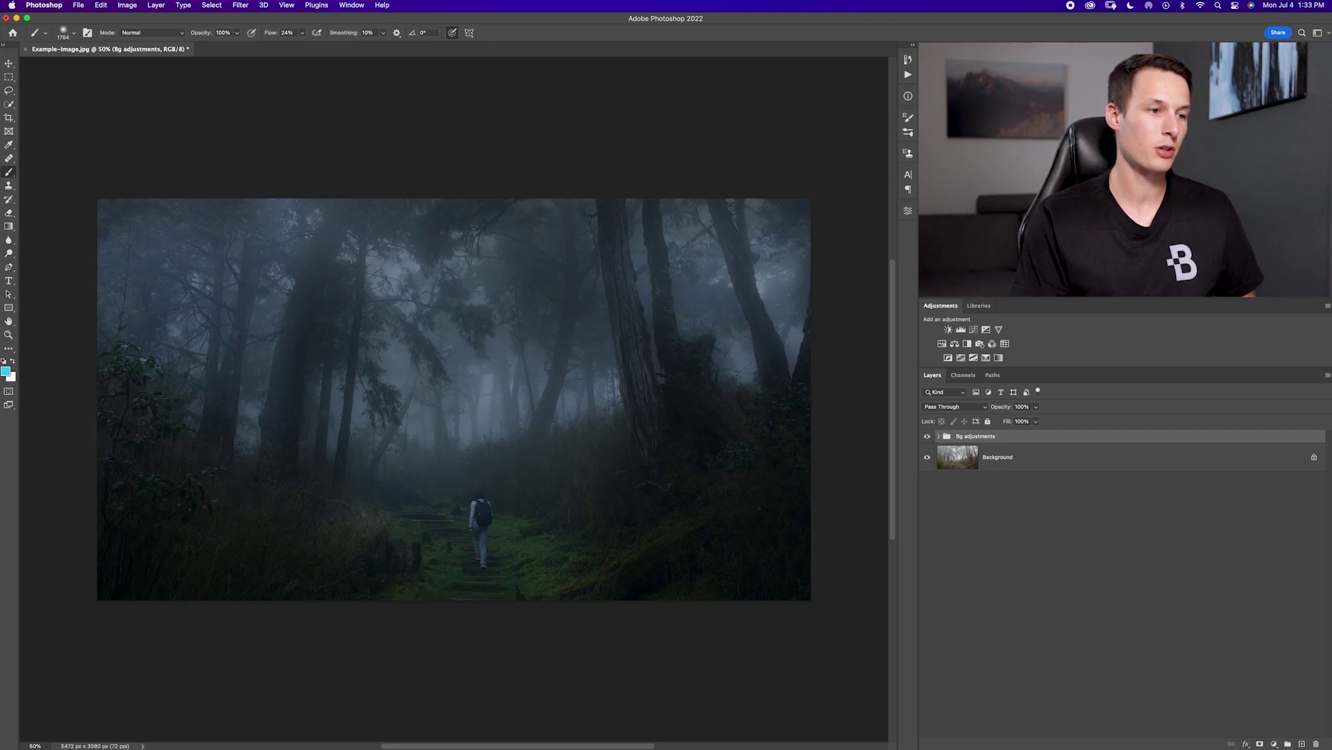
Set the Rectangle tool to draw shapes with no fill and a light blue #31cbf7 stroke.
key("u")
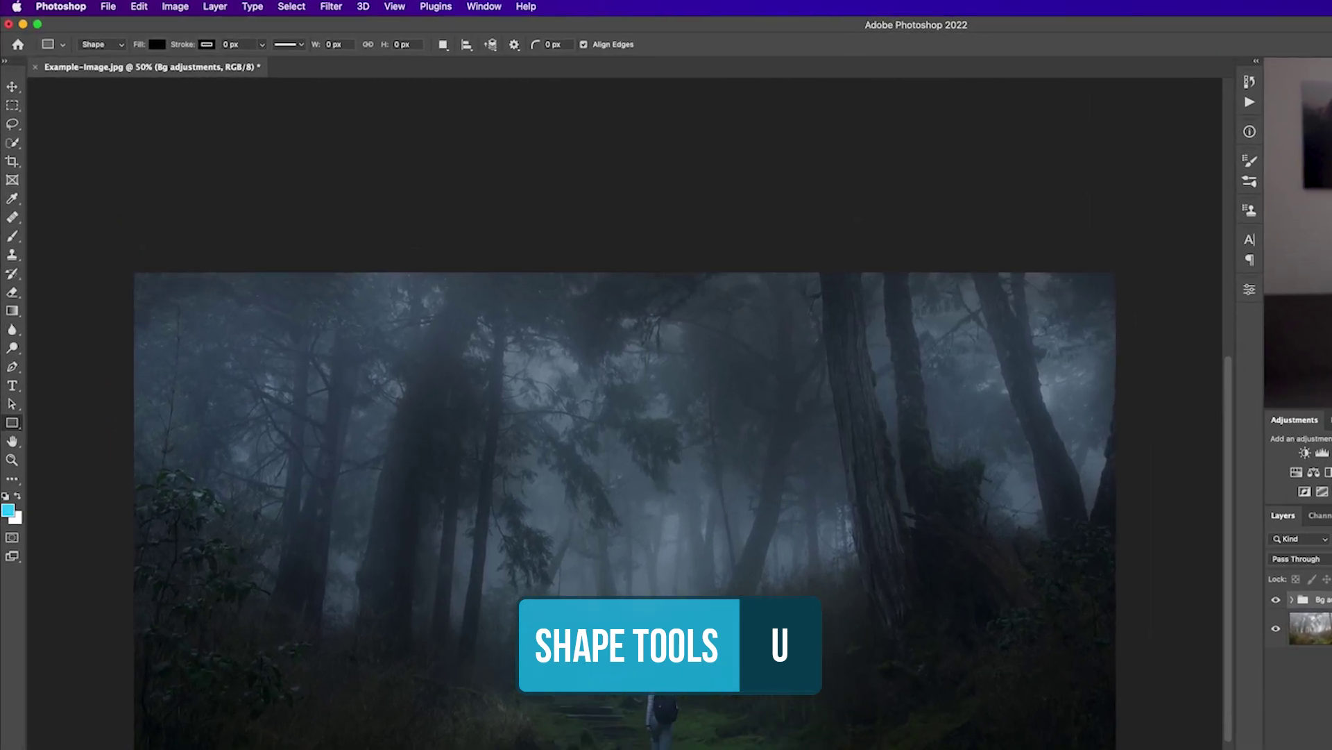
left_click(114, 33)
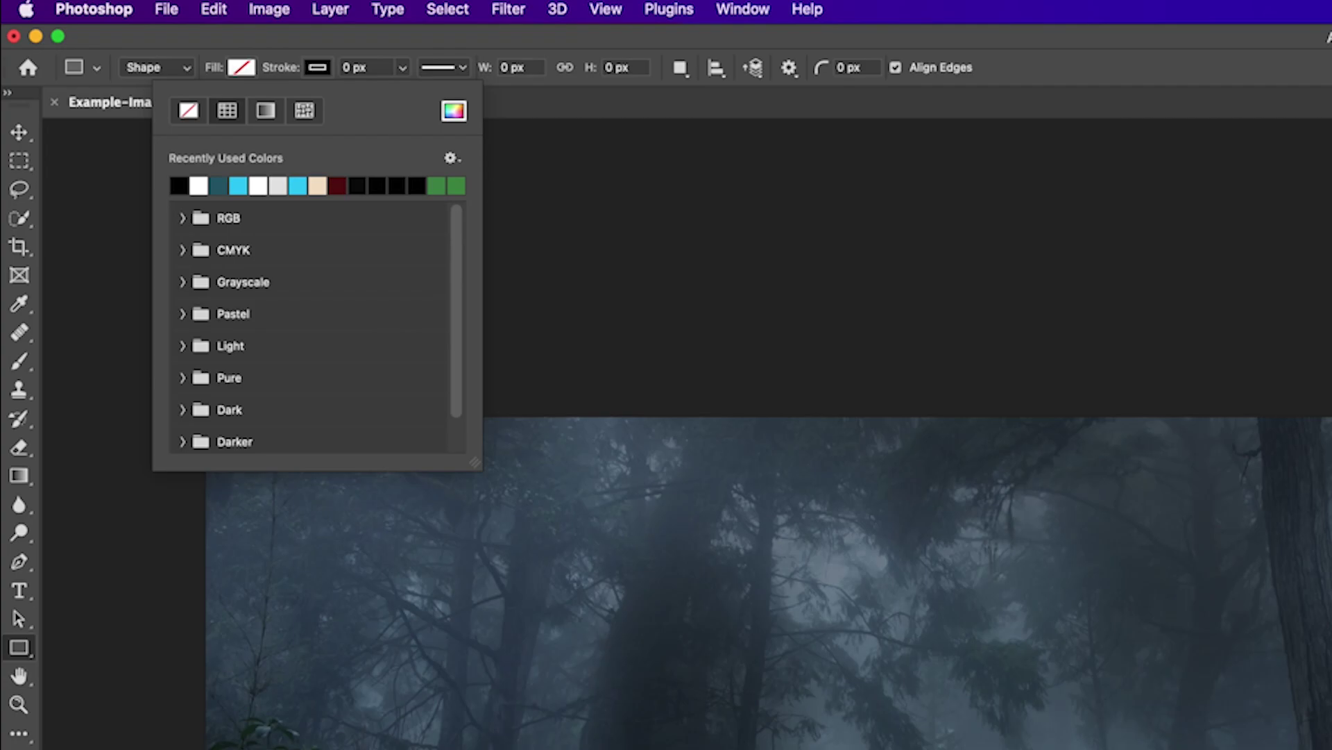
left_click(238, 186)
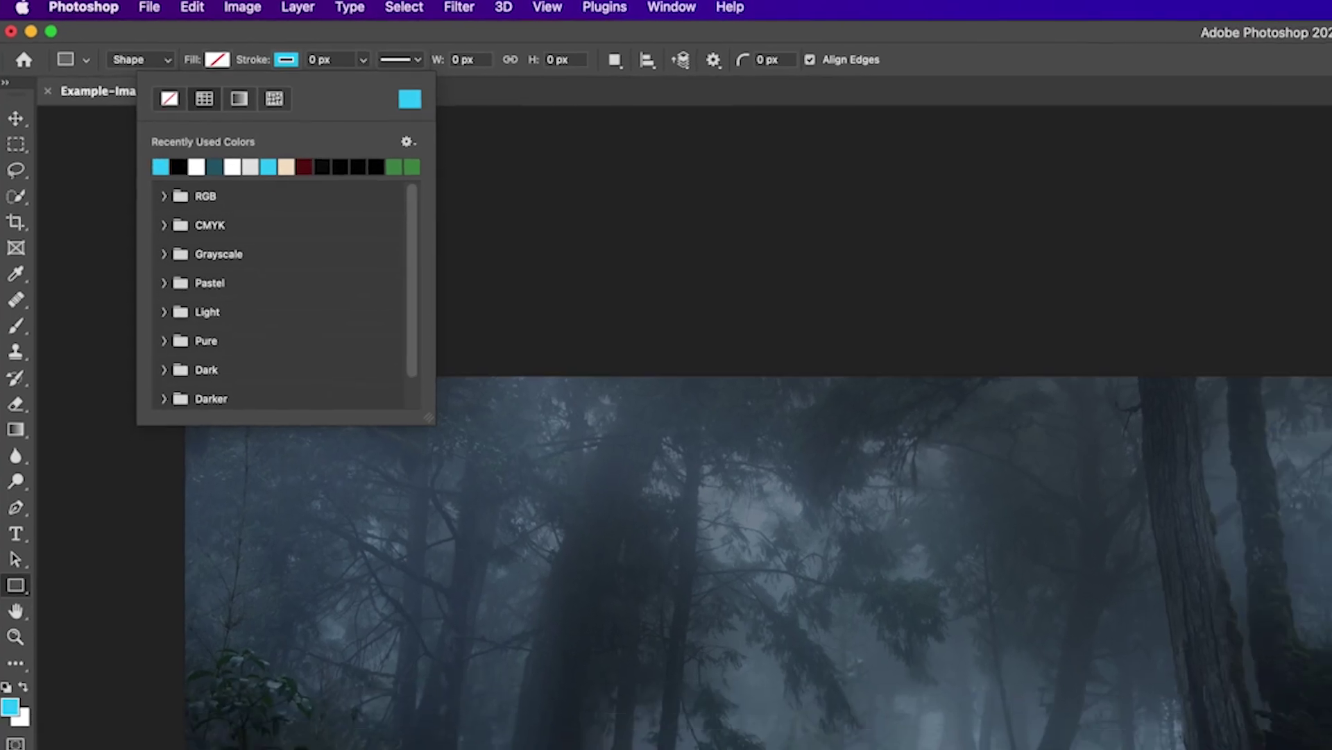
left_click(453, 111)
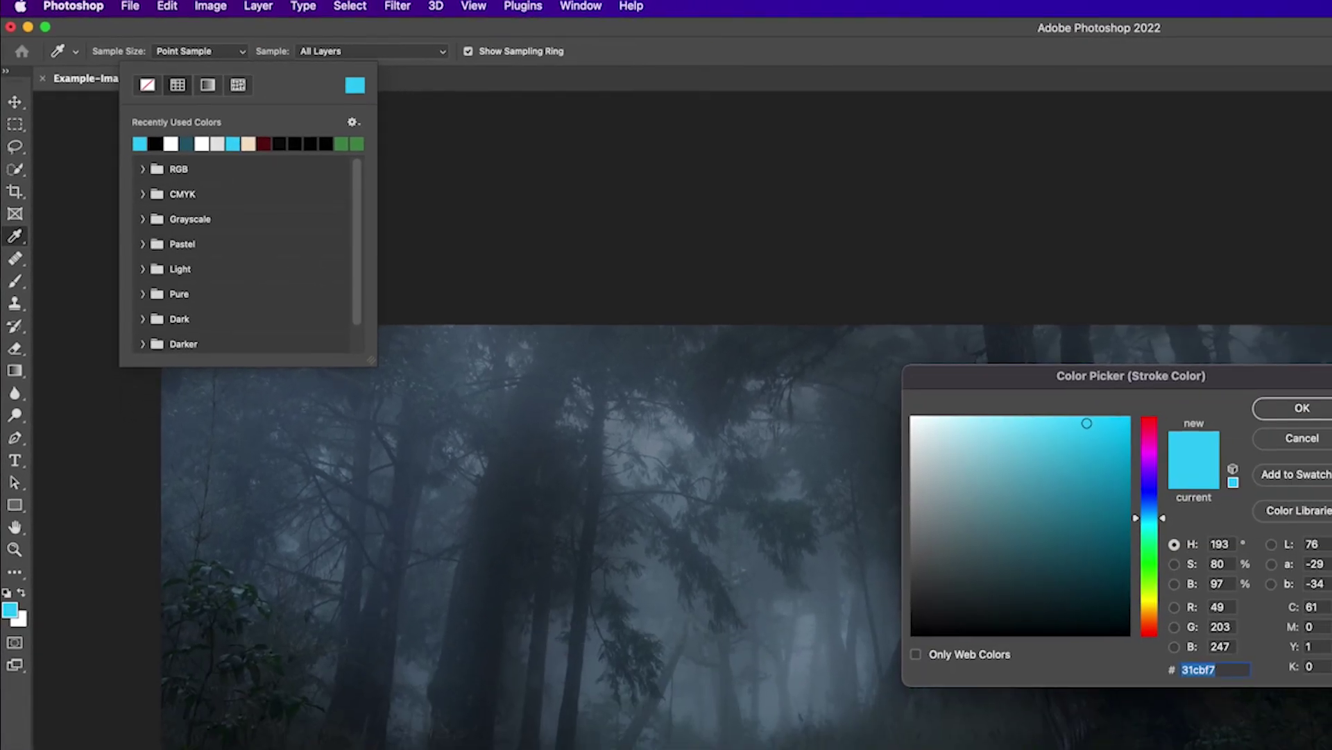
key("Return")
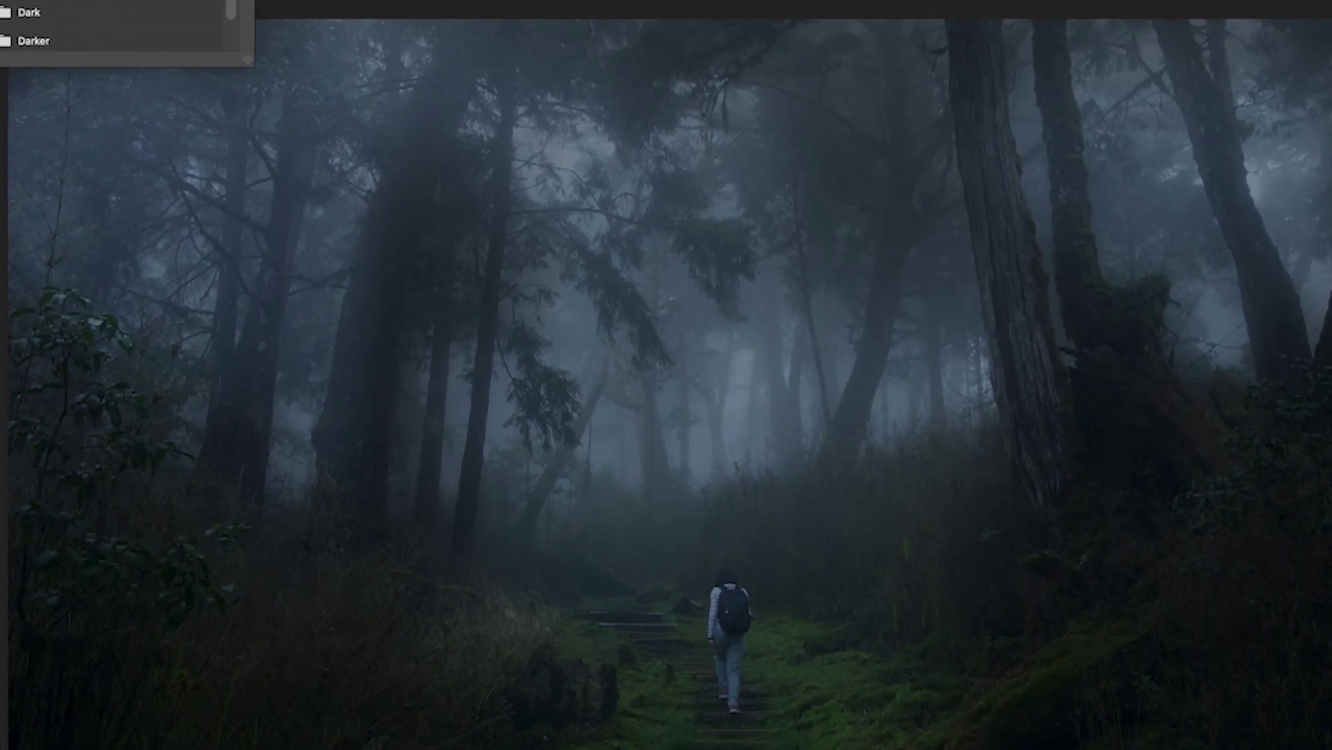
Draw an upright rectangle about 1001 by 1524 px around the walker and give it a 20 px stroke.
mouse_move(548, 367)
left_mouse_down()
mouse_move(784, 609)
mouse_move(761, 684)
mouse_move(810, 678)
left_mouse_up()
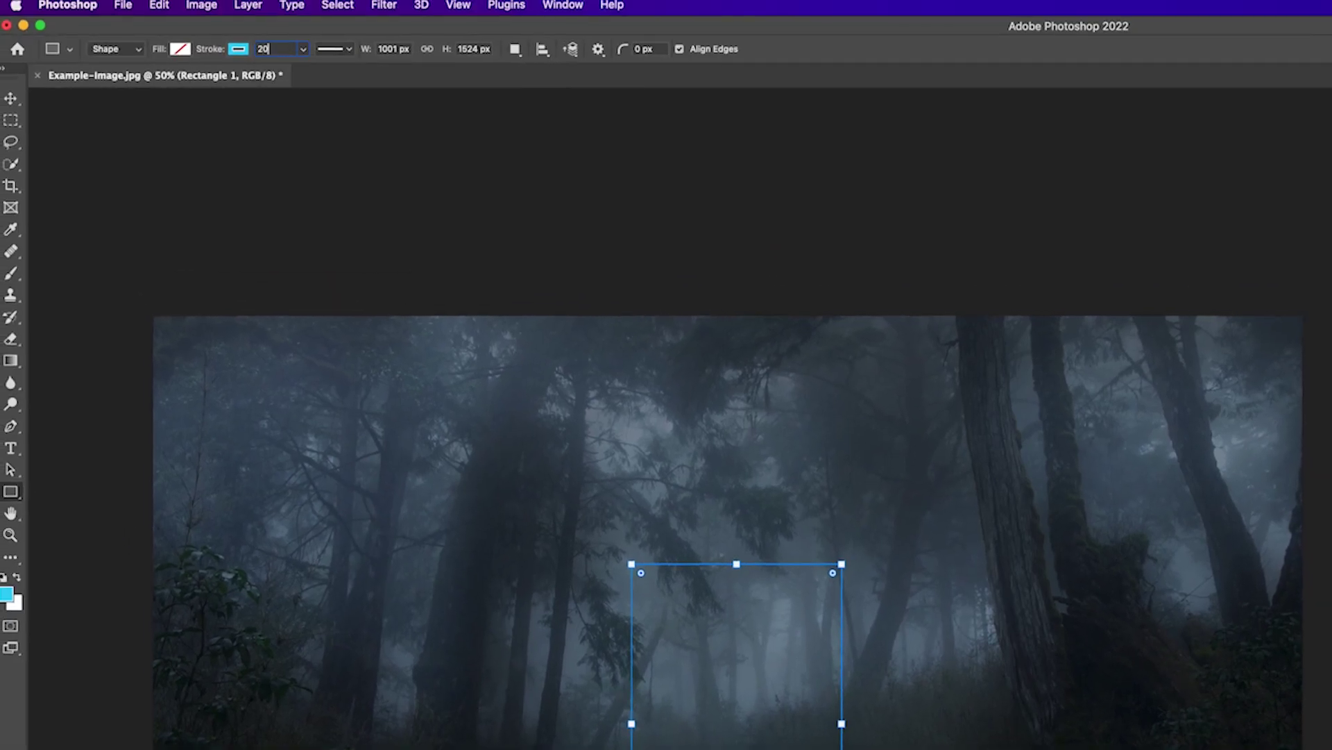
type("20")
key("Return")
key("Escape")
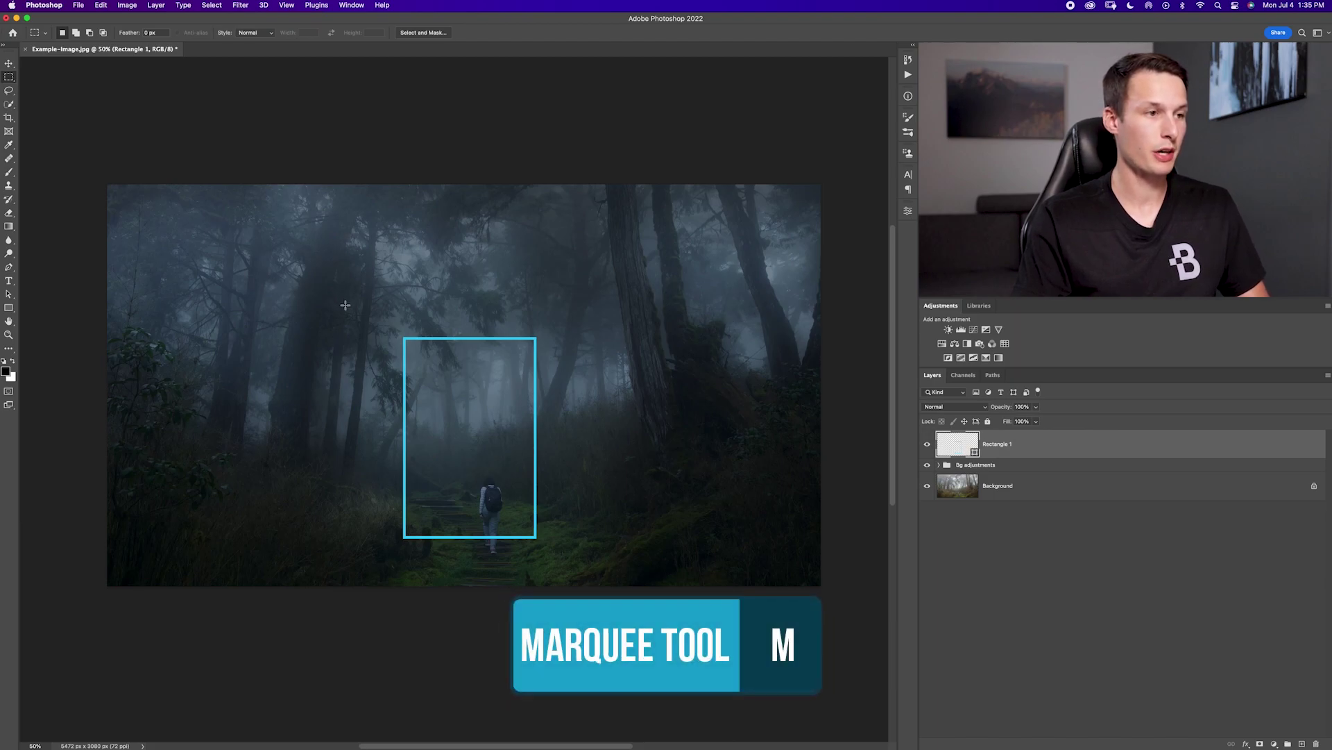
Select the area around the rectangle except its bottom edge and turn that selection into a layer mask on the rectangle.
left_click_drag(549, 441, 570, 521)
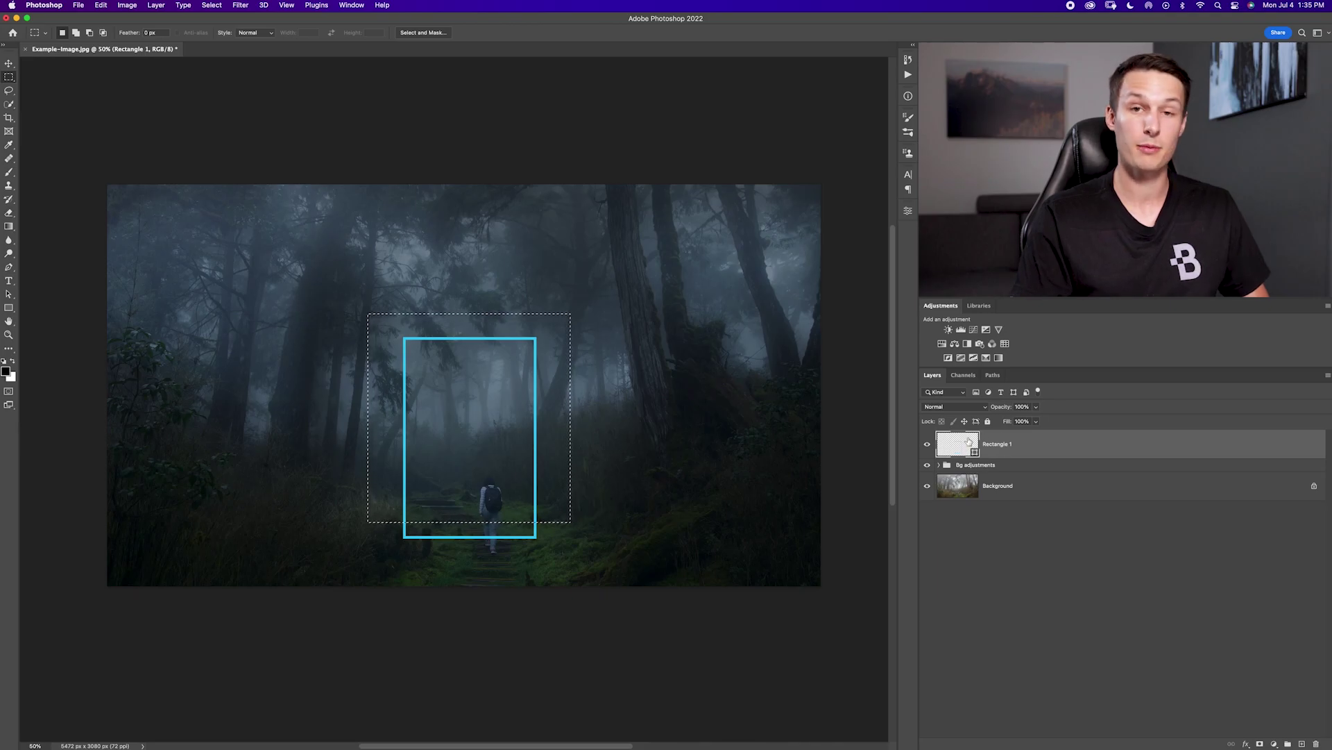
left_click(1262, 744)
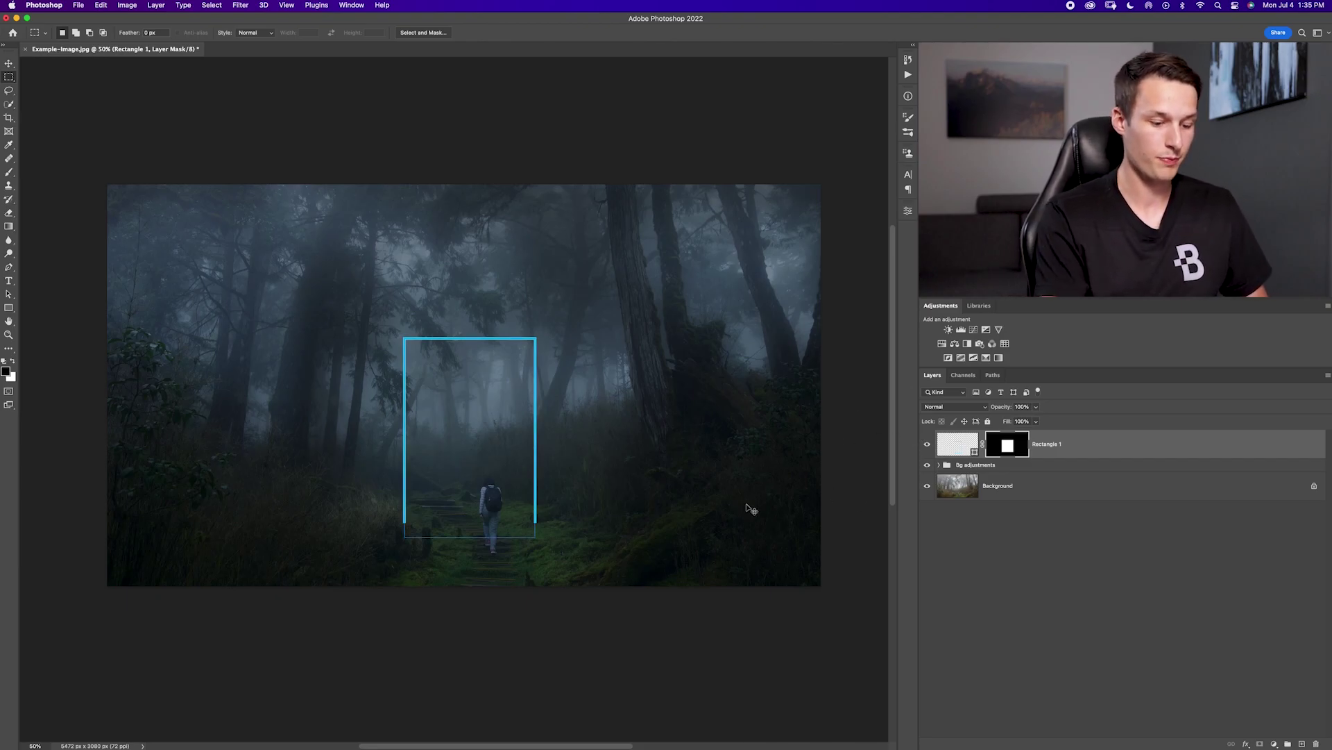
Paint black on the rectangle's mask with a 54 px soft brush to fade the lower ends of both vertical lines into the ground.
key("super+plus")
key("super+plus")
key("super+plus")
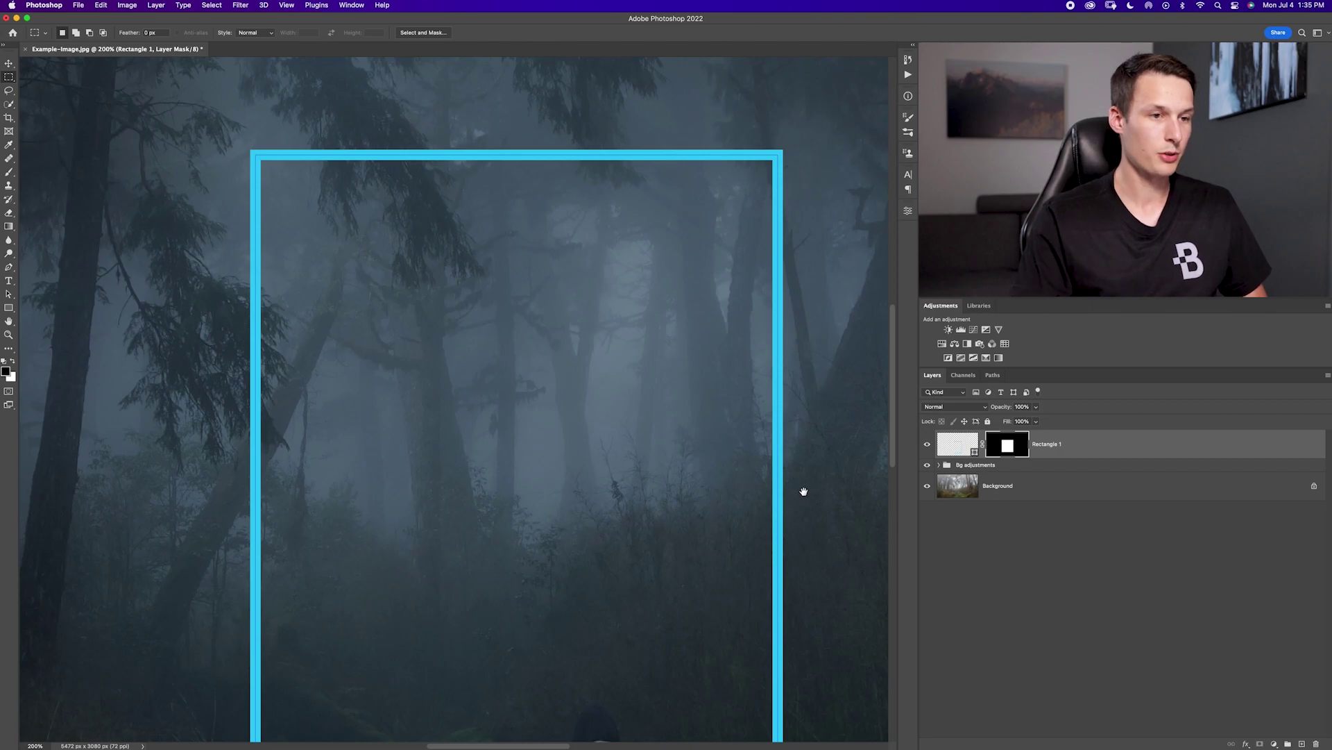
left_click_drag(760, 520, 531, 247)
scroll(530, 247, "down", 5)
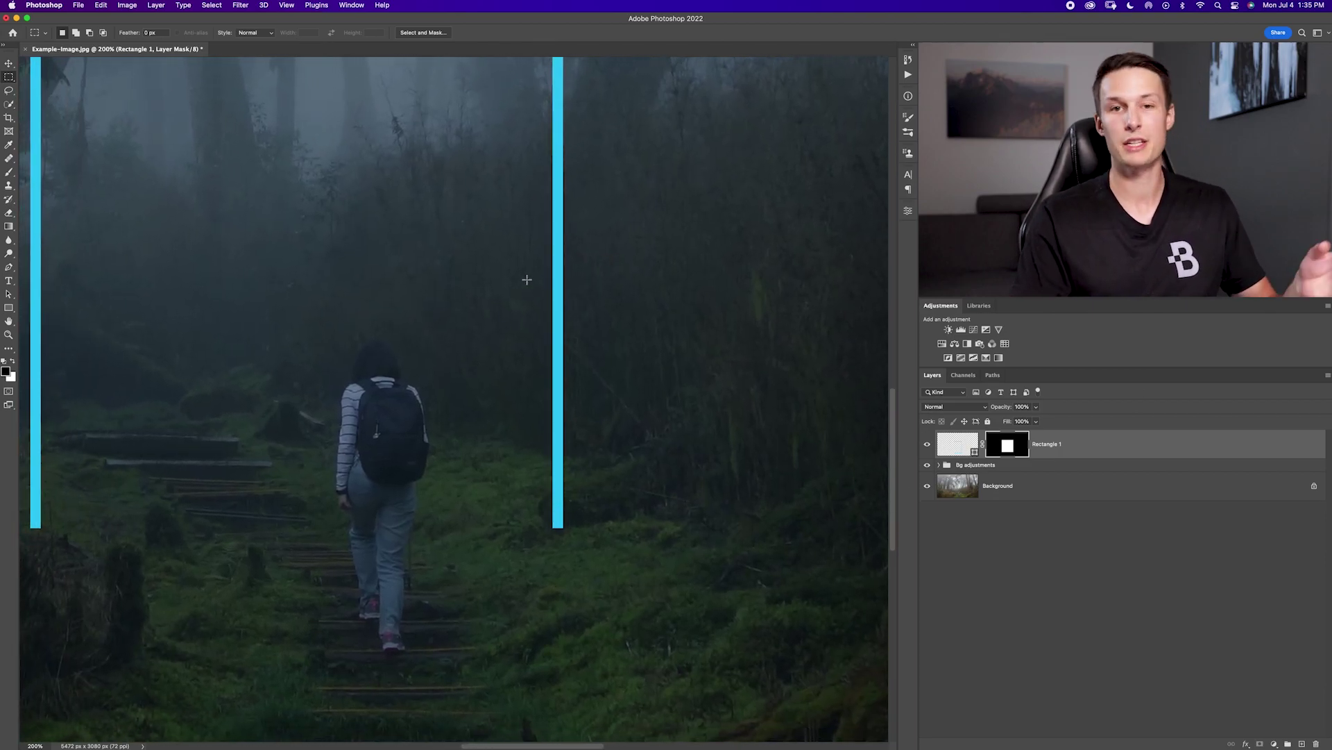
key("b")
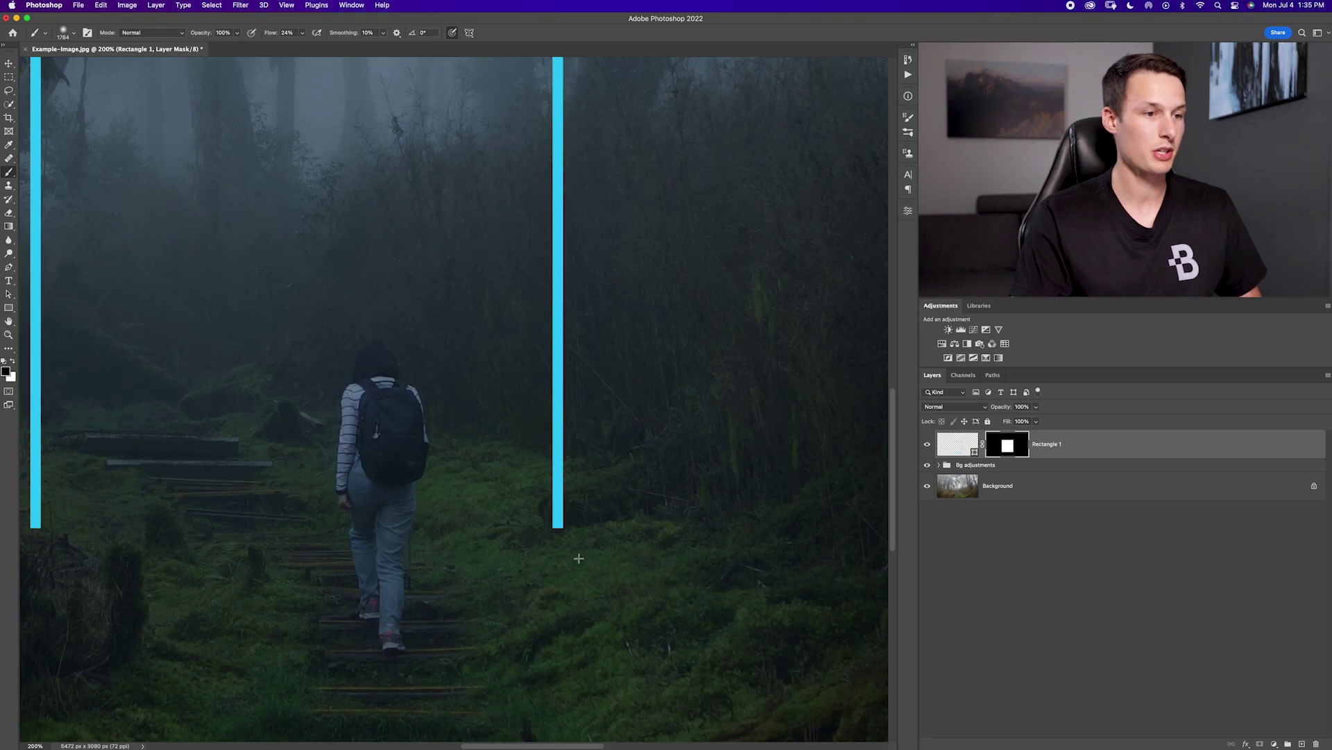
mouse_move(661, 496)
left_mouse_down("ctrl+alt")
mouse_move(458, 538)
mouse_move(229, 542)
left_mouse_up("ctrl+alt")
left_click_drag(601, 496, 269, 543, "ctrl+alt")
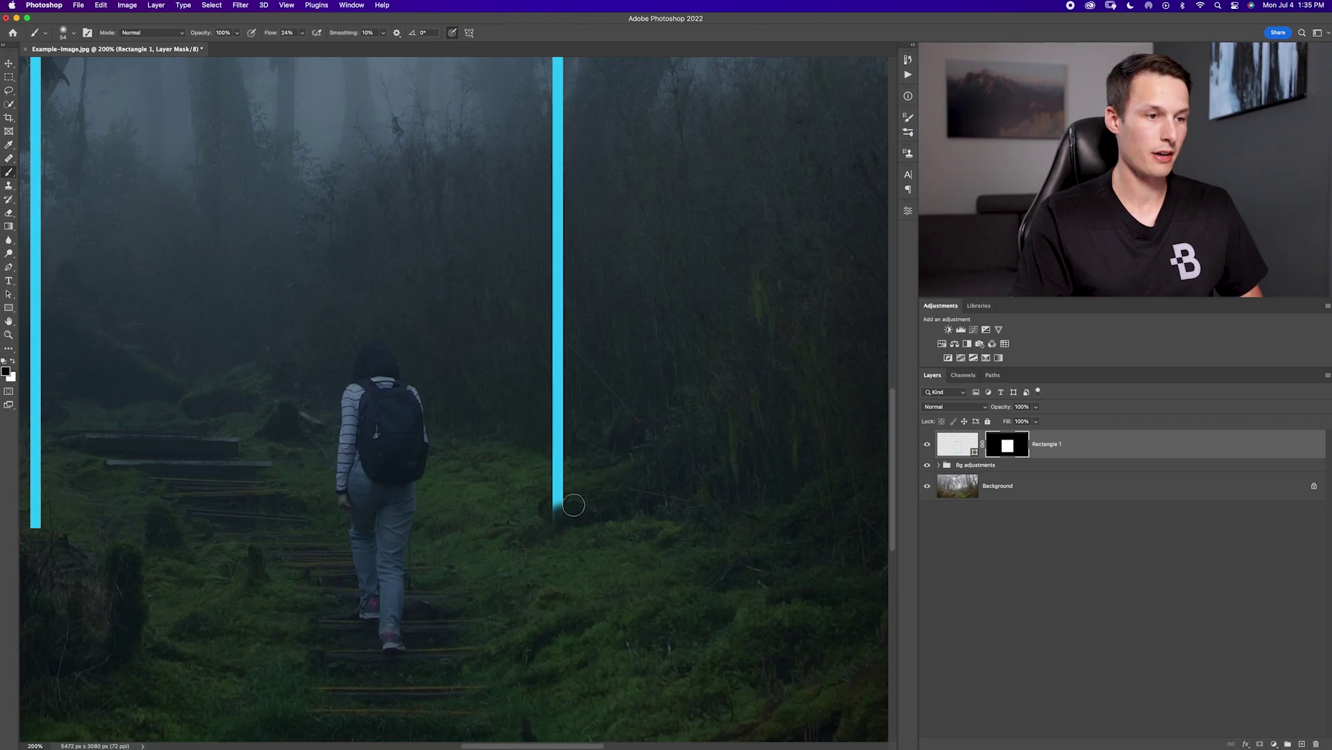
scroll(315, 438, "left", 5)
scroll(315, 438, "down", 2)
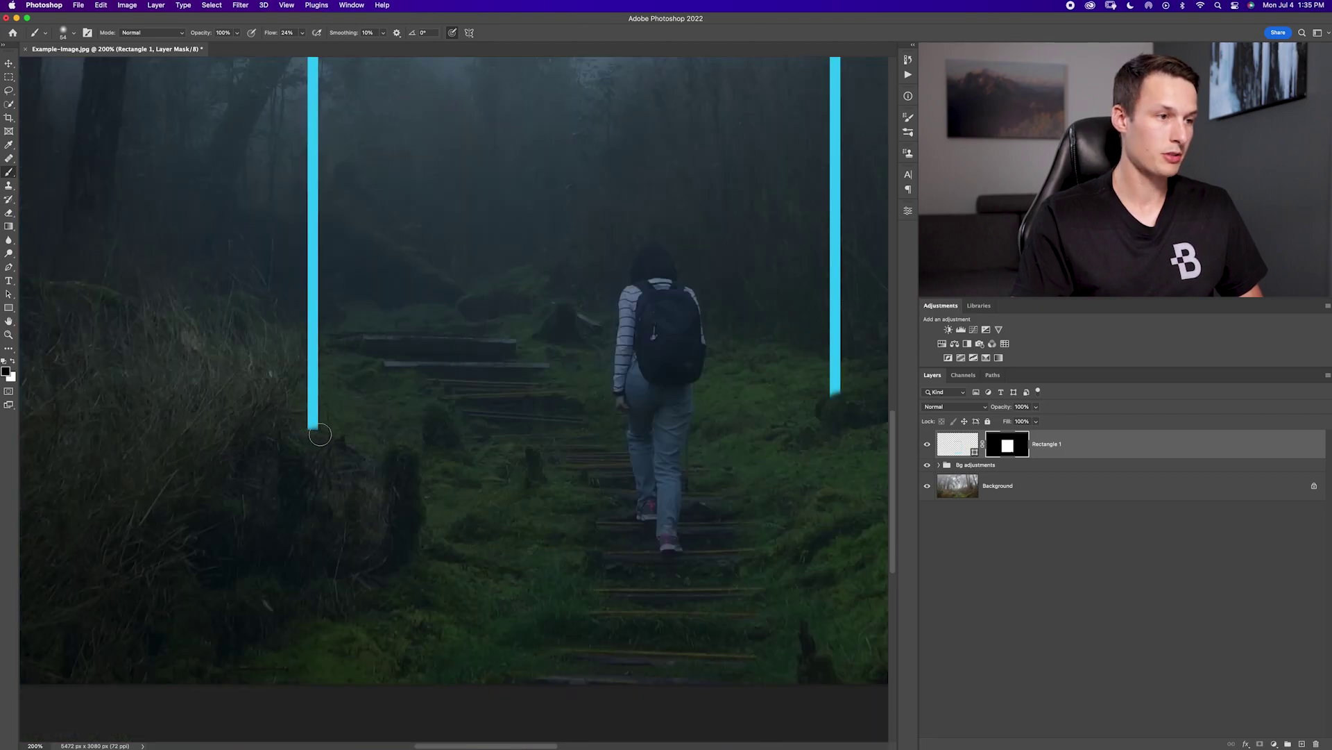
Narrow the neon rectangle to about 95% of its width at full height, moving only its left edge inward, and deselect the layer.
key("super+0")
key("v")
left_click_drag(380, 464, 389, 463)
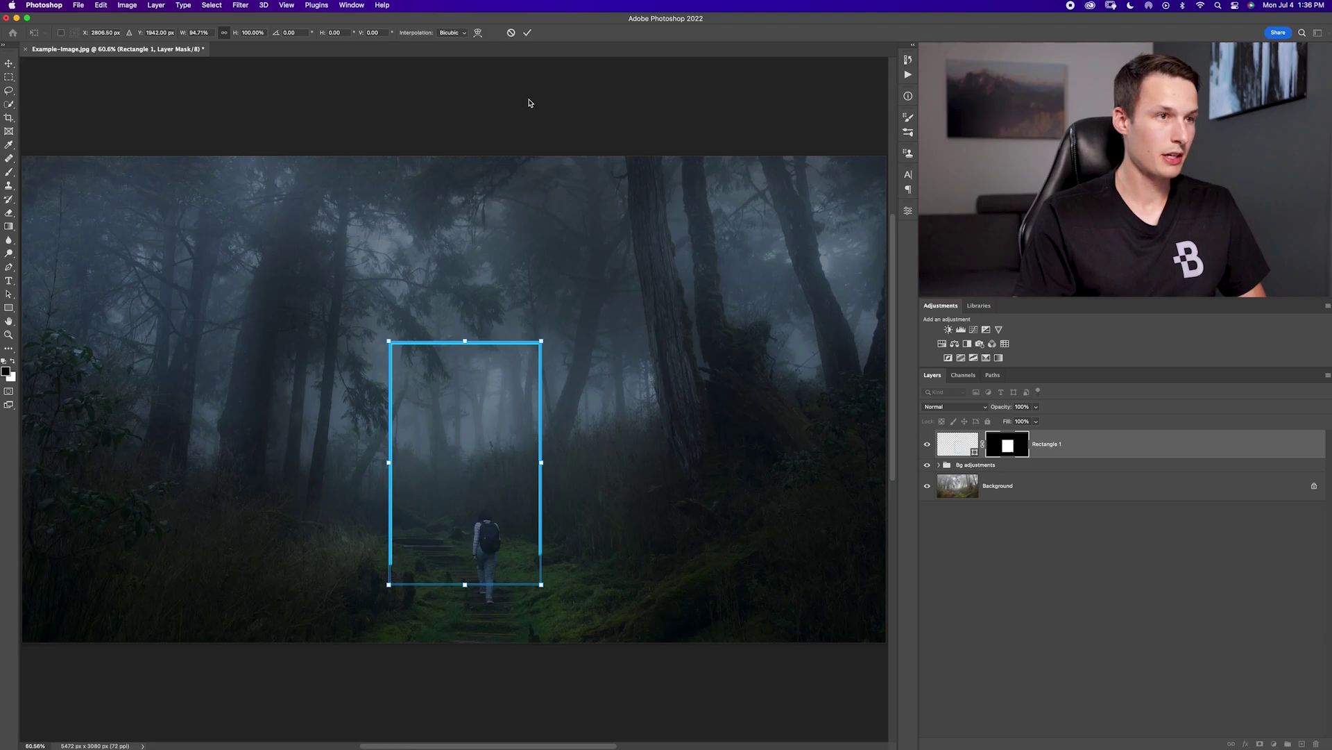
left_click(527, 34)
left_click(1208, 509)
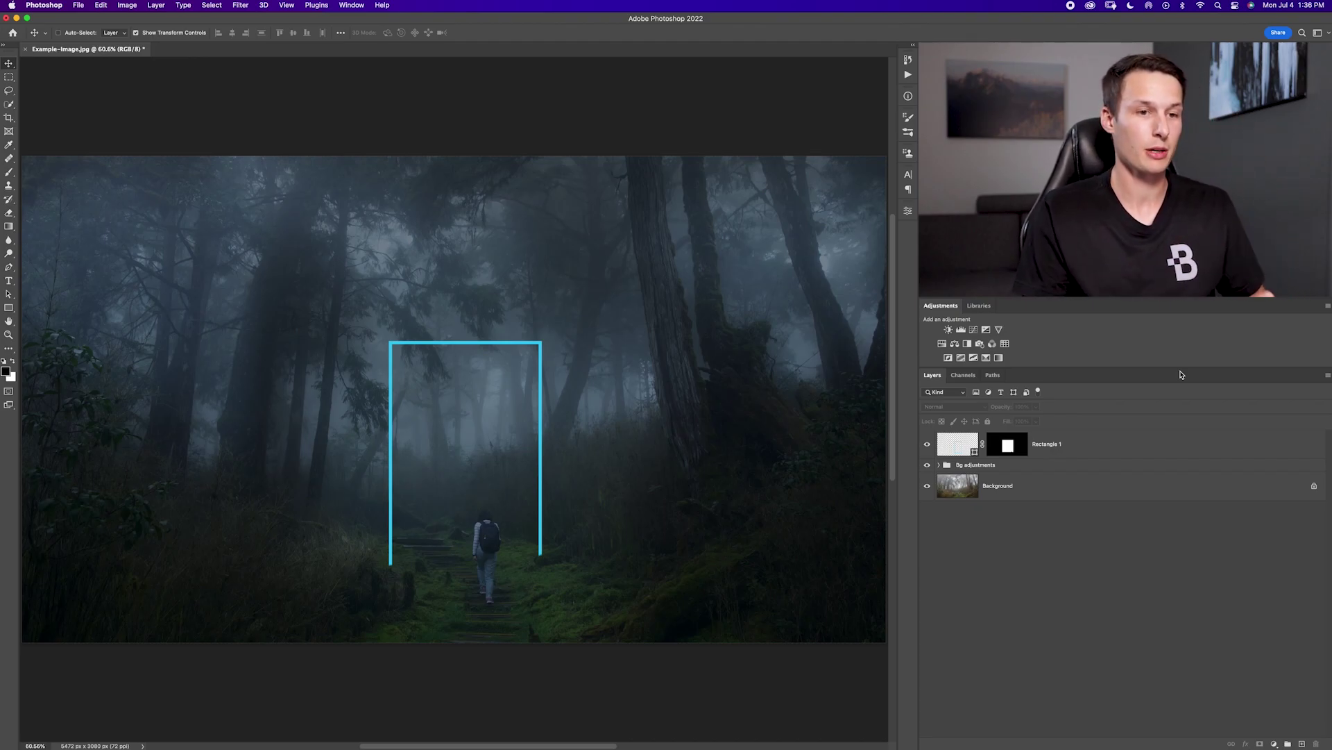
Duplicate the Rectangle 1 layer and rasterize the copy.
left_click(1111, 444)
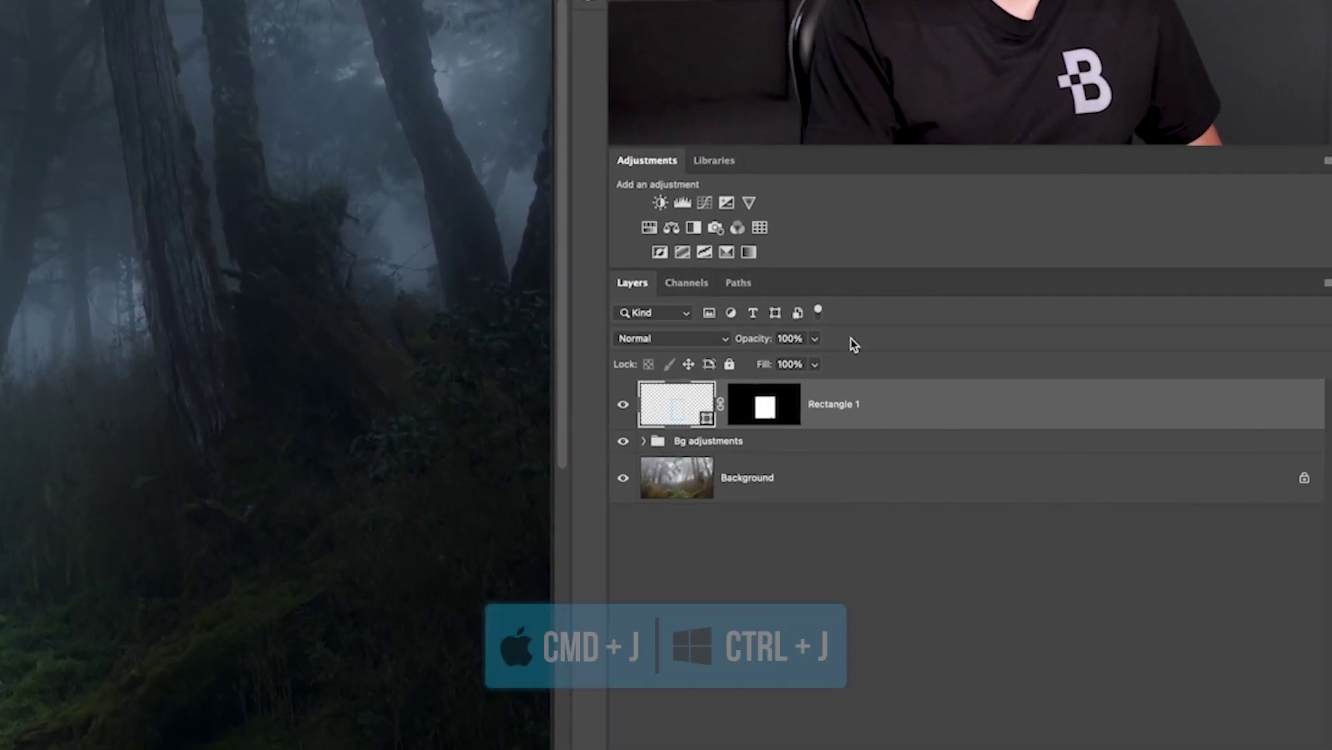
key("super+j")
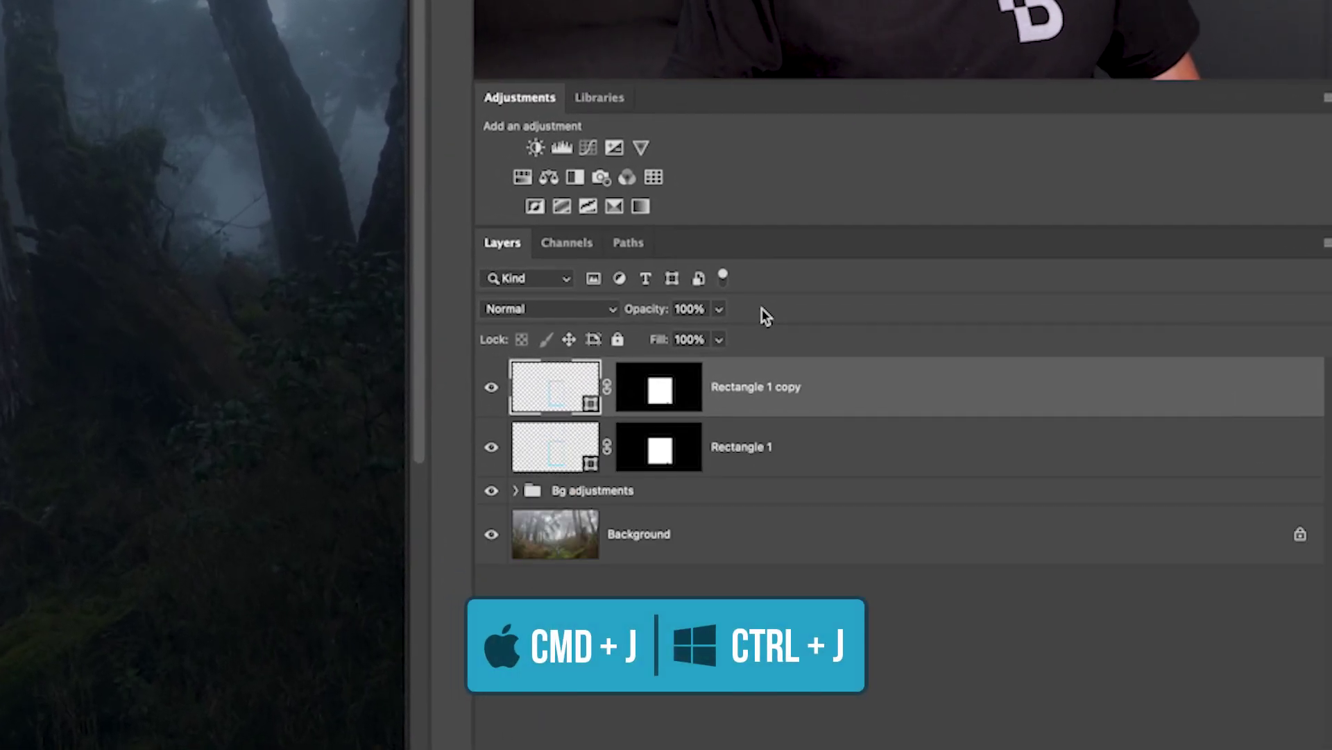
right_click(891, 393)
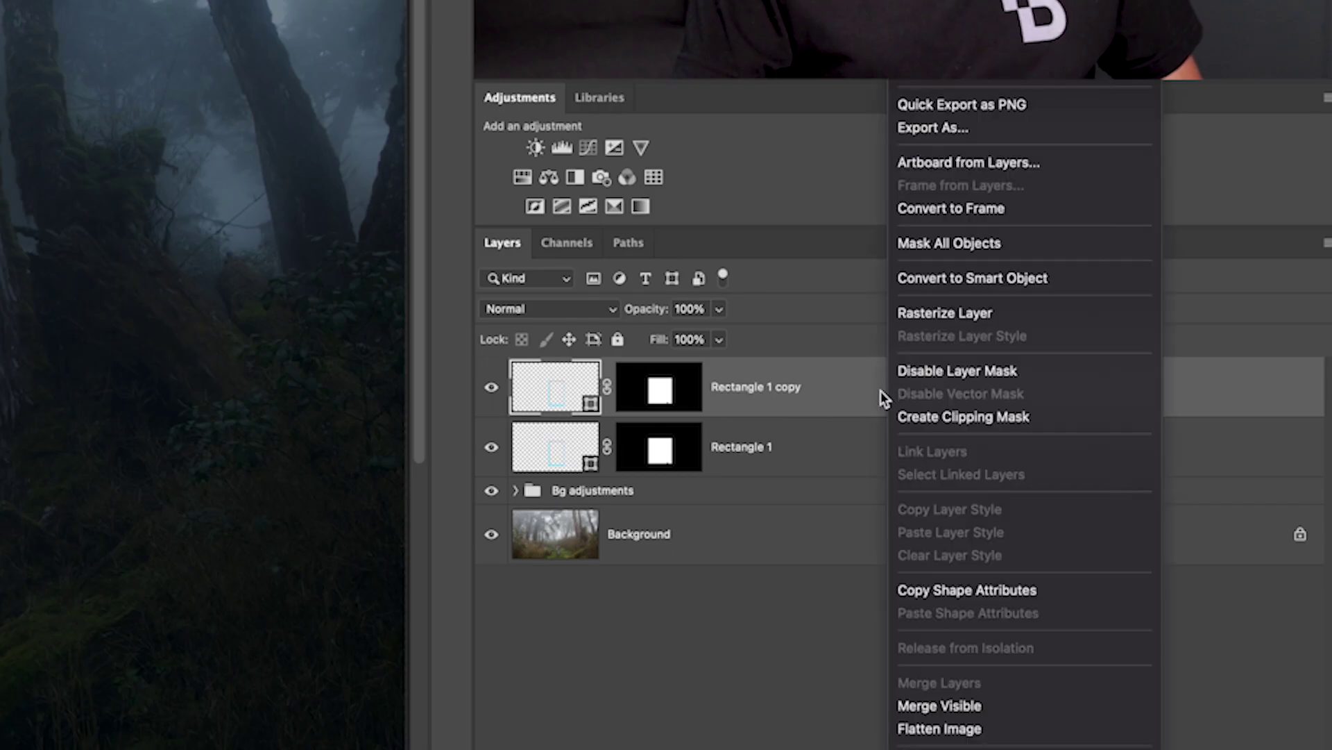
left_click(951, 314)
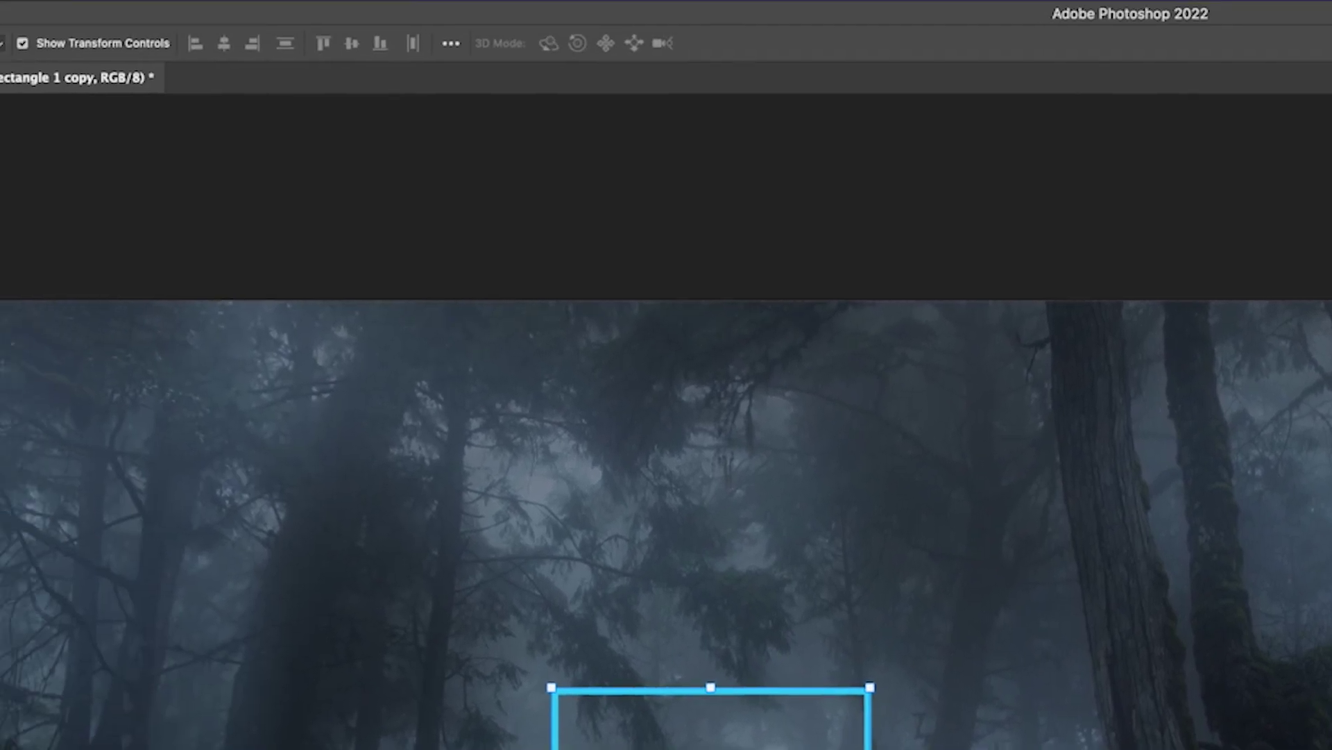
Apply a Gaussian Blur with a 12 px radius to the rasterized rectangle copy.
left_click(230, 0)
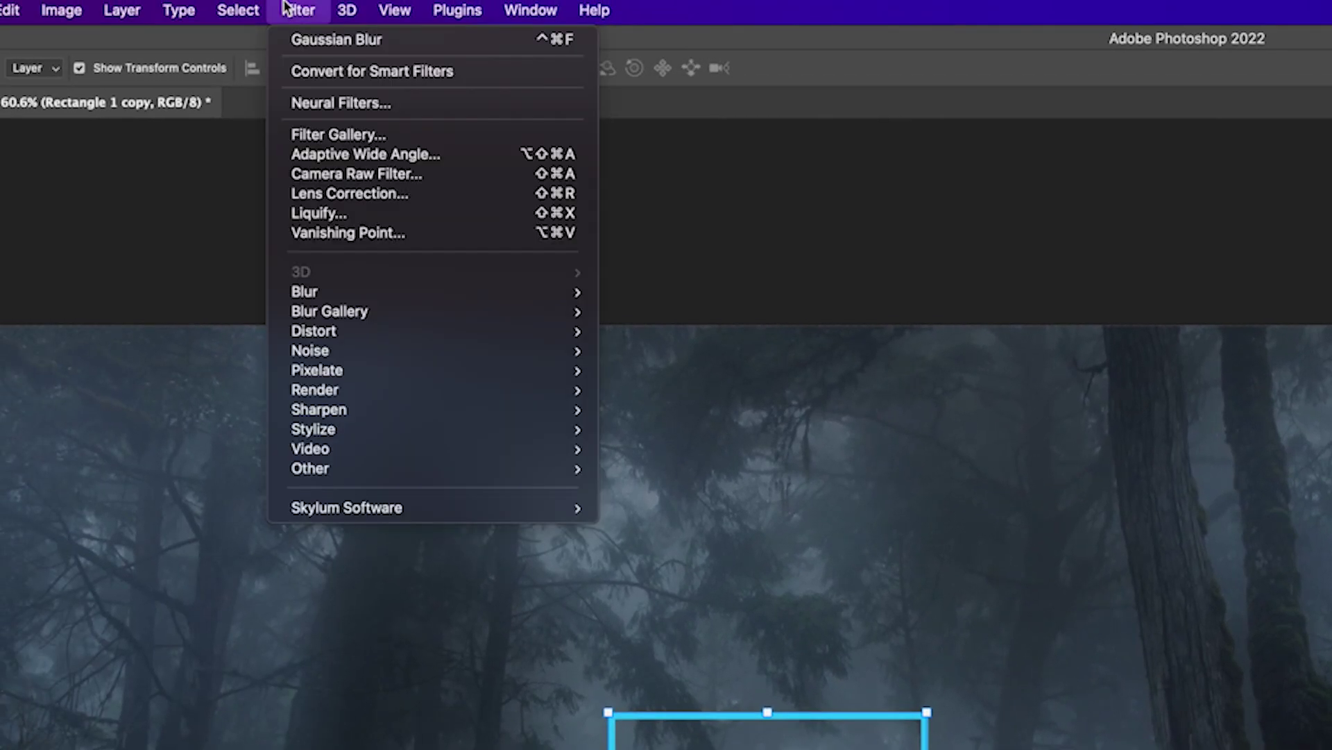
mouse_move(361, 287)
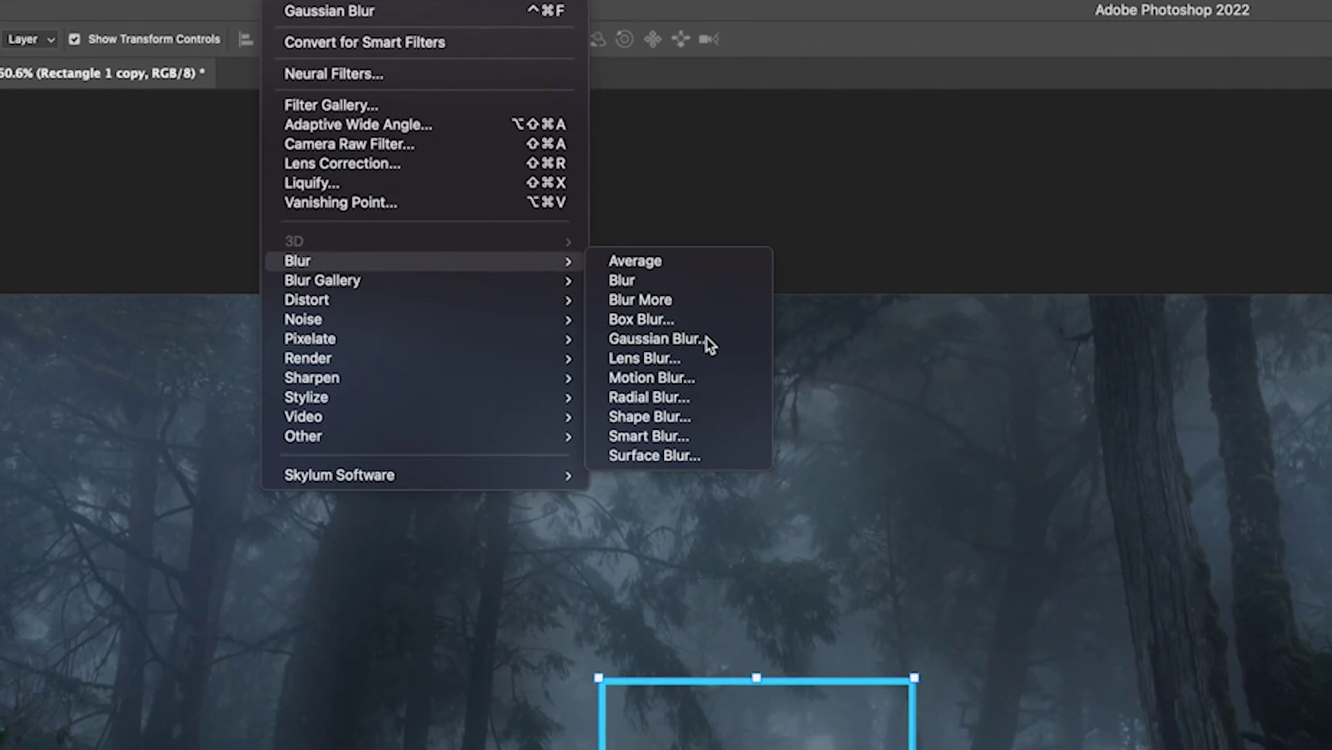
left_click(705, 371)
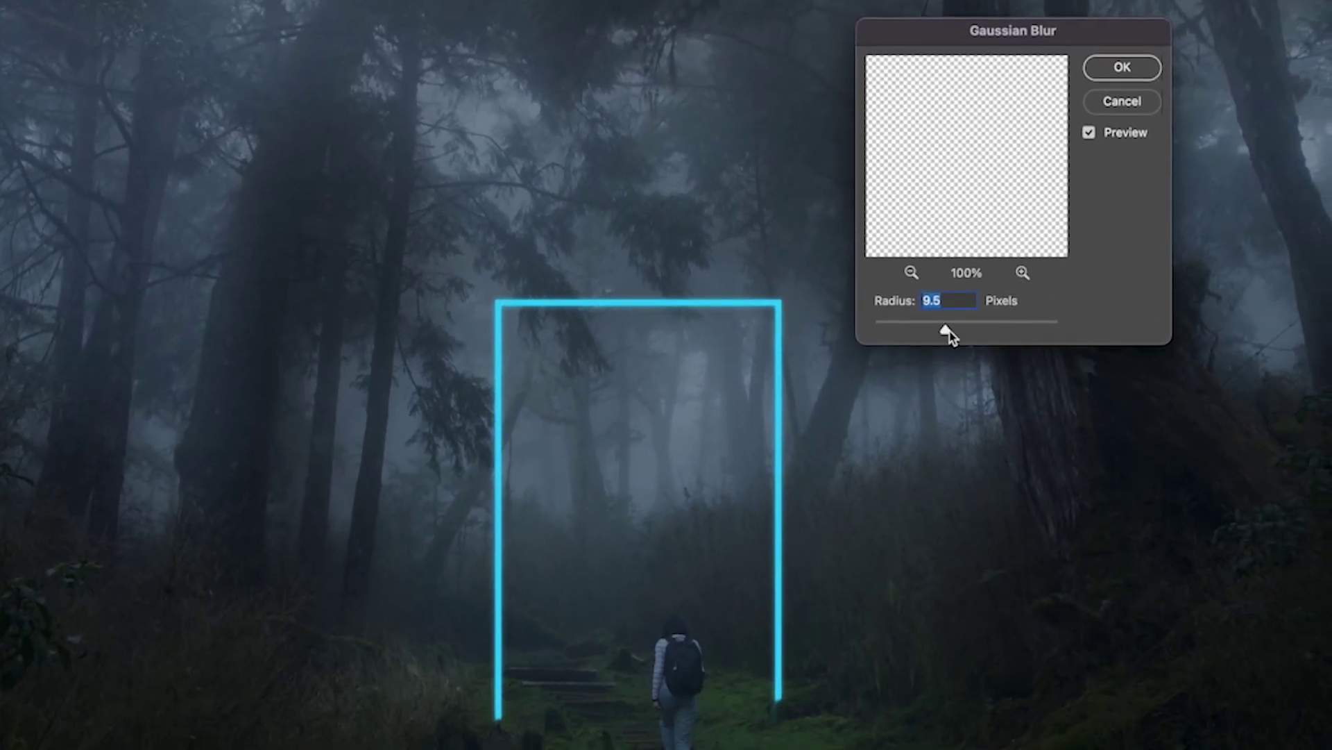
left_click_drag(1020, 518, 1036, 519)
left_click_drag(967, 339, 1032, 336)
left_click_drag(909, 326, 949, 329)
left_click(1120, 73)
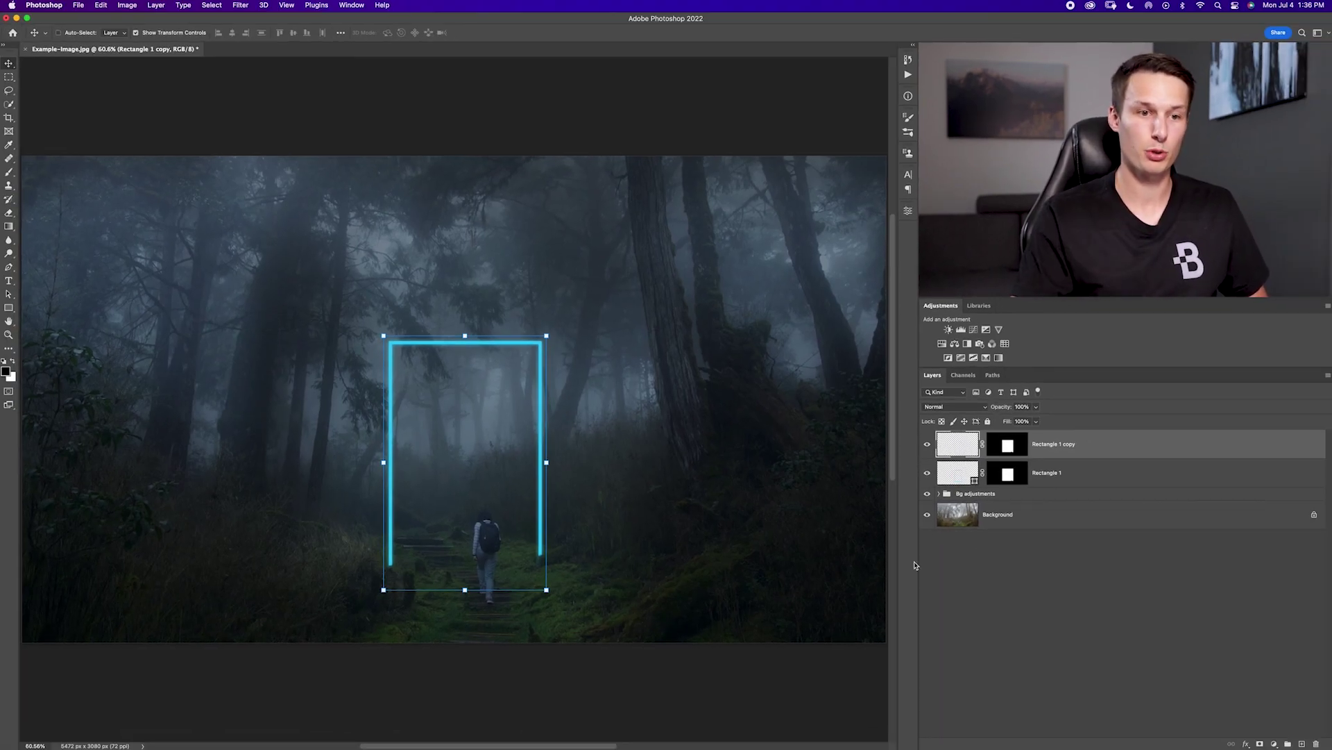
Rename the blurred rectangle copy as Blur 1 and duplicate that layer.
type("Blur 1")
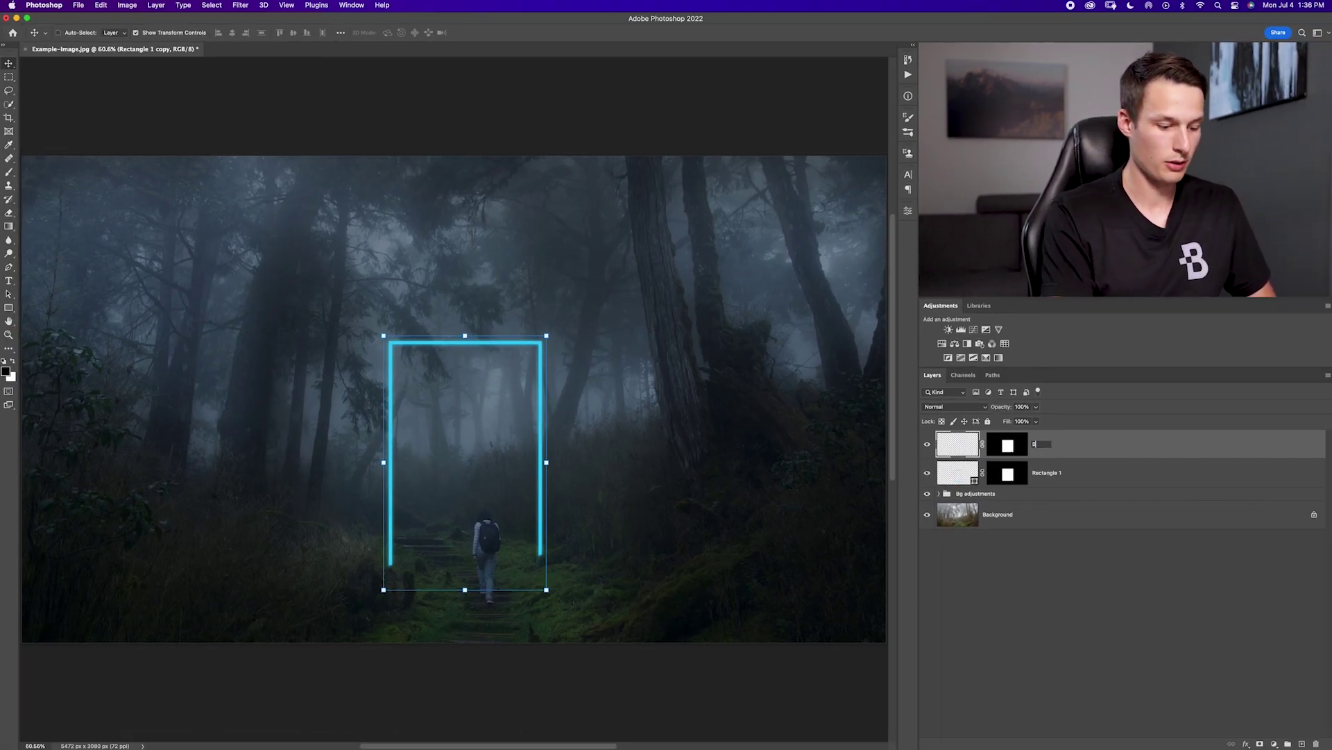
key("Return")
key("super+j")
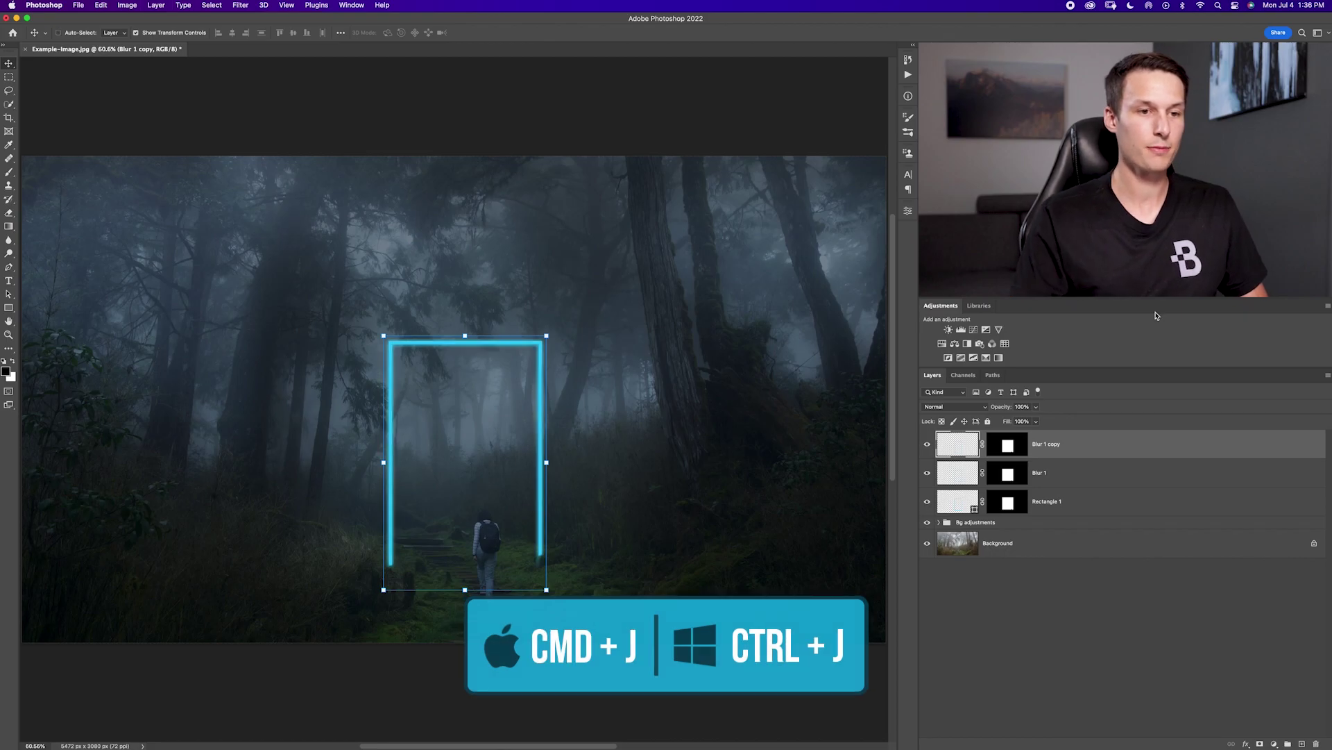
scroll(399, 90, "right", 2)
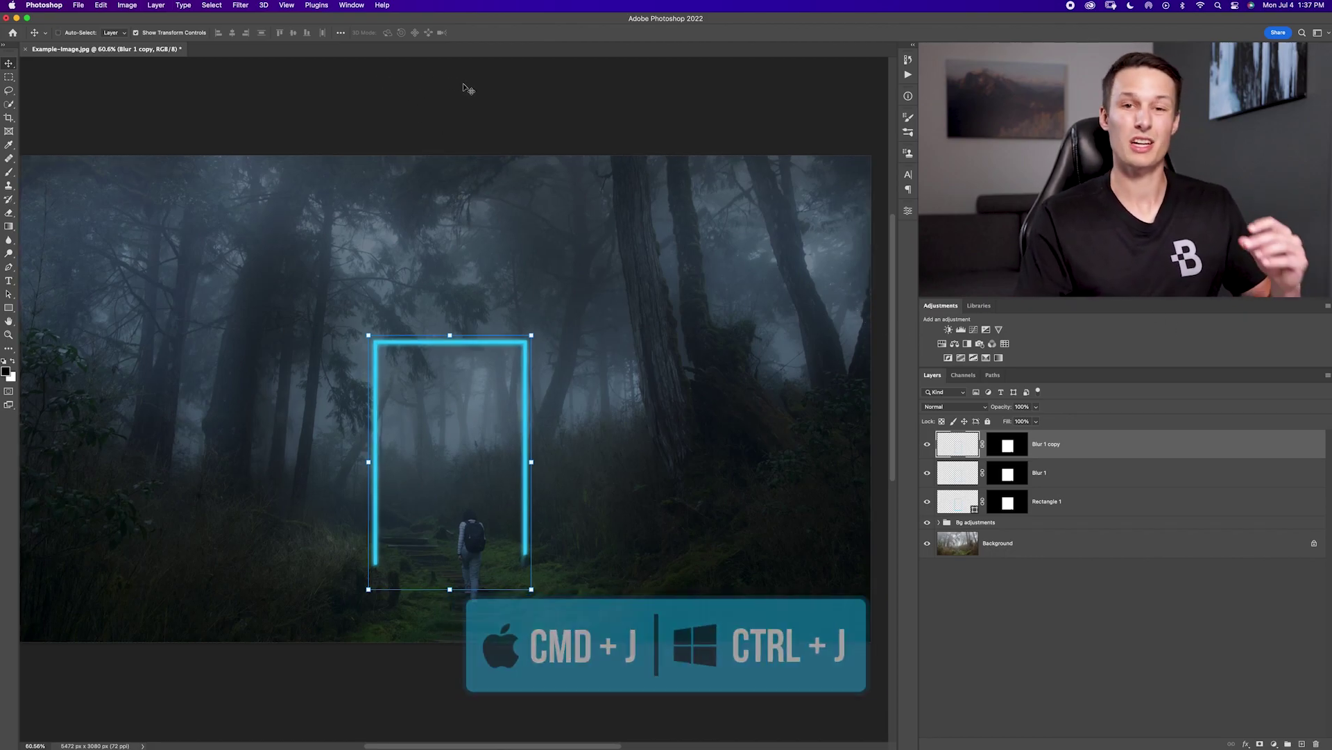
Apply a Gaussian Blur with a 47.2 px radius to the duplicate of Blur 1 and rename it Blur 2.
left_click(241, 4)
mouse_move(250, 139)
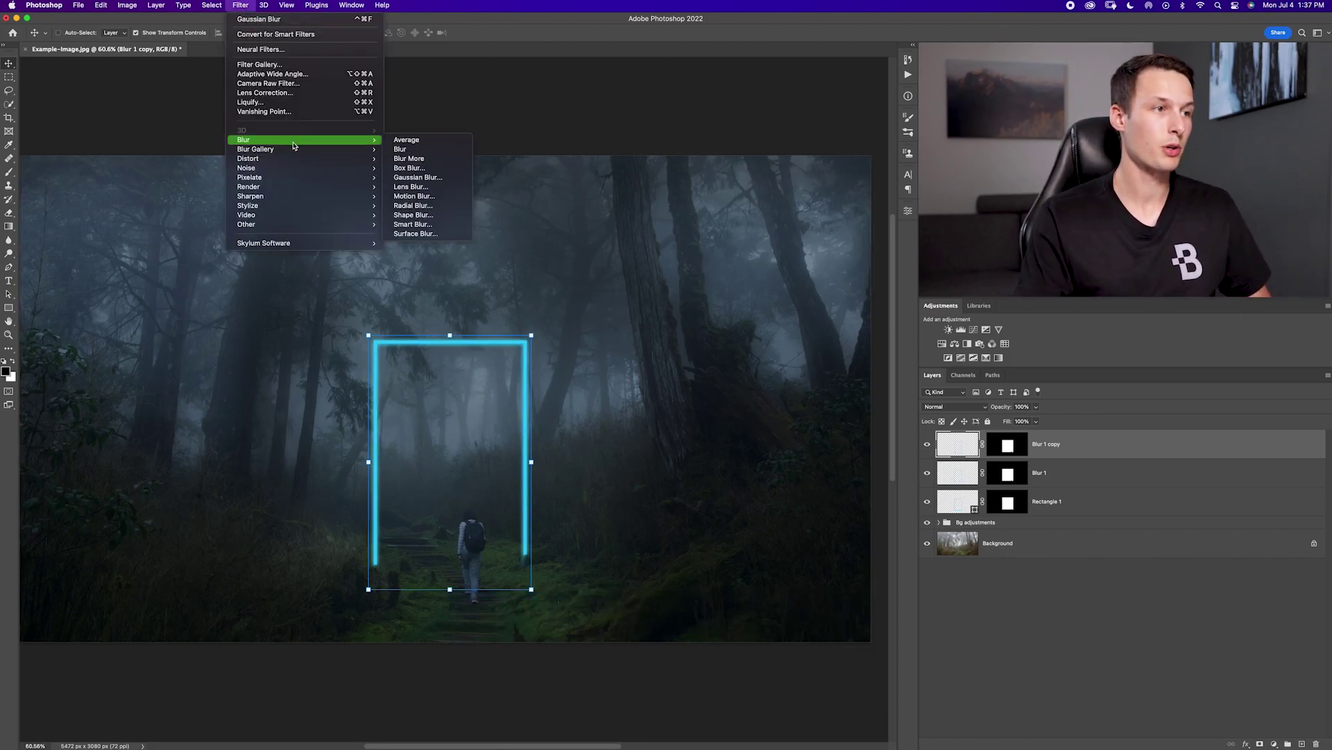
left_click(423, 177)
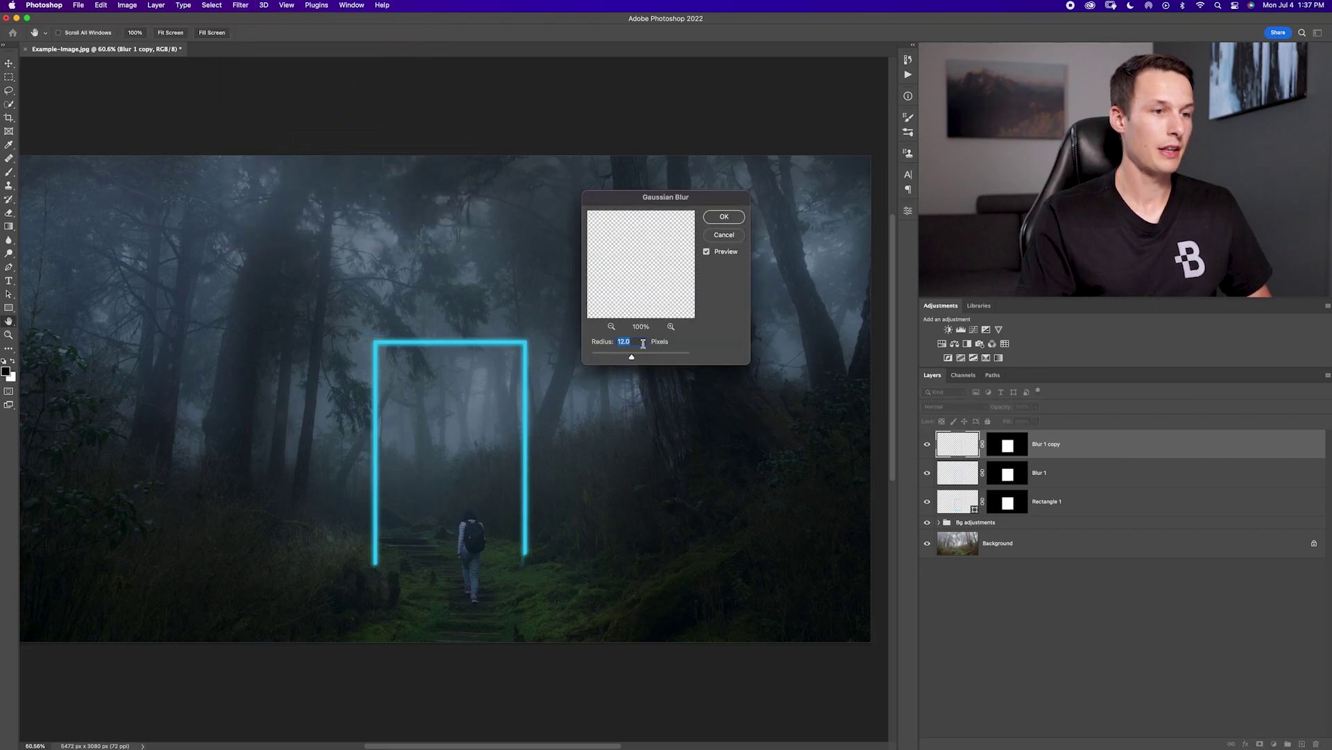
left_click_drag(633, 361, 644, 360)
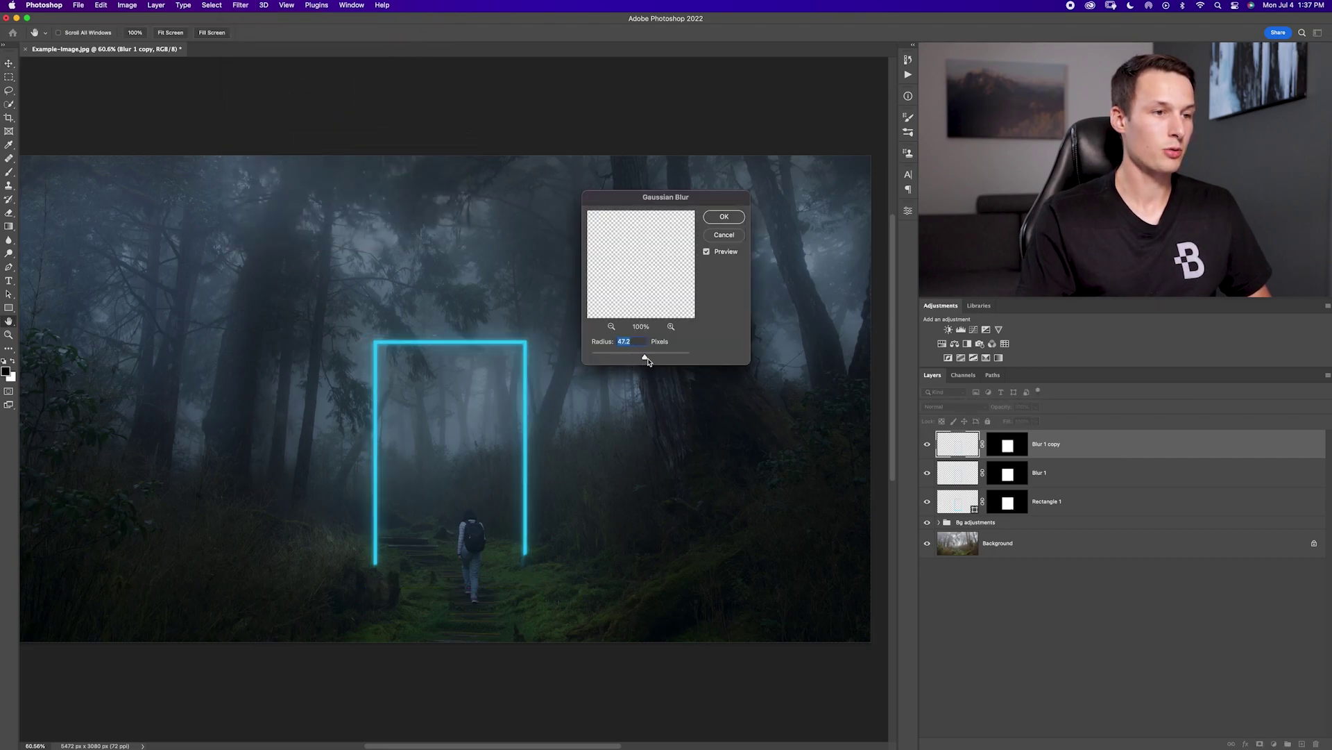
left_click(724, 217)
double_click(1047, 444)
type("Blur 2")
key("Return")
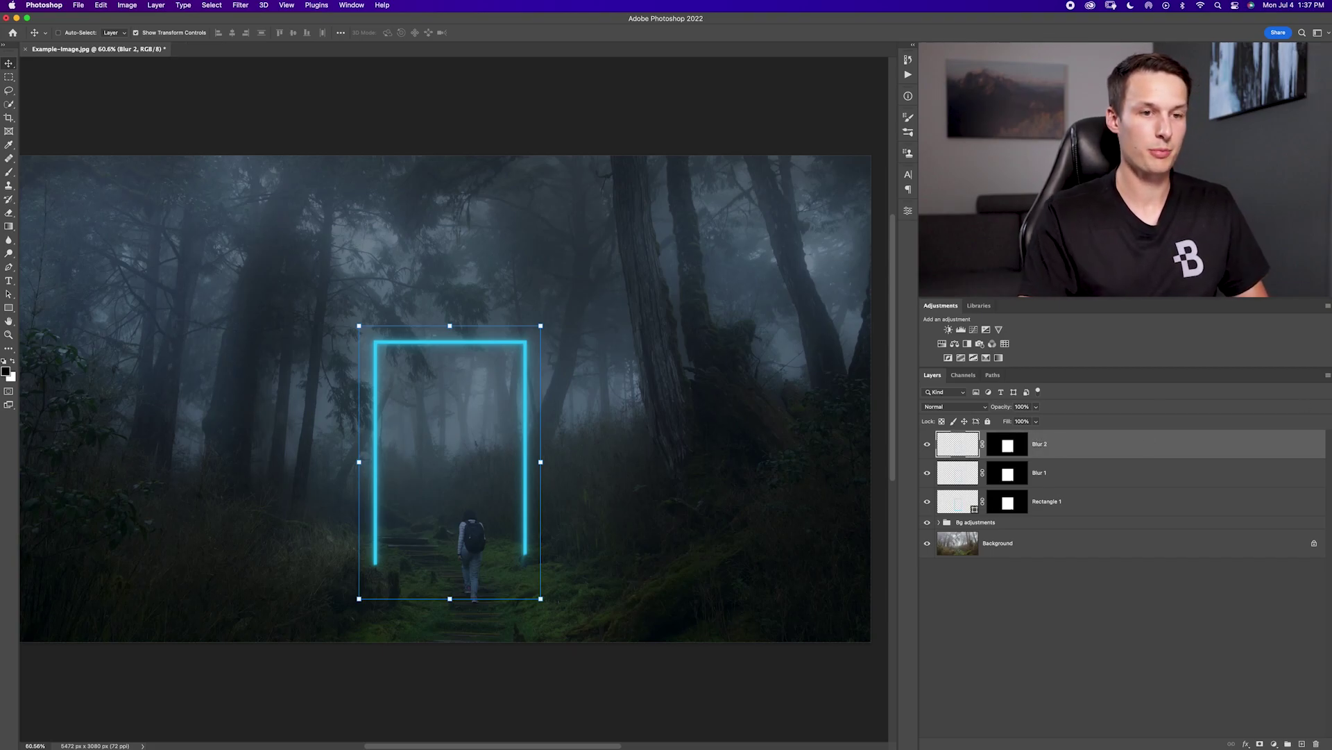
Set the blend mode of both the Blur 1 and Blur 2 layers to Screen.
left_click(1088, 479, "shift")
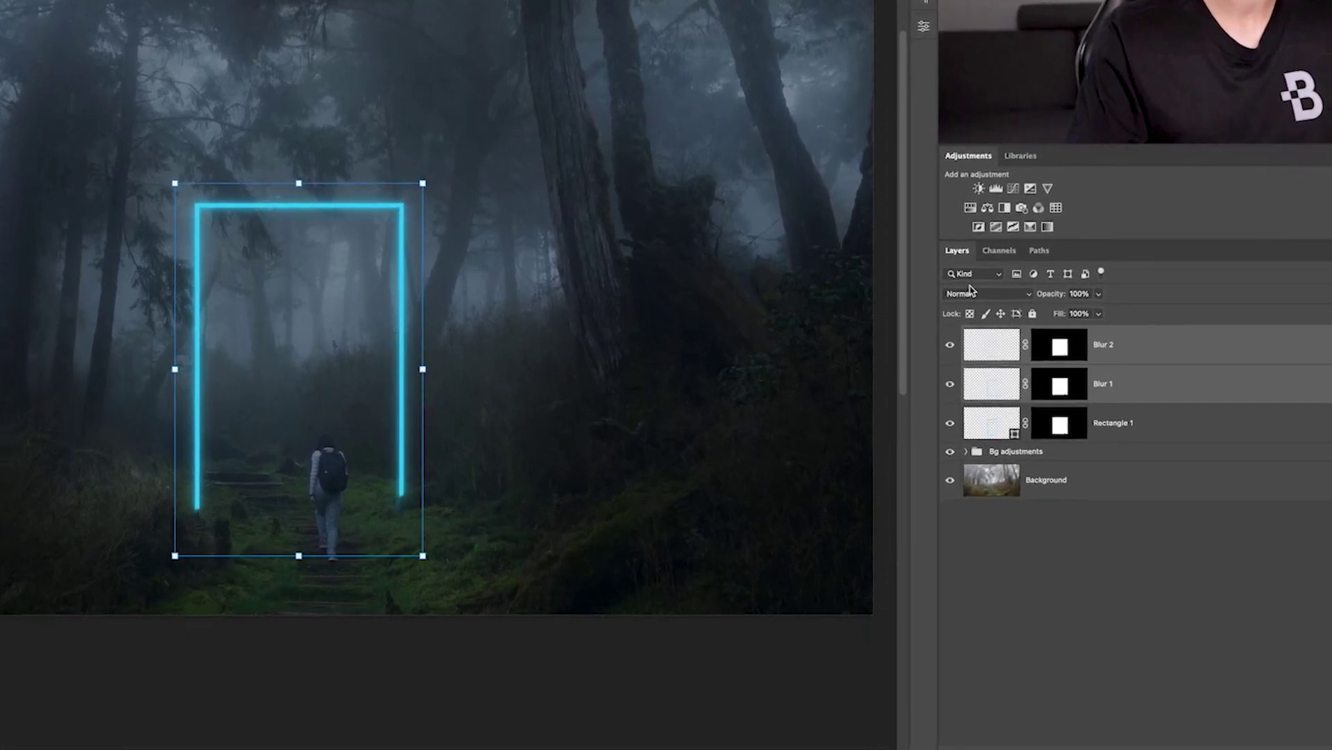
left_click(962, 407)
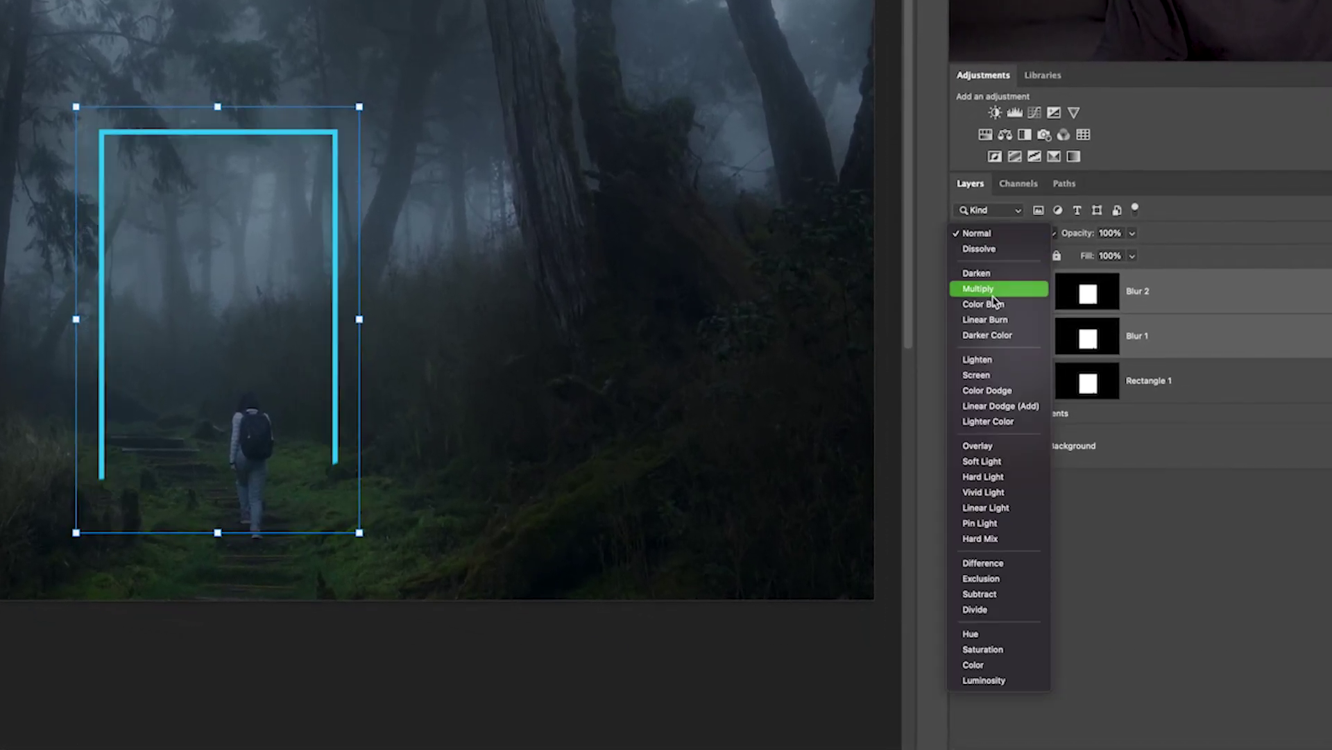
left_click(995, 377)
Add an Outer Glow layer style to the Rectangle 1 layer and set the glow colour to pure white.
left_click(1249, 381)
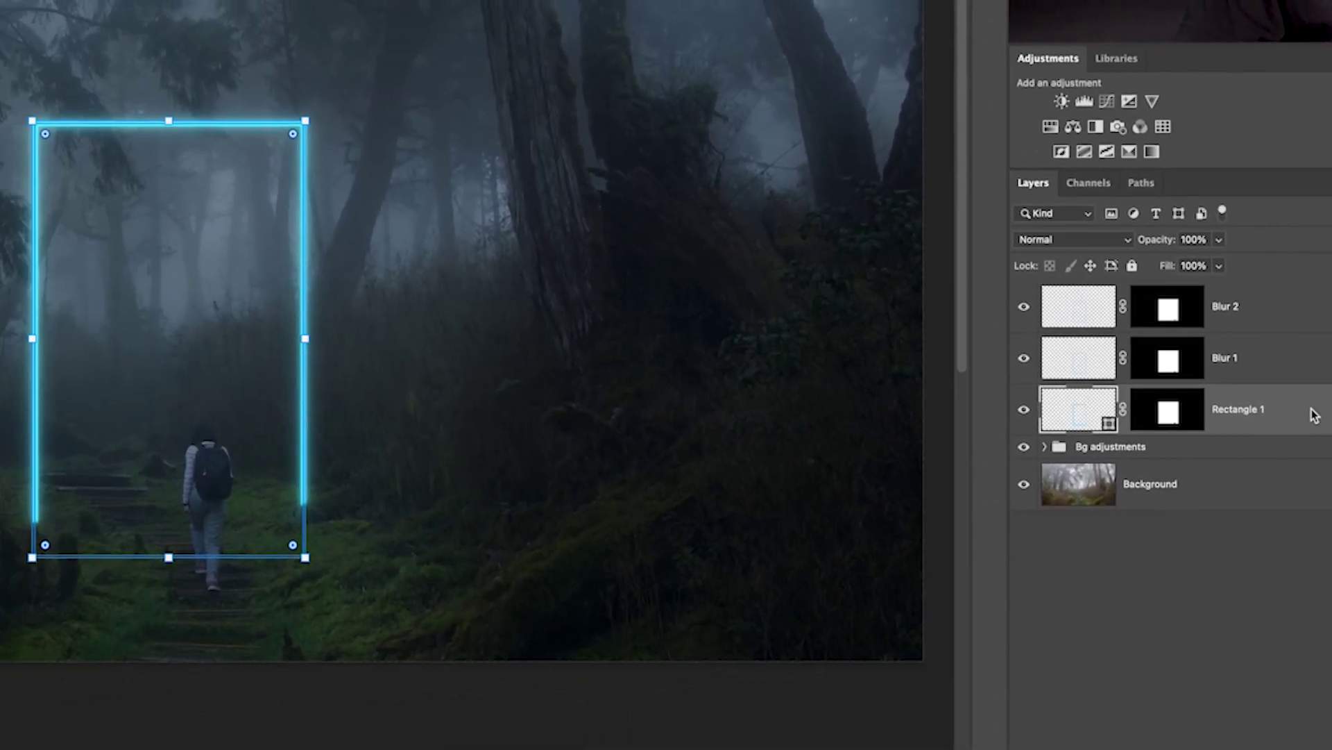
double_click(860, 429)
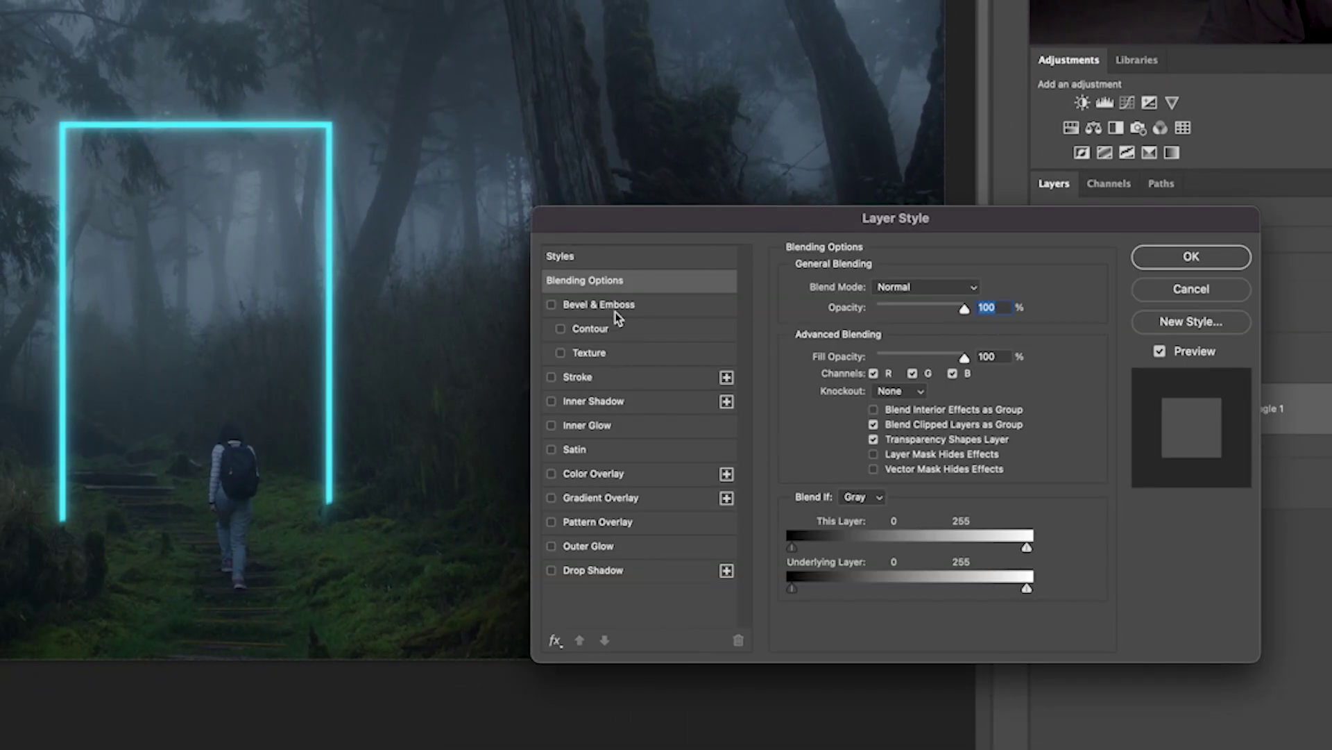
left_click(576, 548)
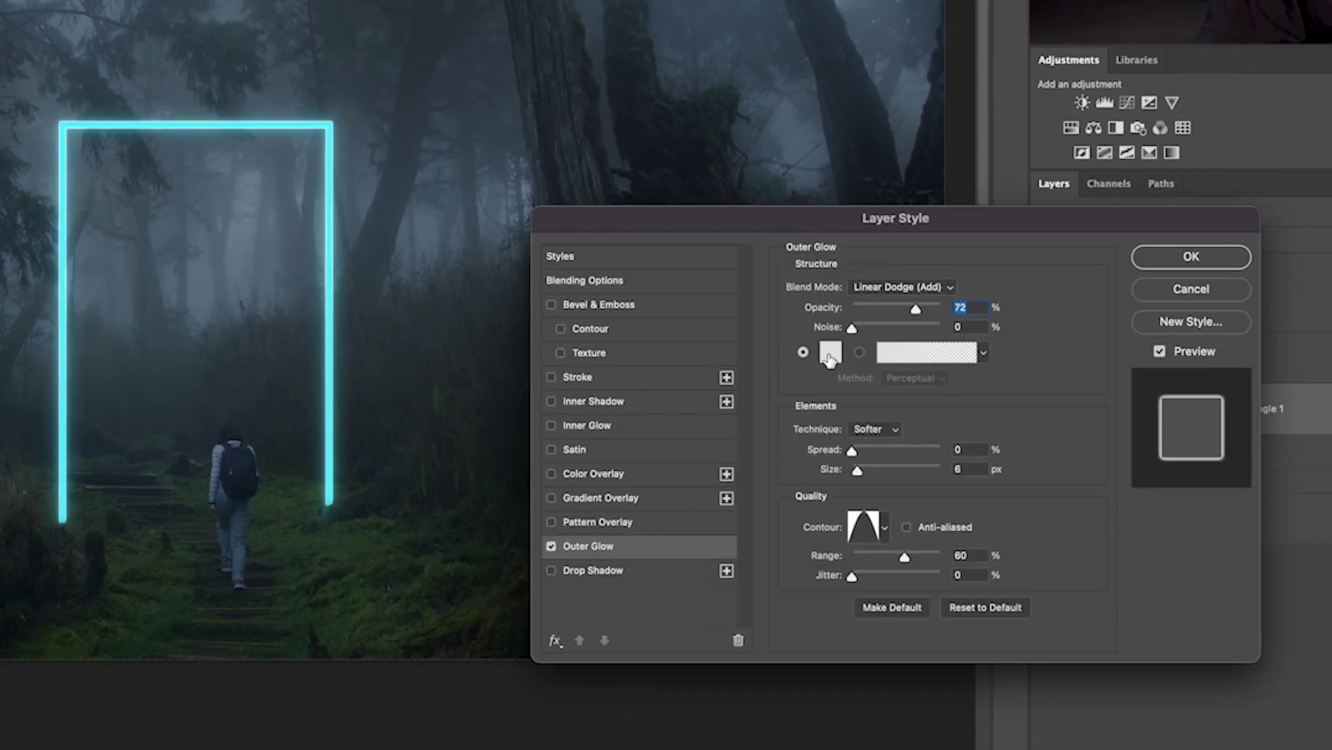
left_click(835, 362)
left_click_drag(389, 103, 376, 59)
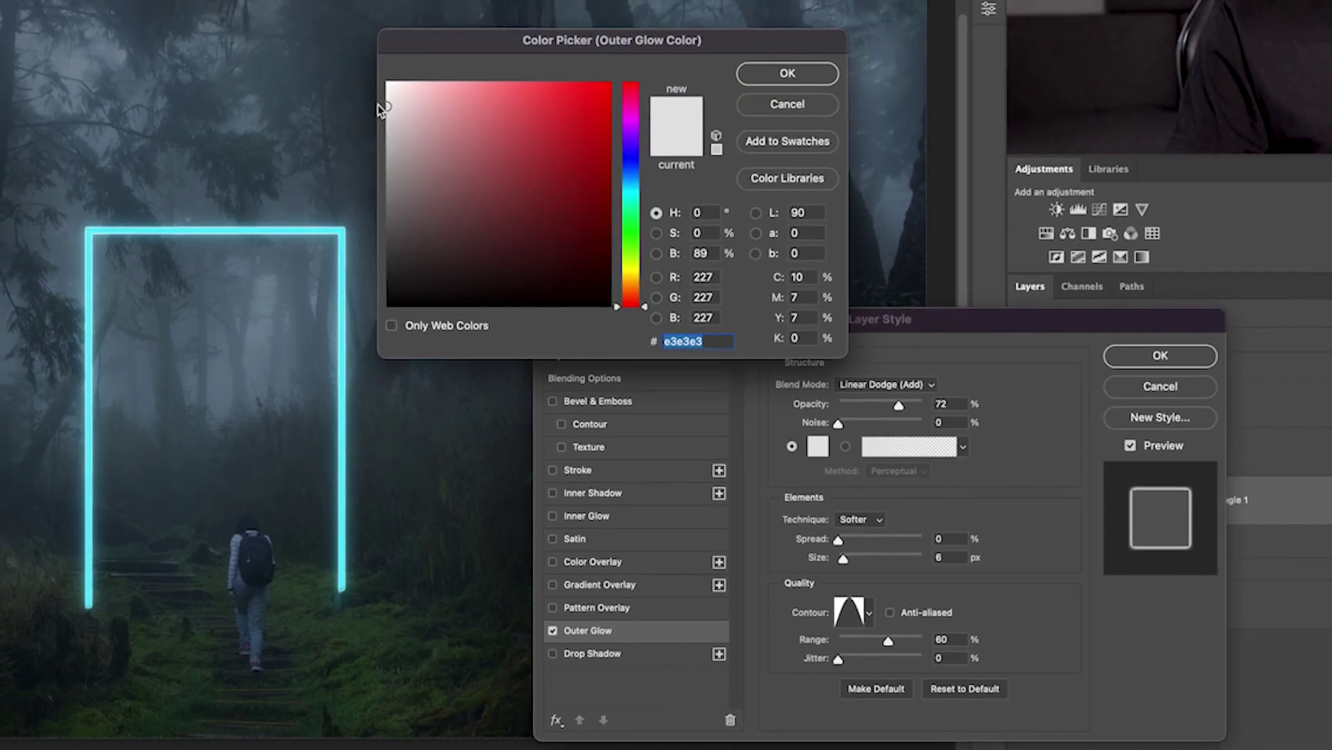
key("Return")
Use the Linear Dodge (Add) blend mode and the second, arch-shaped contour preset for the outer glow.
left_click(912, 385)
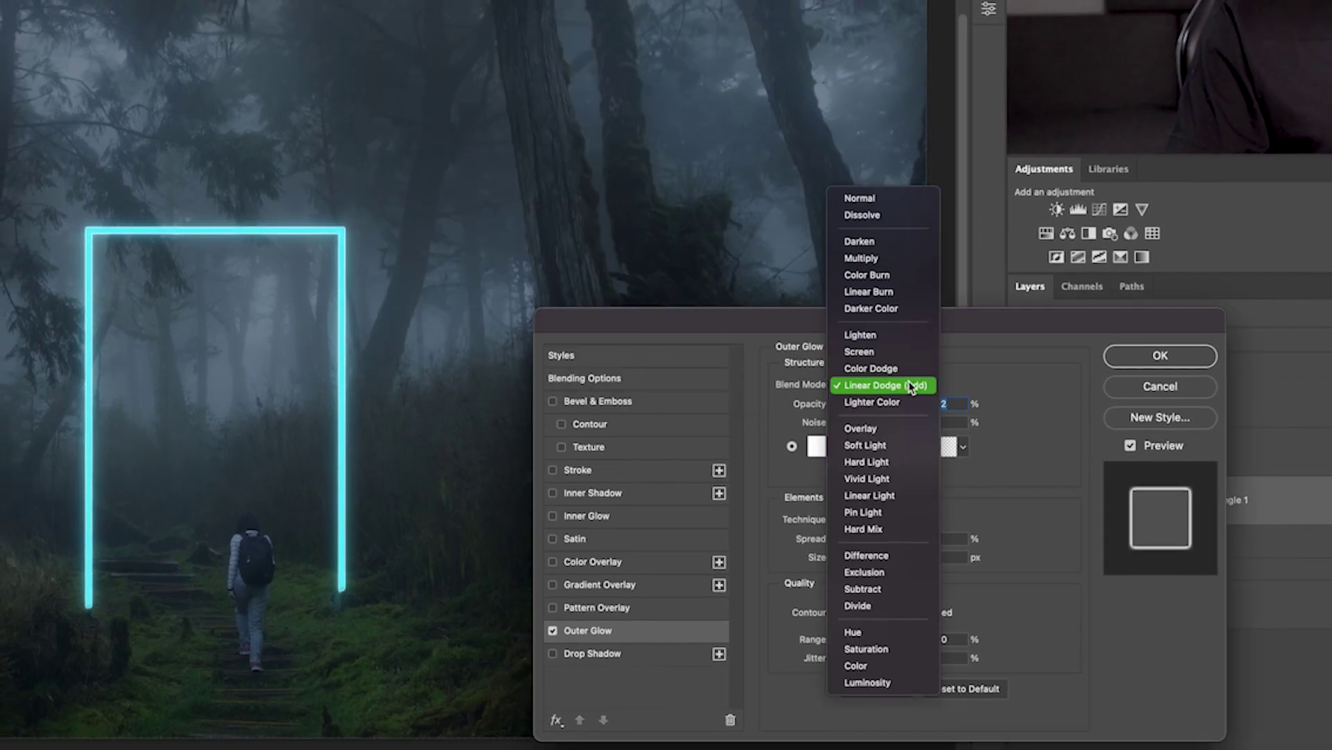
left_click(885, 385)
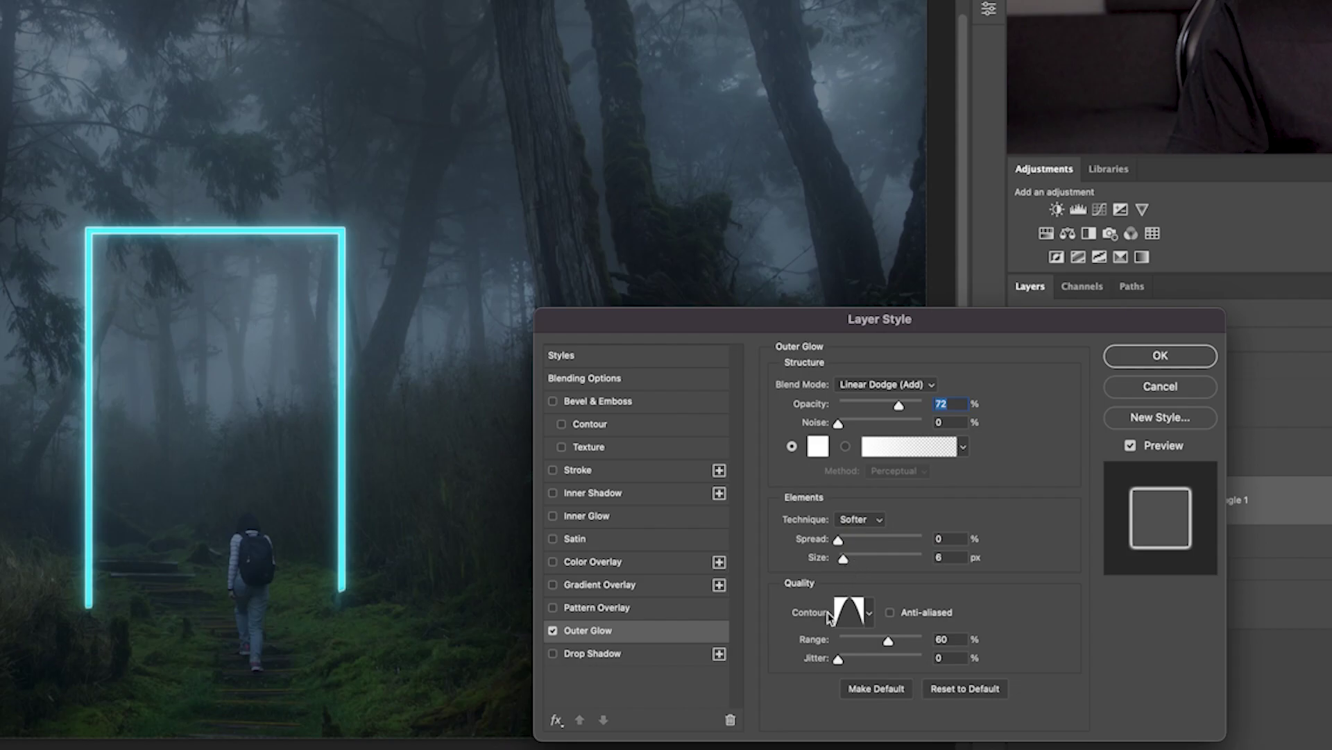
left_click(870, 613)
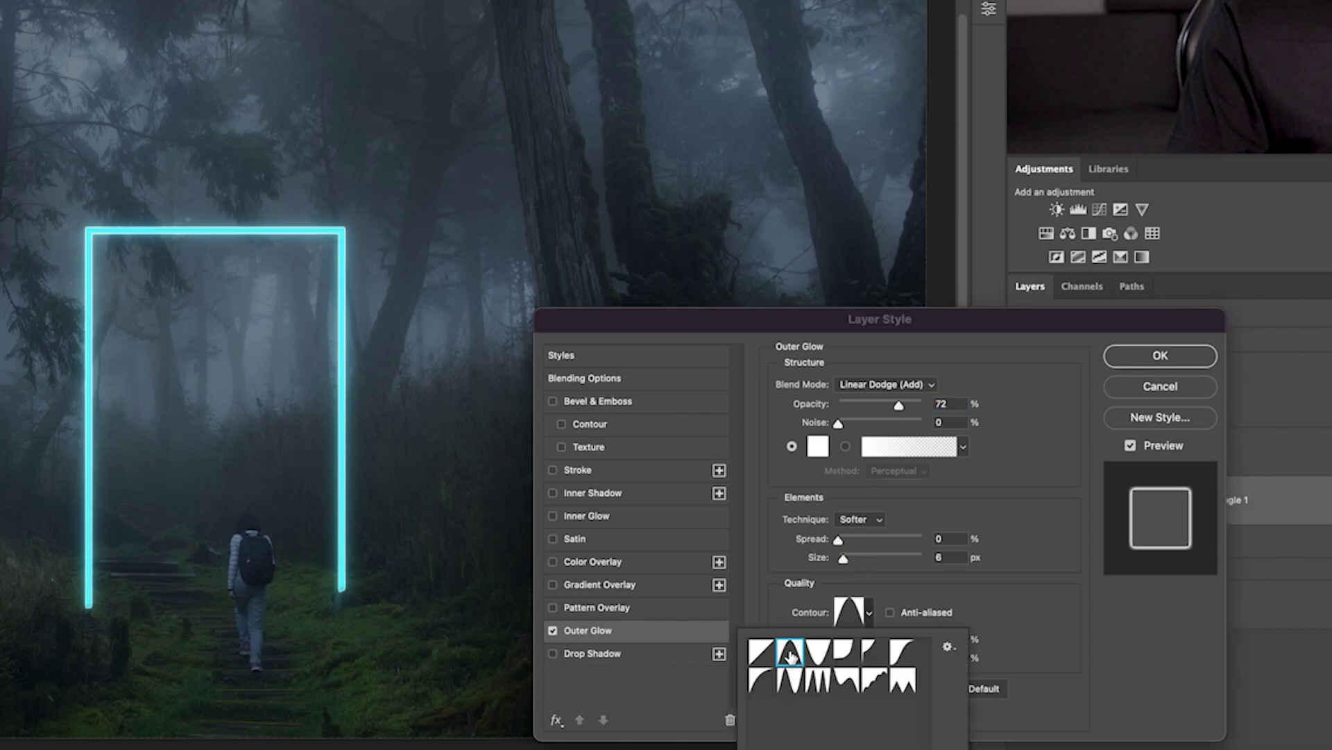
left_click(1022, 601)
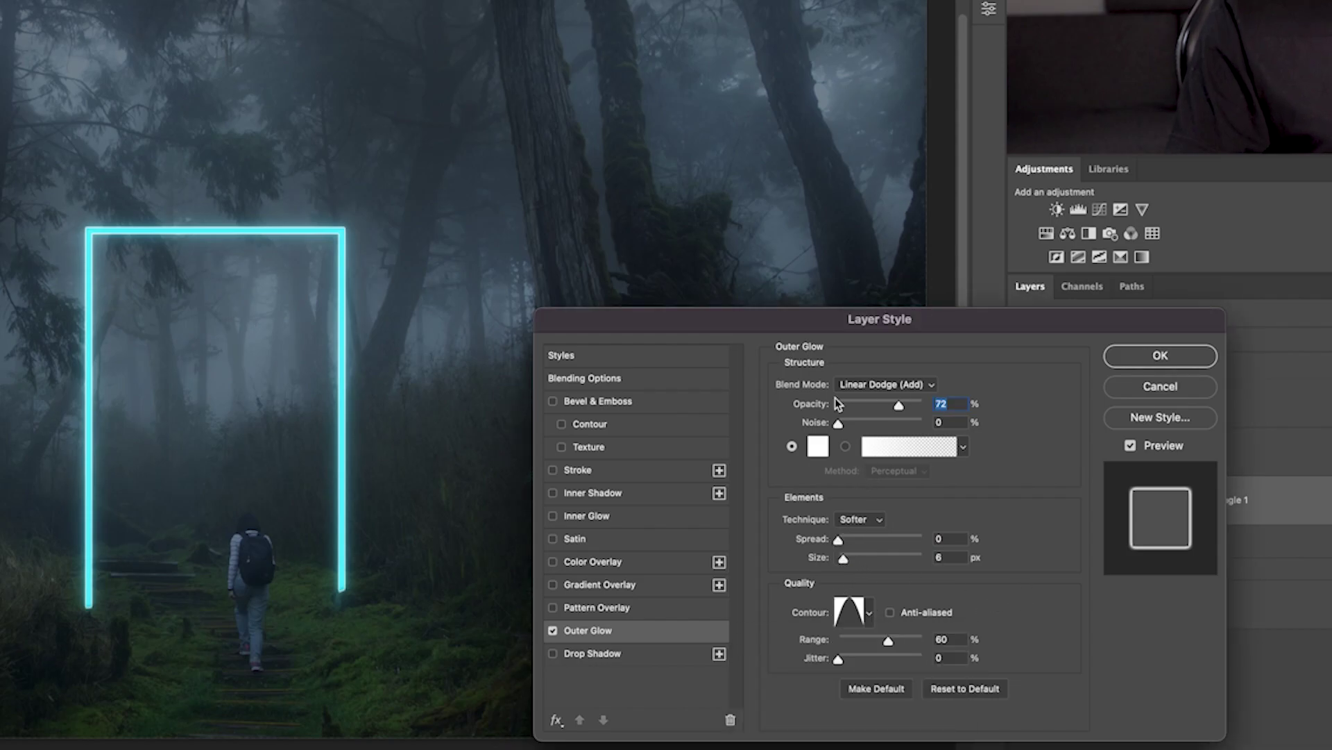
Set the outer glow's size to 7 px and its opacity to 69%.
key("super+plus")
key("super+plus")
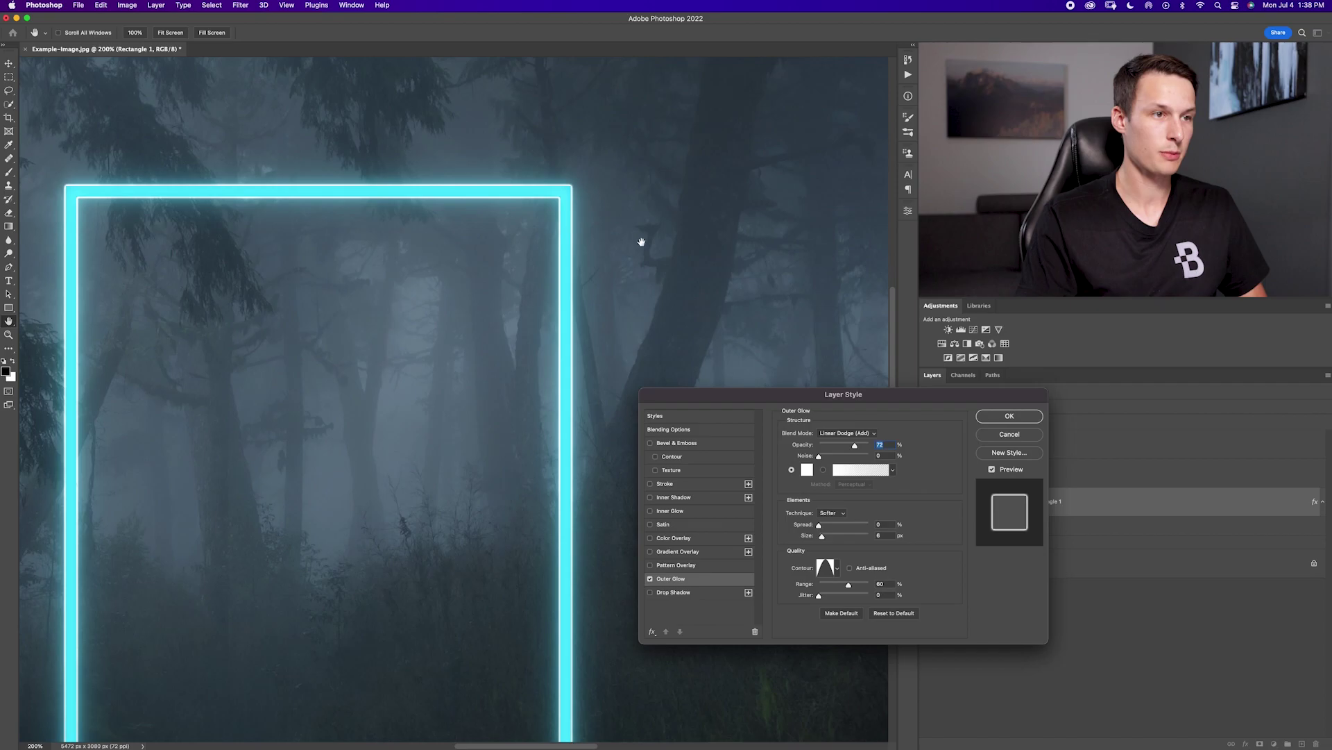
mouse_move(824, 538)
left_mouse_down()
mouse_move(837, 539)
mouse_move(824, 549)
left_mouse_up()
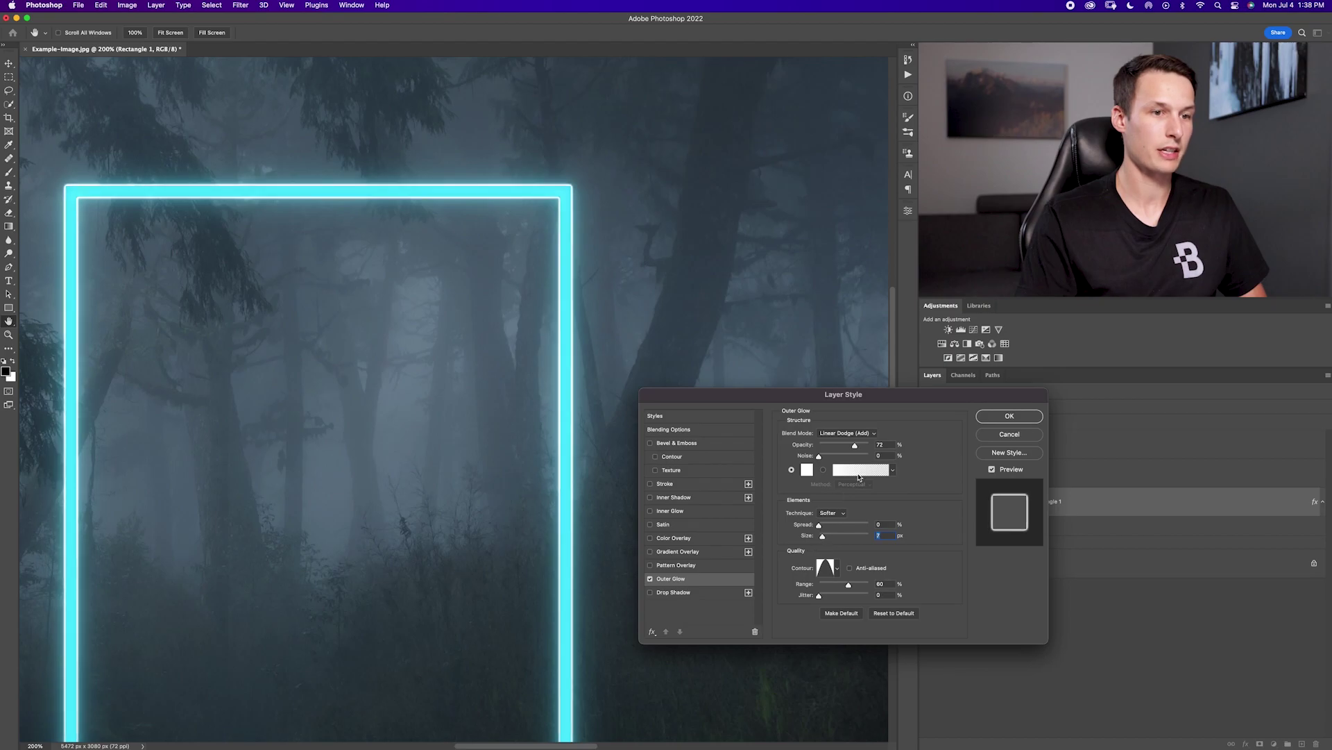
left_click_drag(854, 450, 845, 452)
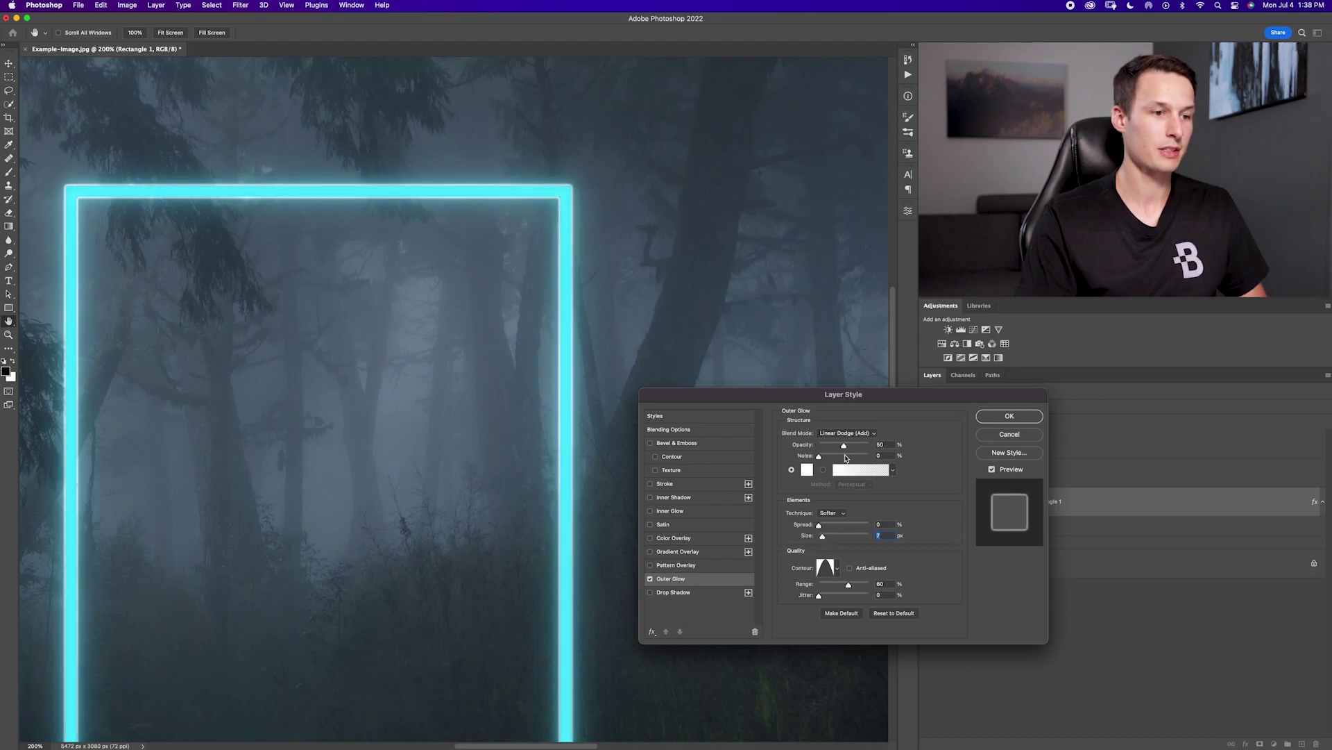
key("super+minus")
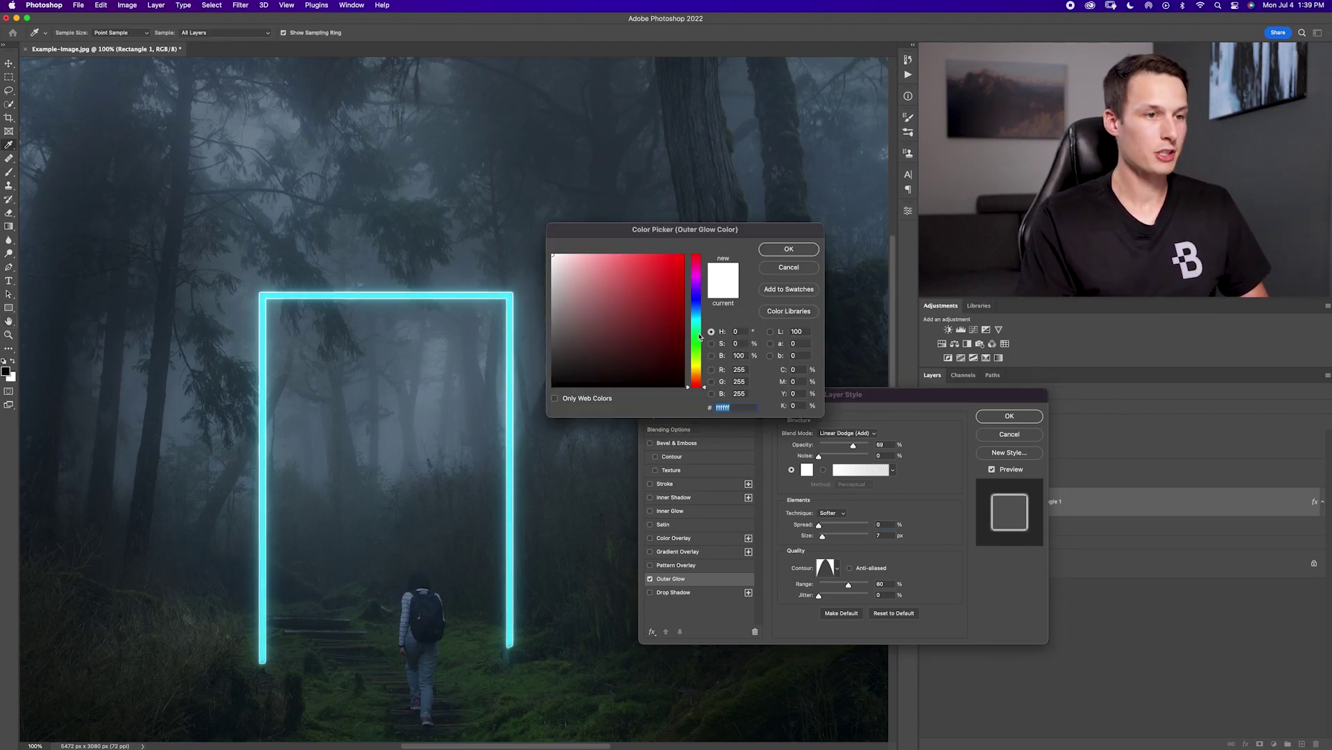
Change the outer glow colour to a light cyan with a hue of about 185° and apply the layer style.
left_click_drag(700, 337, 699, 321)
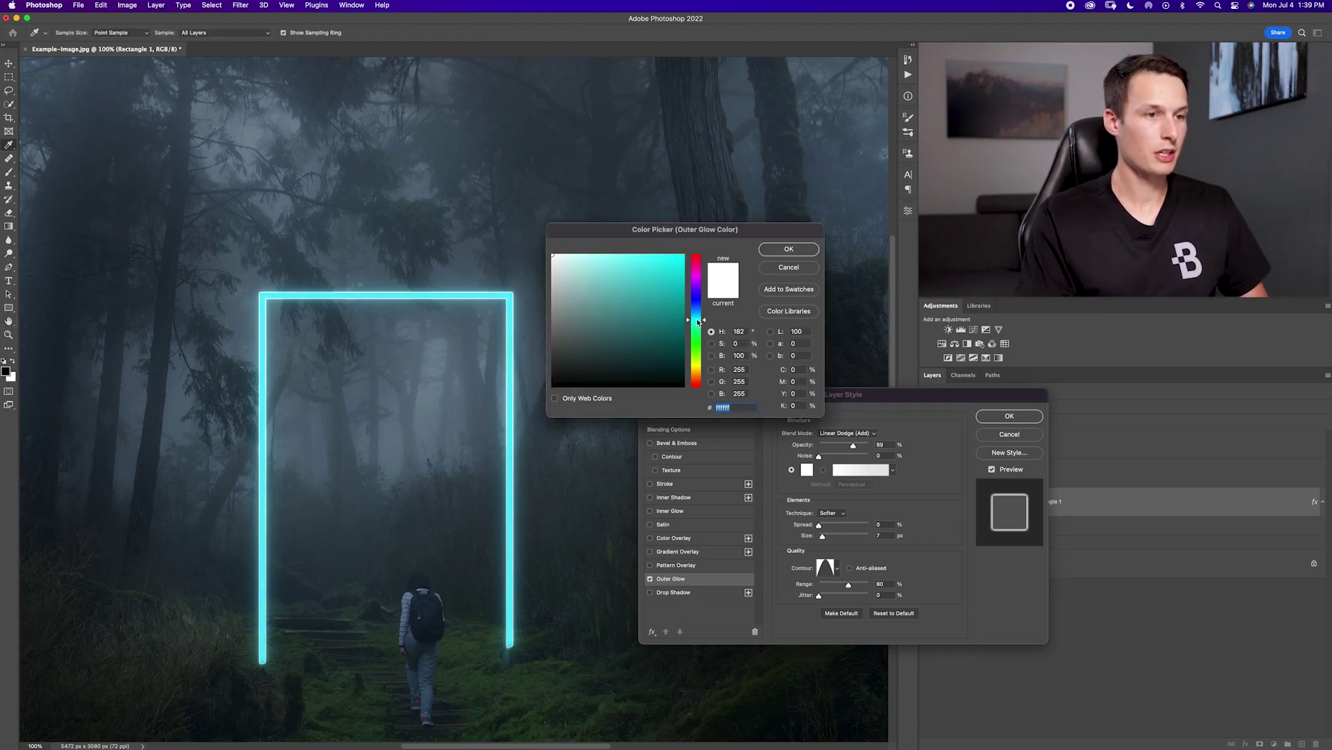
left_click_drag(628, 282, 633, 255)
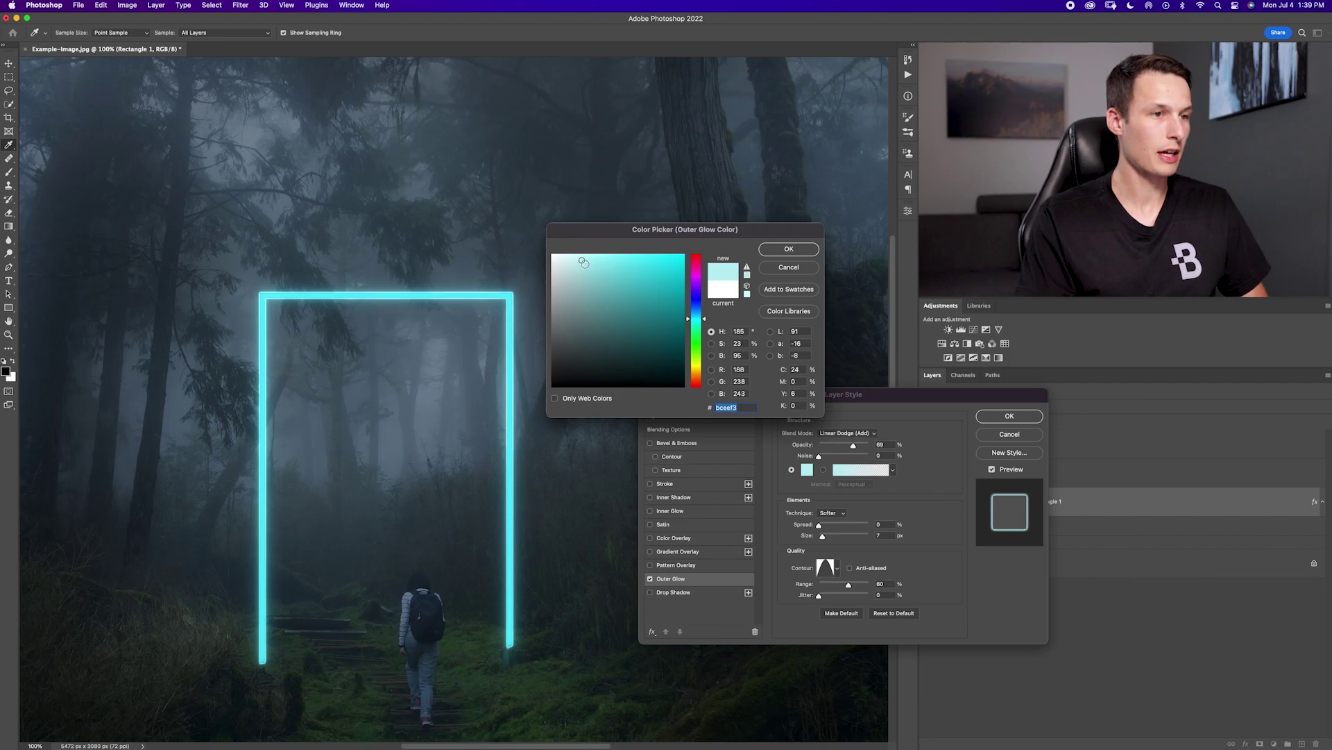
key("Return")
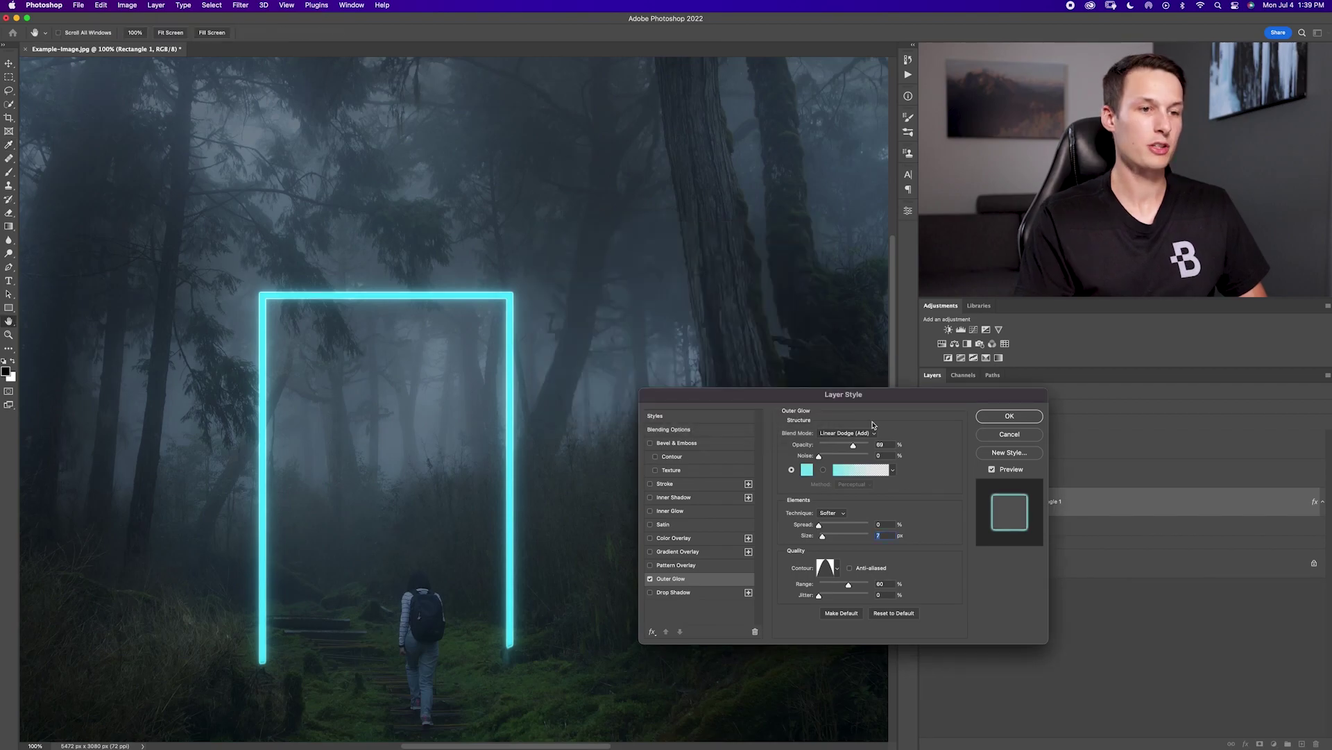
left_click(1010, 416)
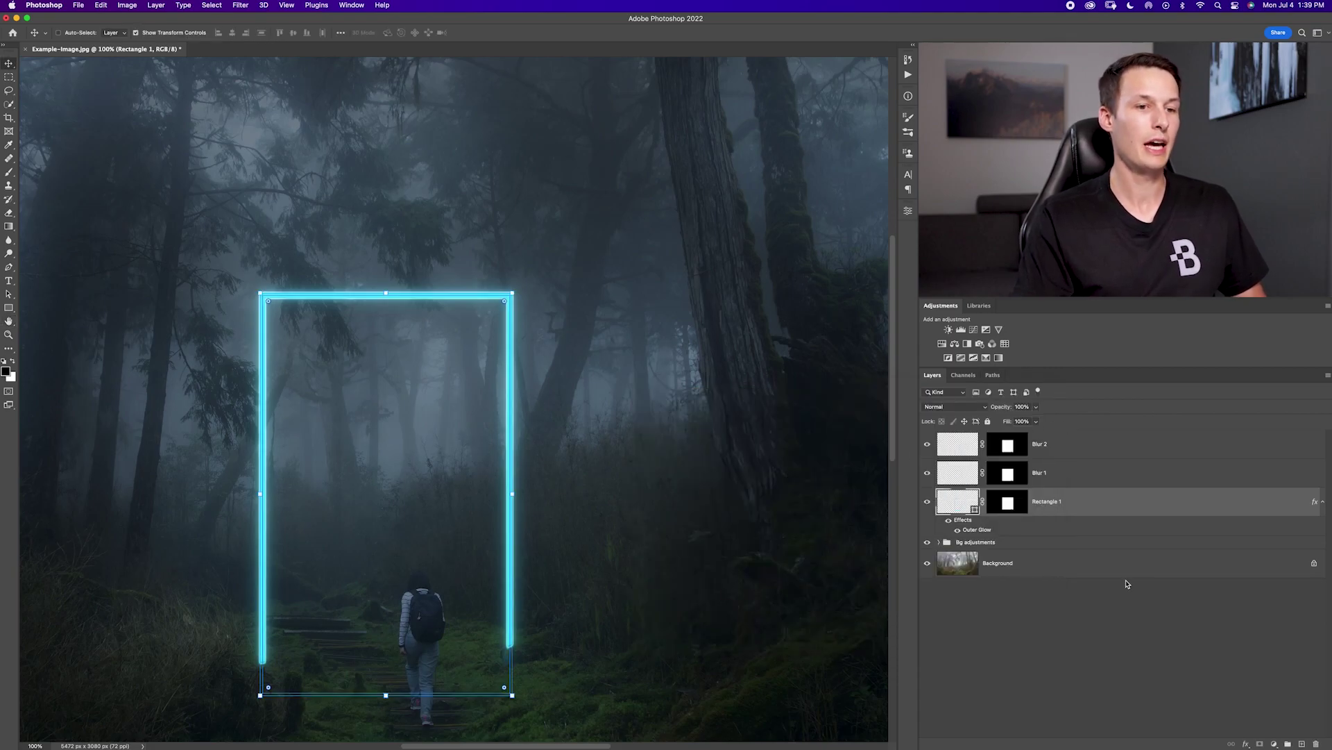
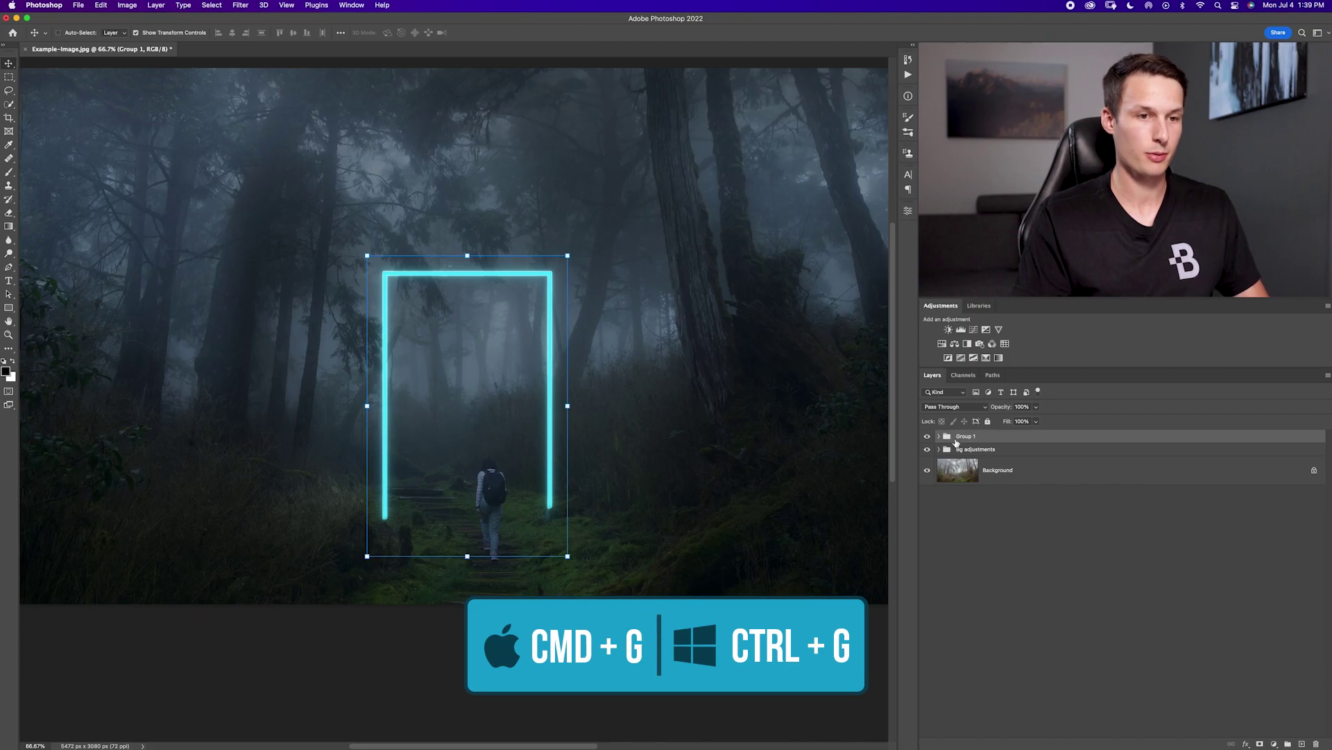
Rename the group holding the neon frame layers as Shape.
type("Shape")
key("Return")
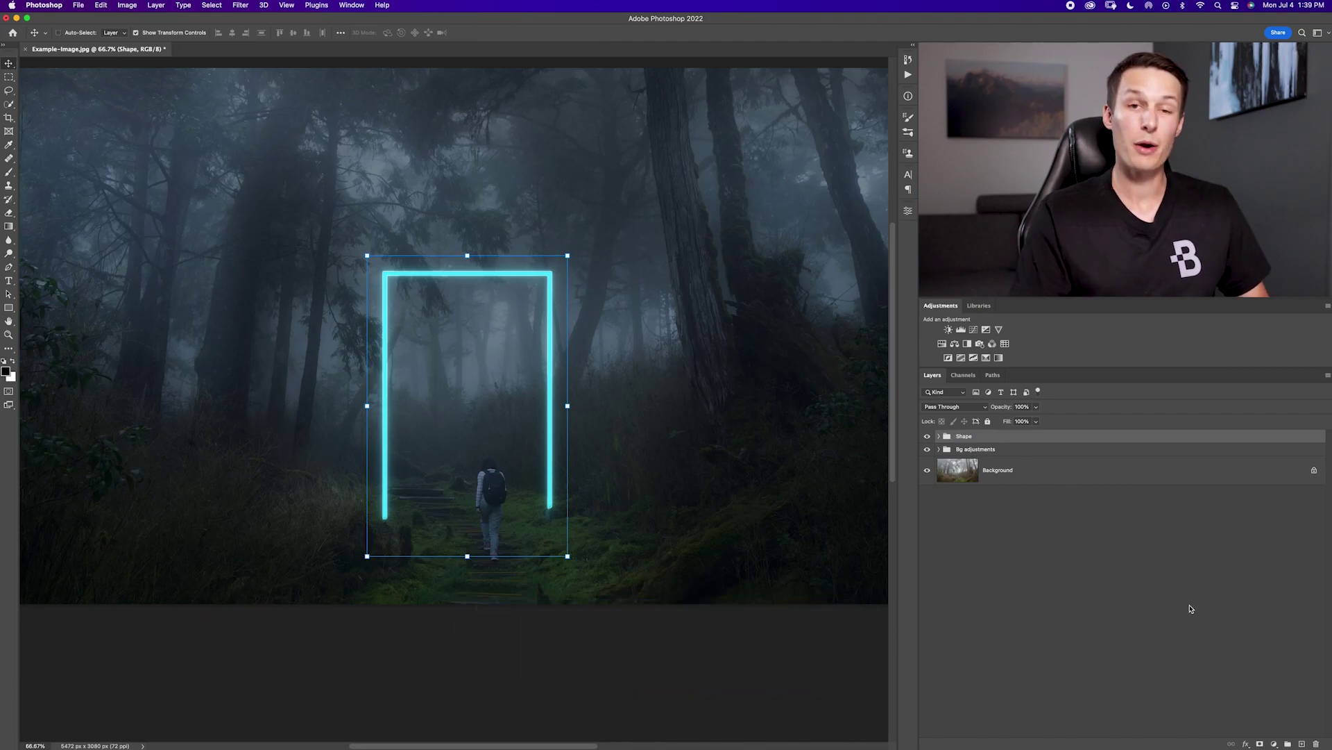
On a new layer, paint a large soft spot at the base of the frame's right post in the frame's sampled cyan.
left_click(1302, 744)
key("b")
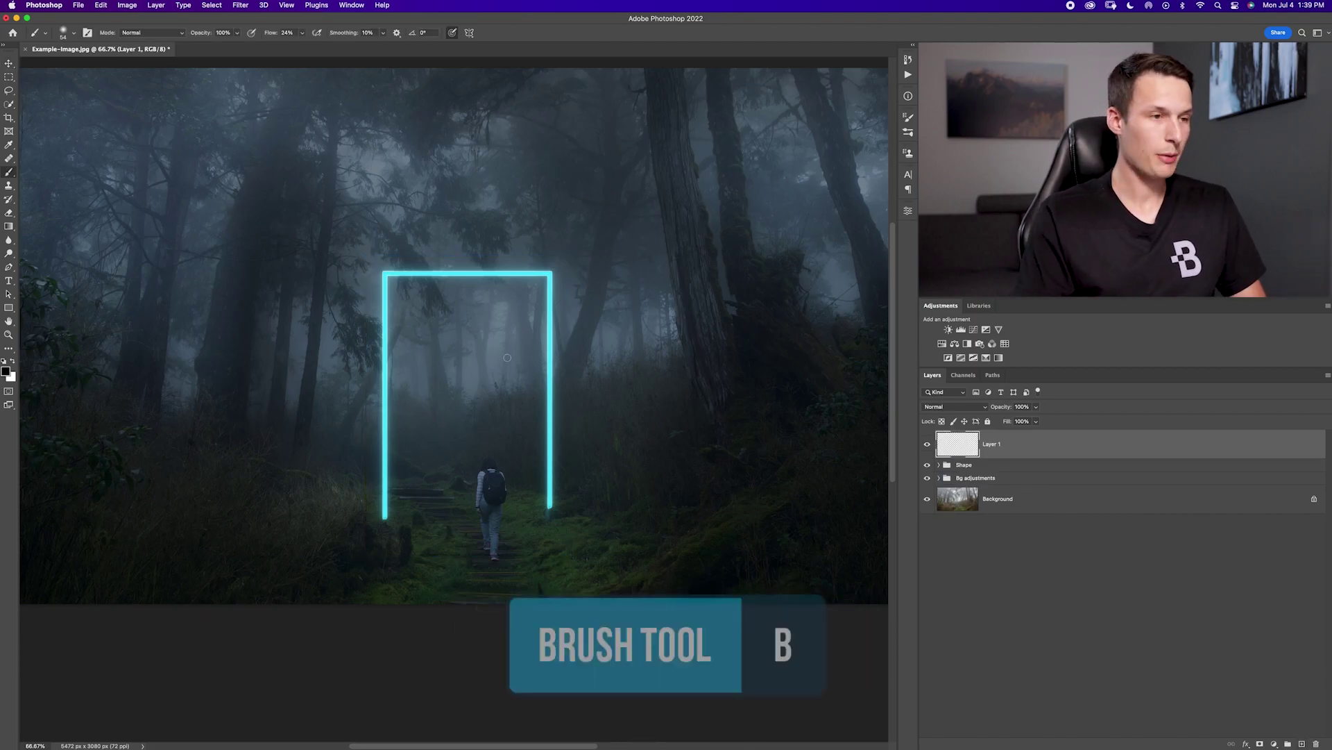
left_click(553, 336, "alt")
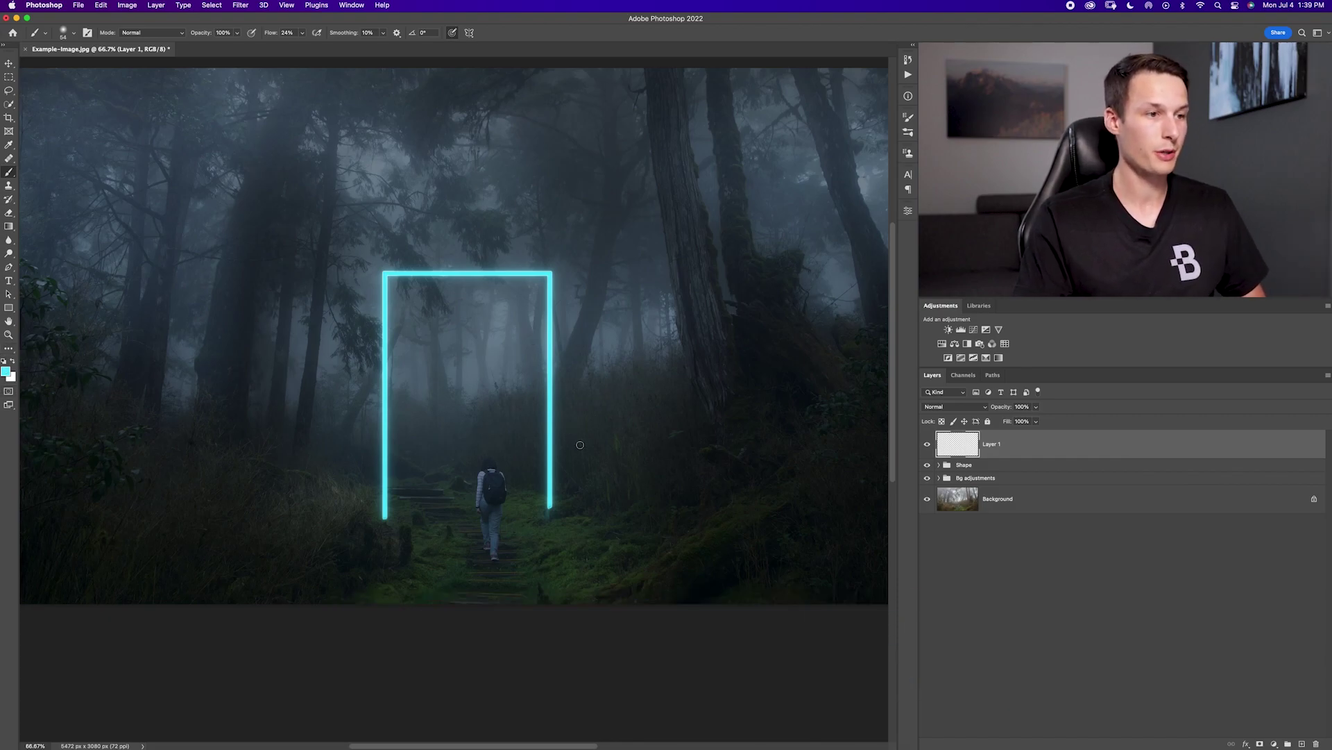
mouse_move(451, 380)
left_mouse_down()
mouse_move(579, 378)
mouse_move(553, 380)
left_mouse_up()
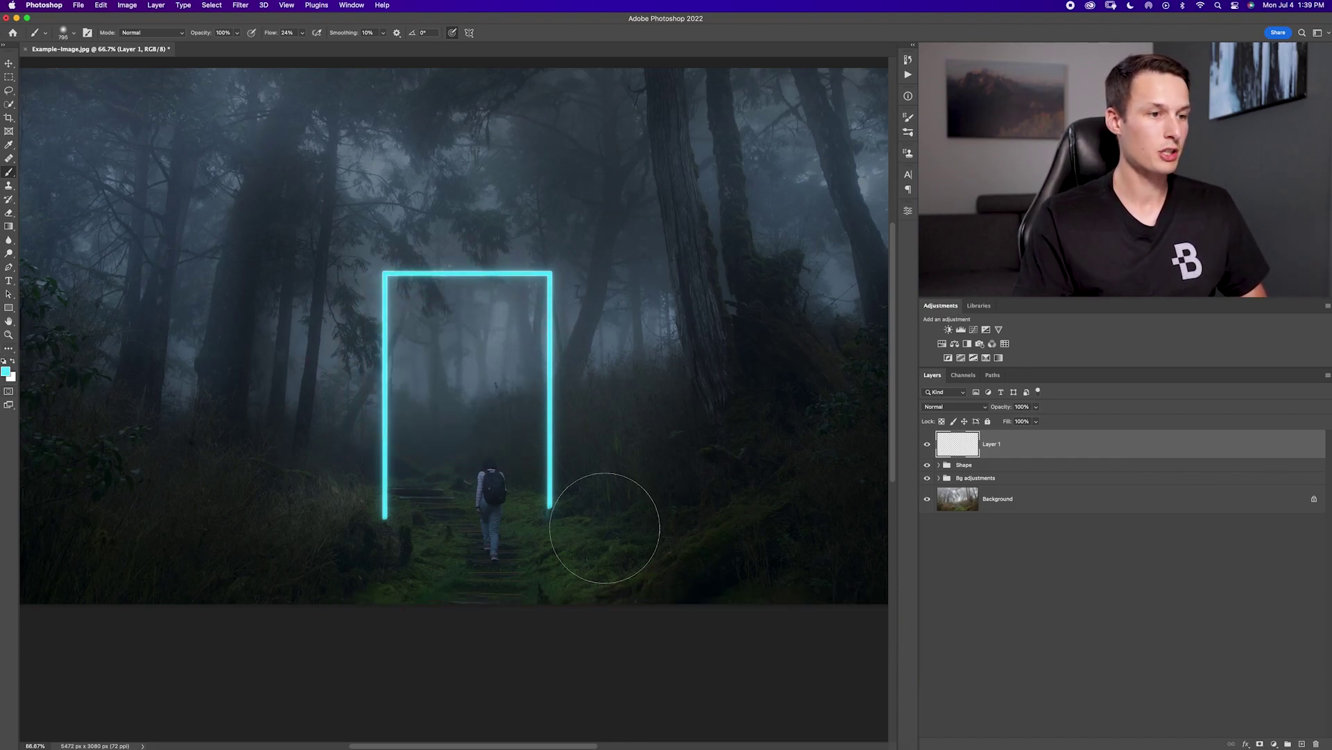
left_click_drag(545, 508, 552, 510)
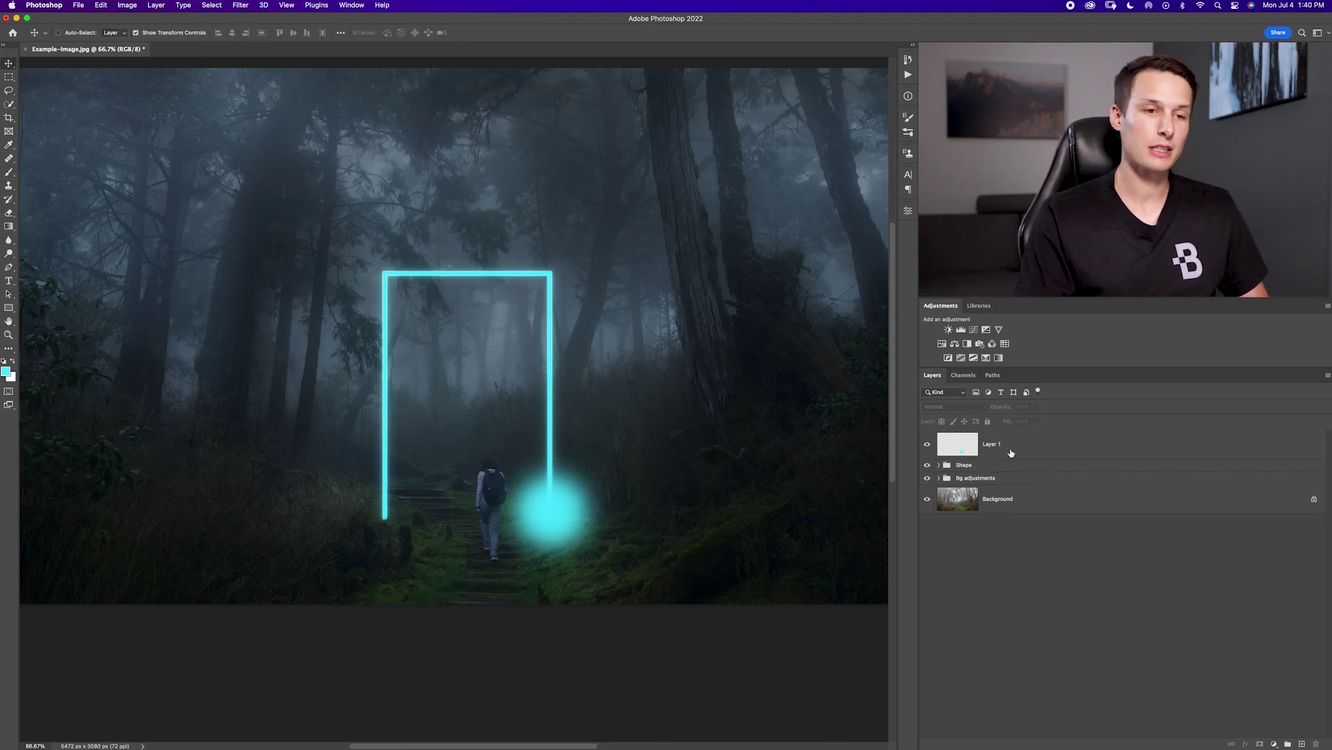
Flatten the cyan spot on Layer 1 to about 21% height and rotate it about -11° to match the ground slope.
left_click(1011, 452)
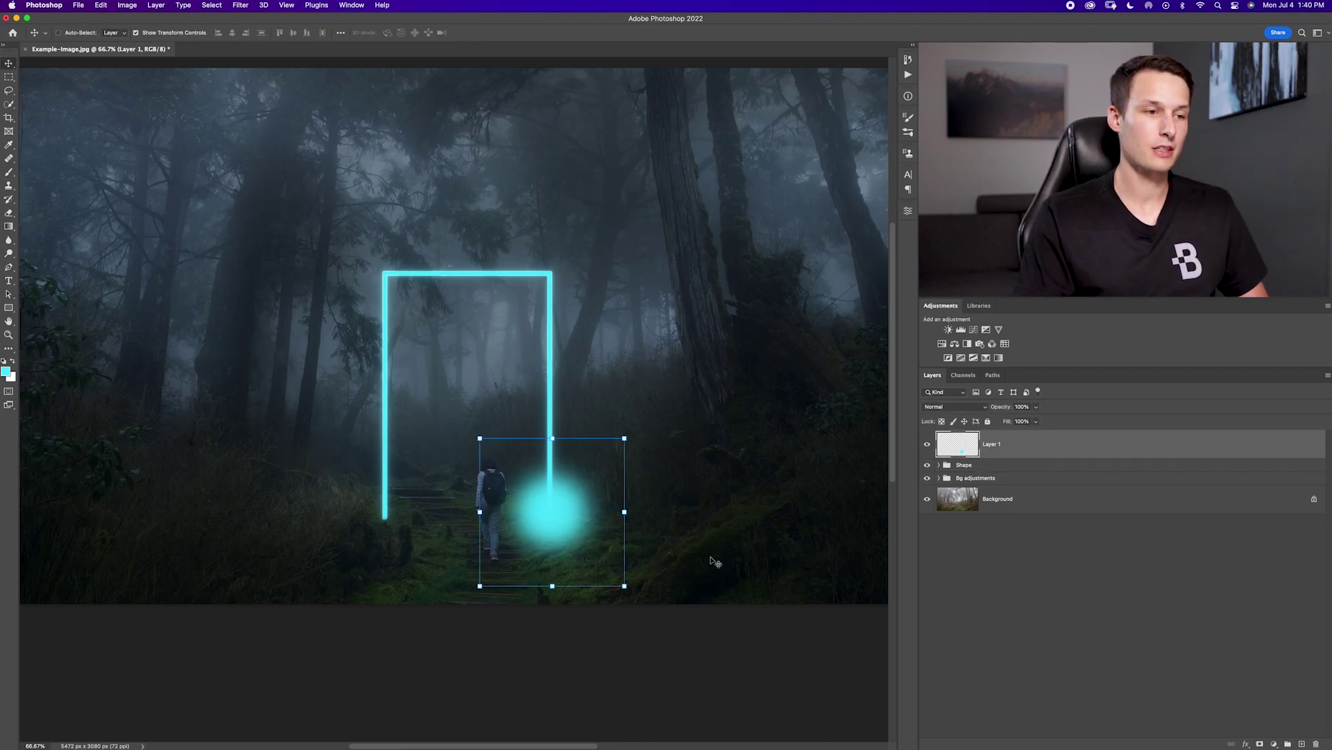
left_click_drag(552, 583, 656, 500)
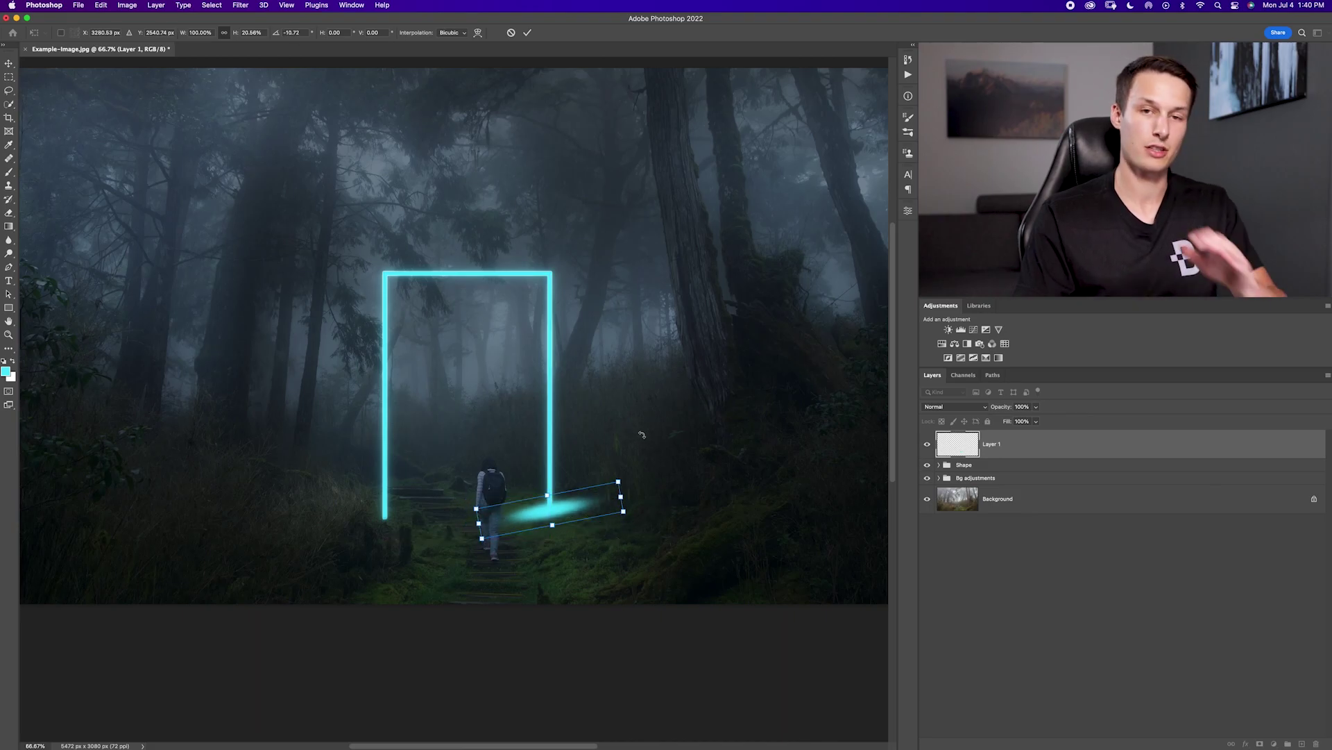
key("Return")
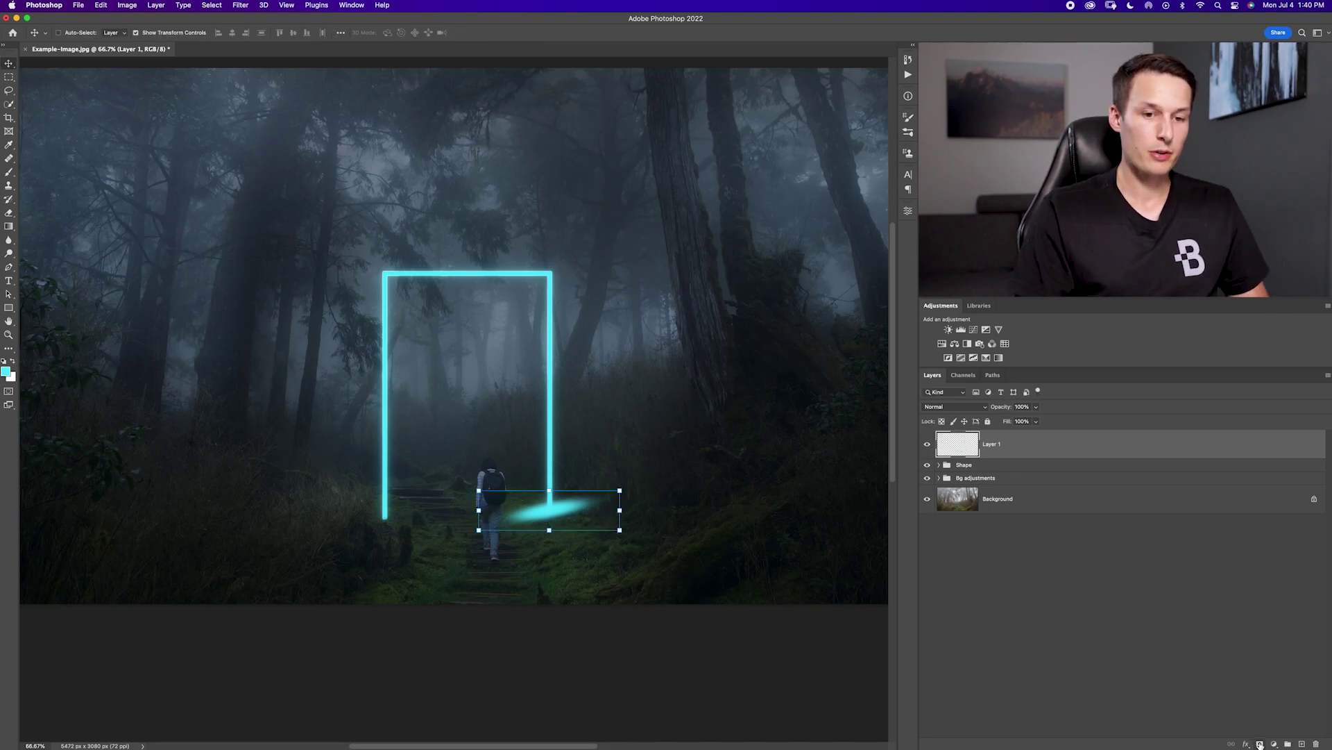
Lower the opacity of the flattened ground glow layer to 47%.
key("super+plus")
key("super+plus")
key("super+plus")
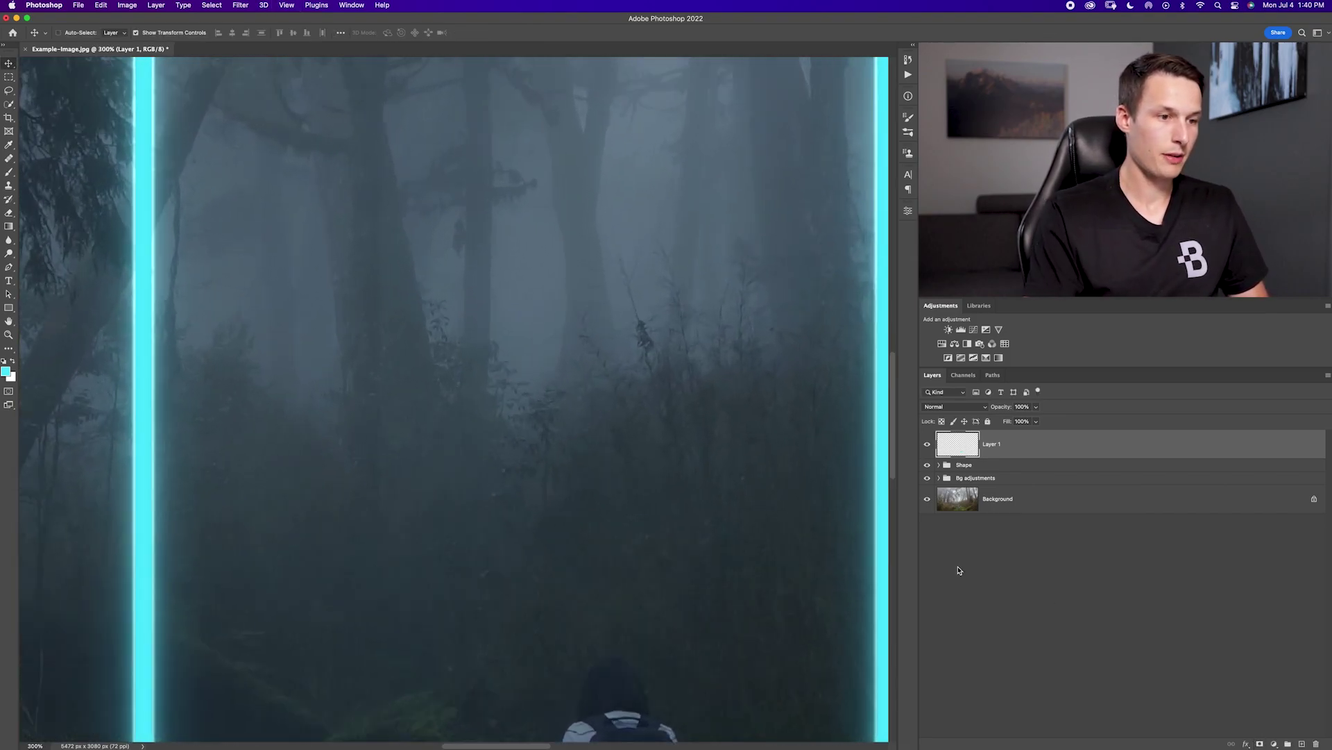
left_click_drag(850, 454, 508, 223)
left_click(1038, 406)
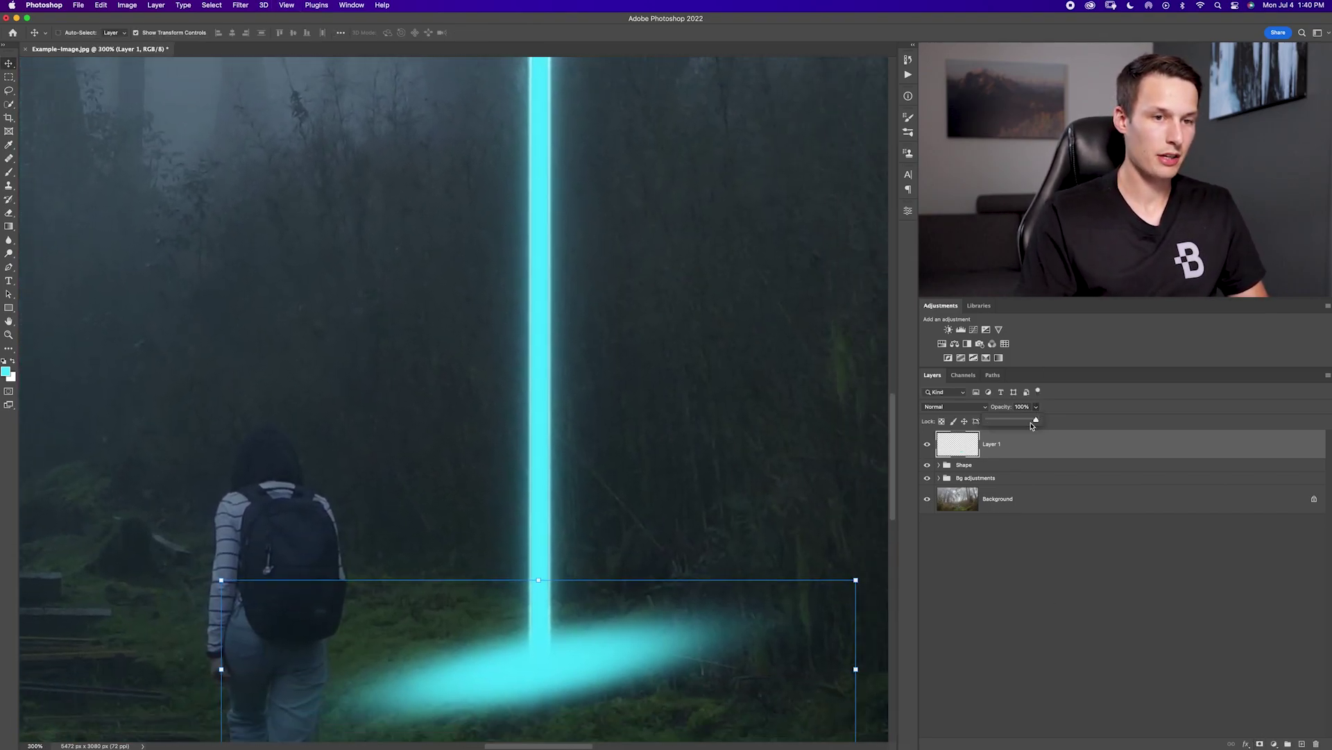
left_click_drag(1015, 423, 1010, 422)
scroll(545, 505, "down", 3)
scroll(545, 504, "right", 1)
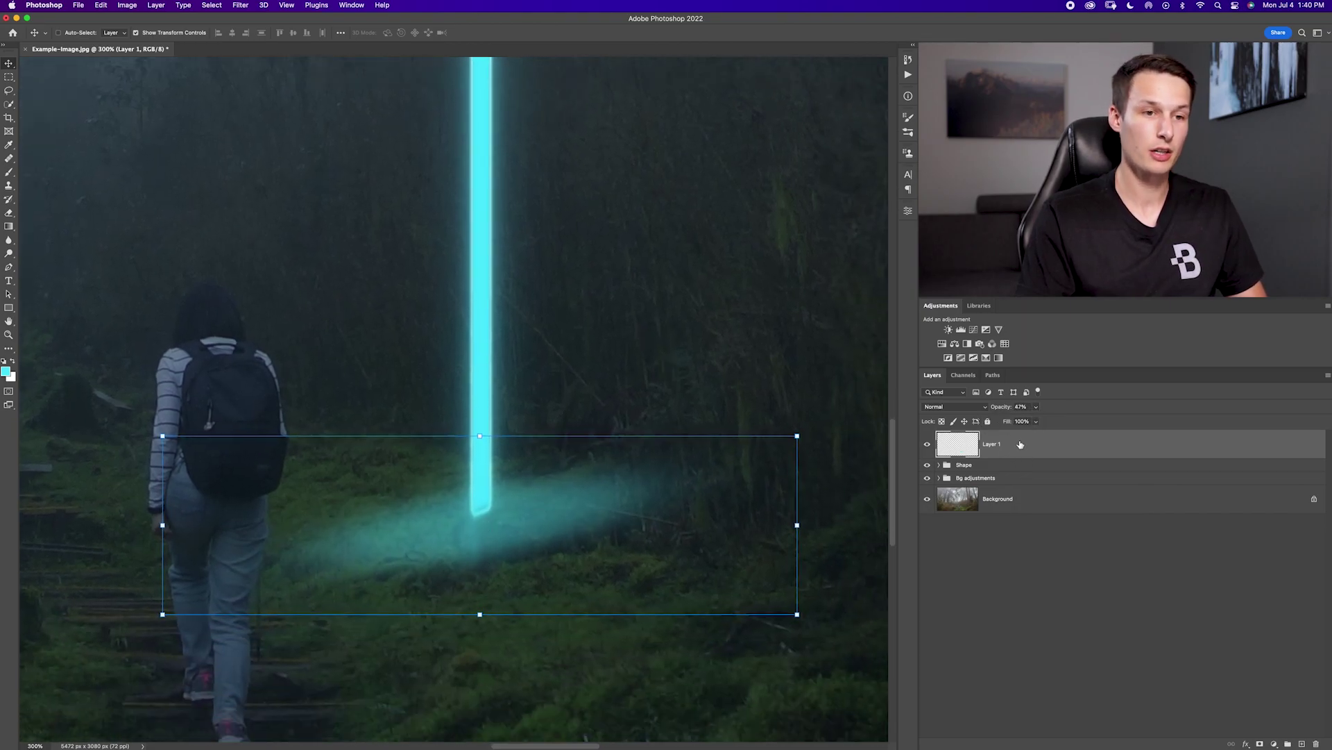
Add a layer mask to Layer 1 and paint black to hide the glow over the mound below the right post.
left_click(1261, 743)
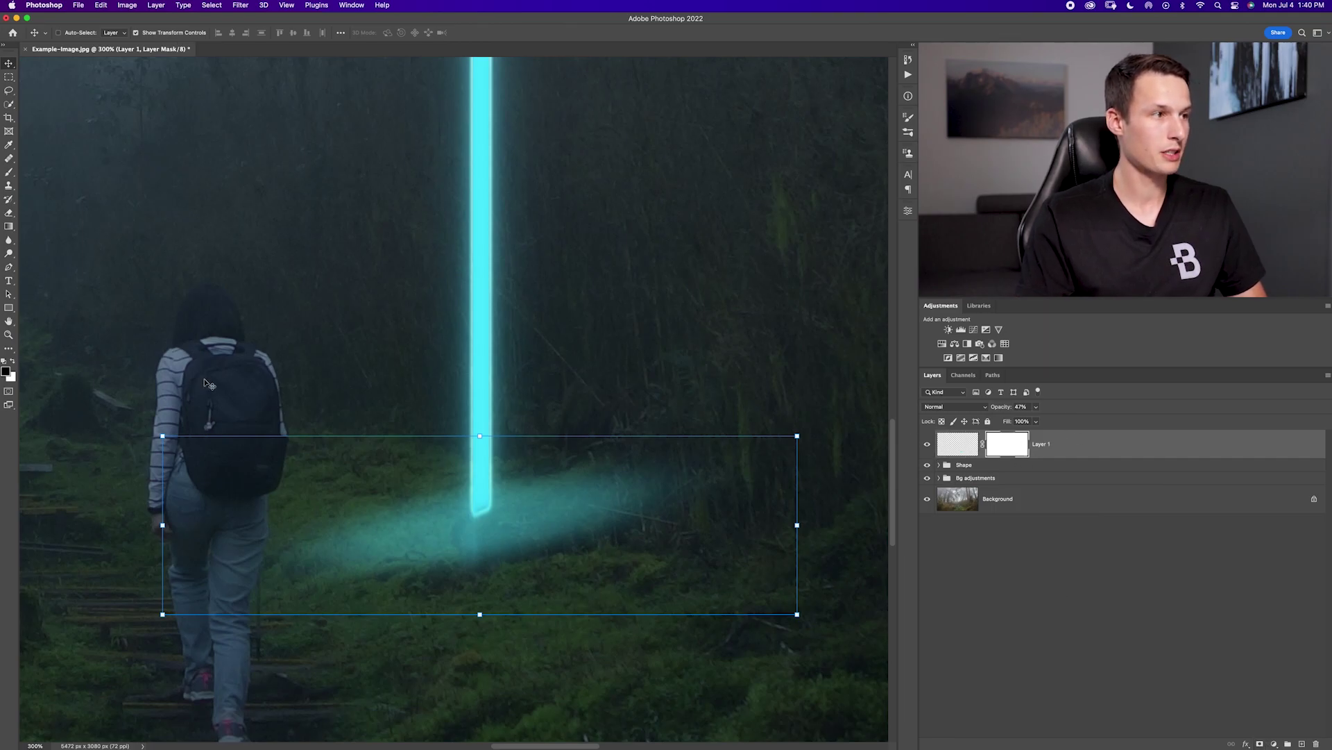
key("b")
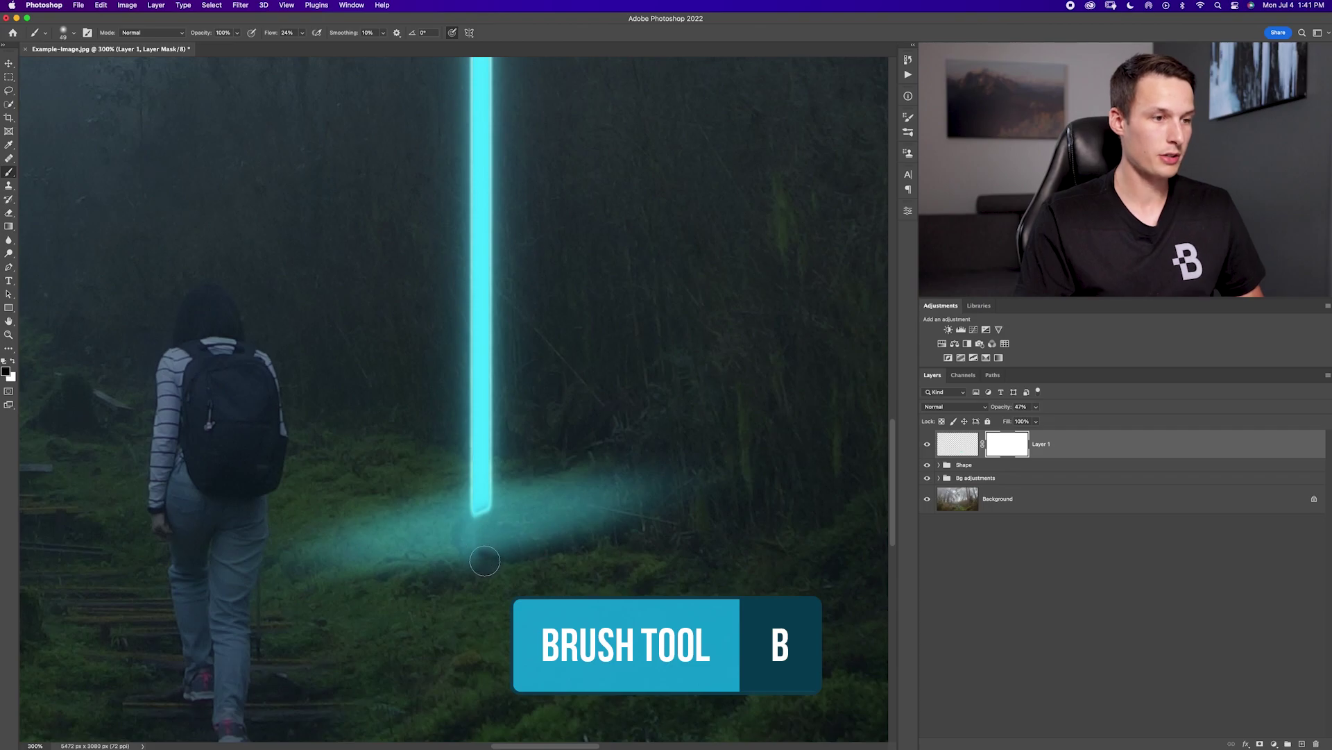
mouse_move(484, 561)
left_mouse_down()
mouse_move(623, 507)
mouse_move(607, 527)
mouse_move(582, 508)
mouse_move(534, 512)
mouse_move(558, 504)
mouse_move(482, 522)
mouse_move(545, 505)
mouse_move(519, 537)
mouse_move(476, 533)
left_mouse_up()
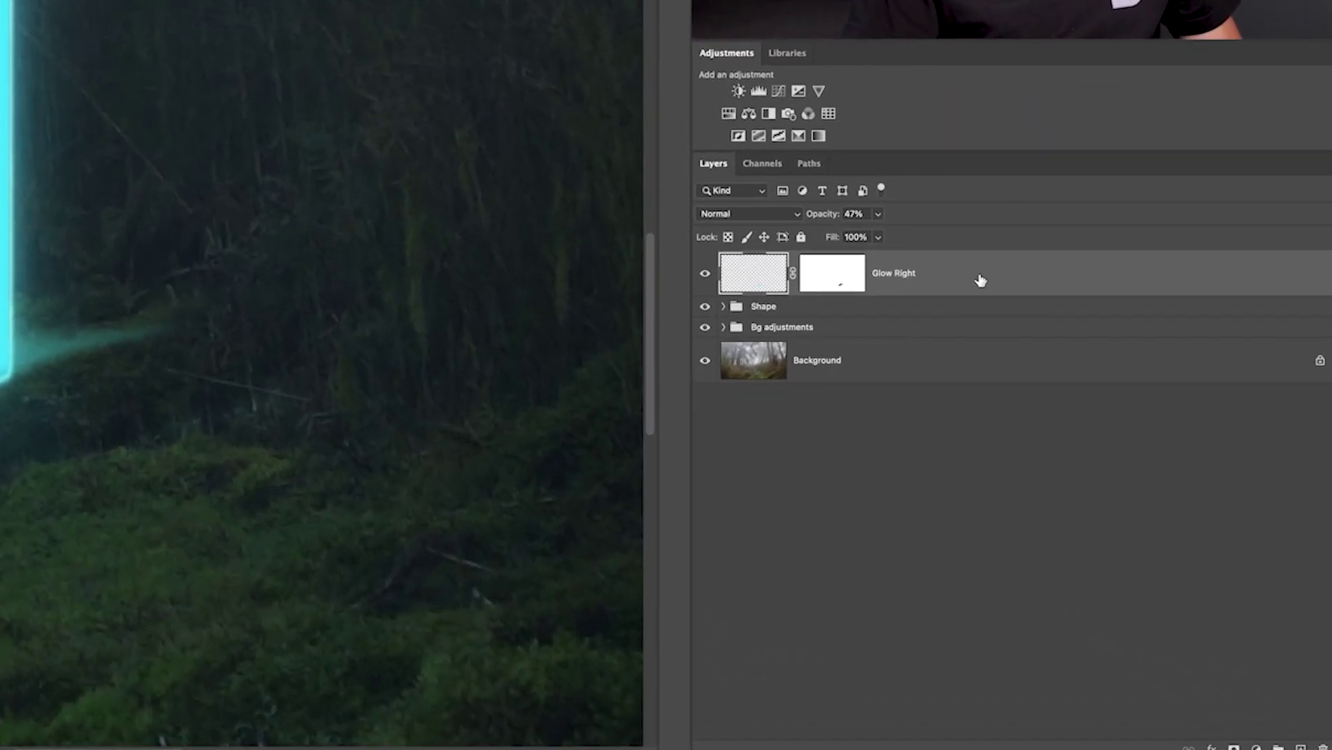
Split the Blend If shadow slider of the underlying layer to 0 / 62 for the Glow Right layer and apply it.
double_click(1007, 284)
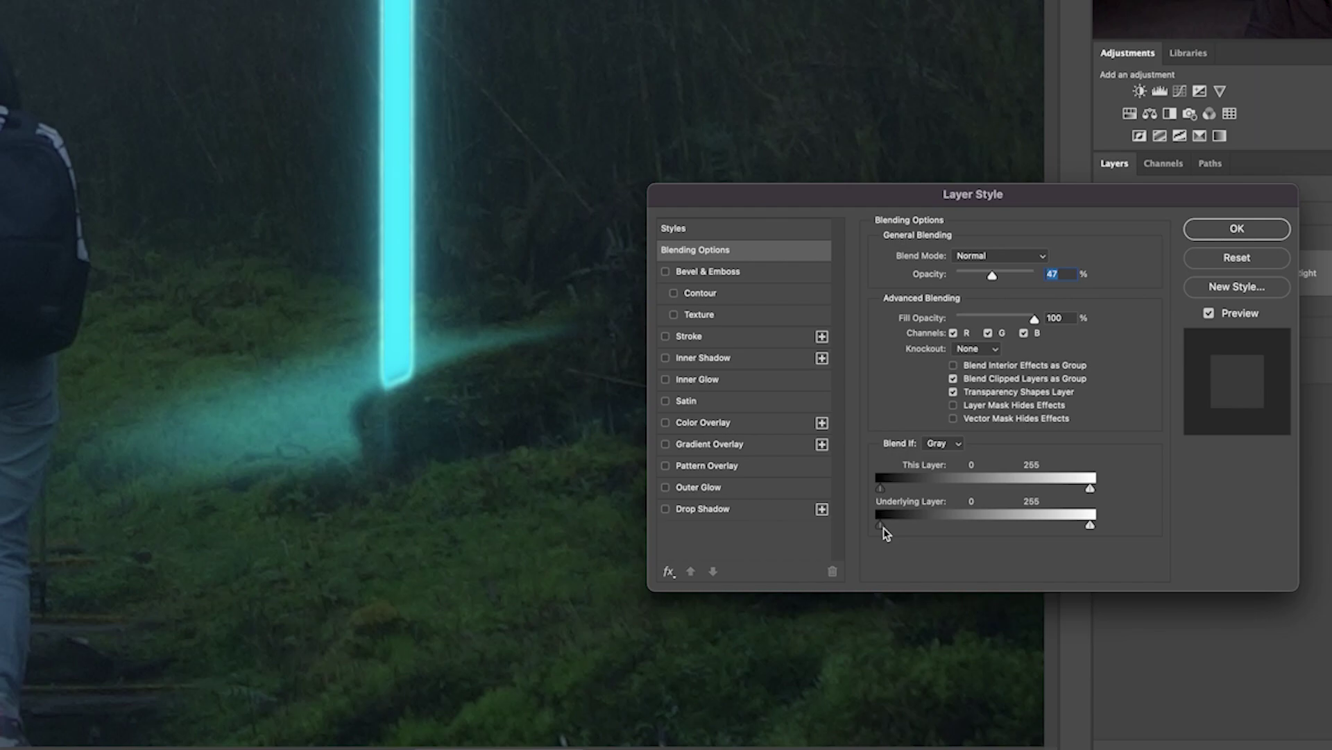
left_click_drag(884, 529, 928, 523)
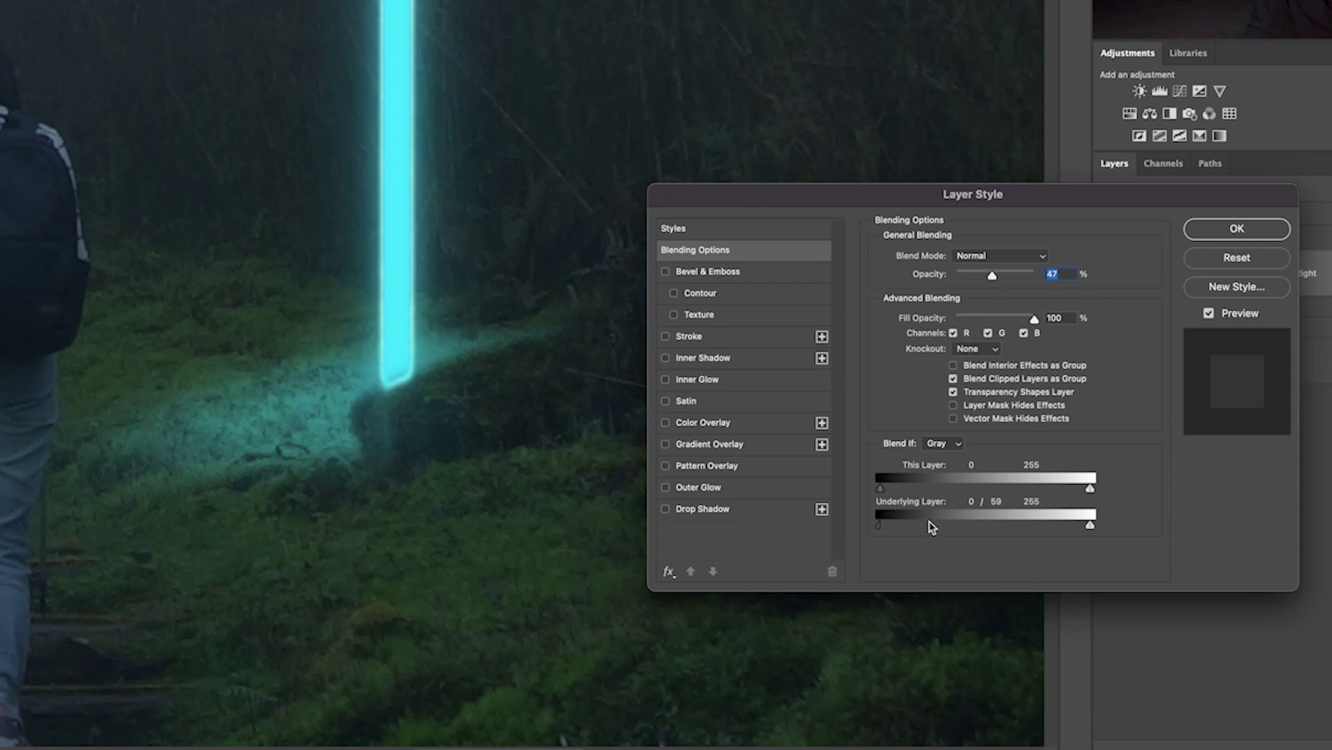
left_click_drag(930, 522, 932, 522)
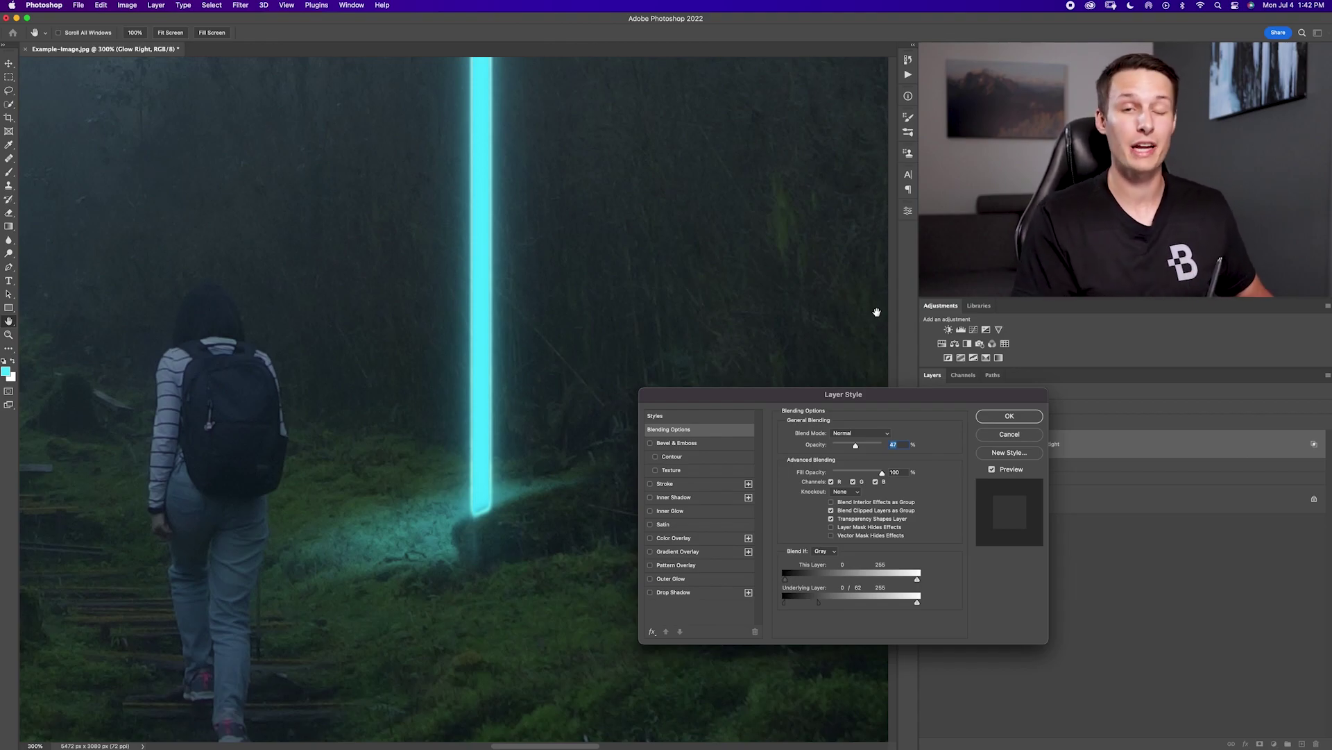
left_click(1034, 420)
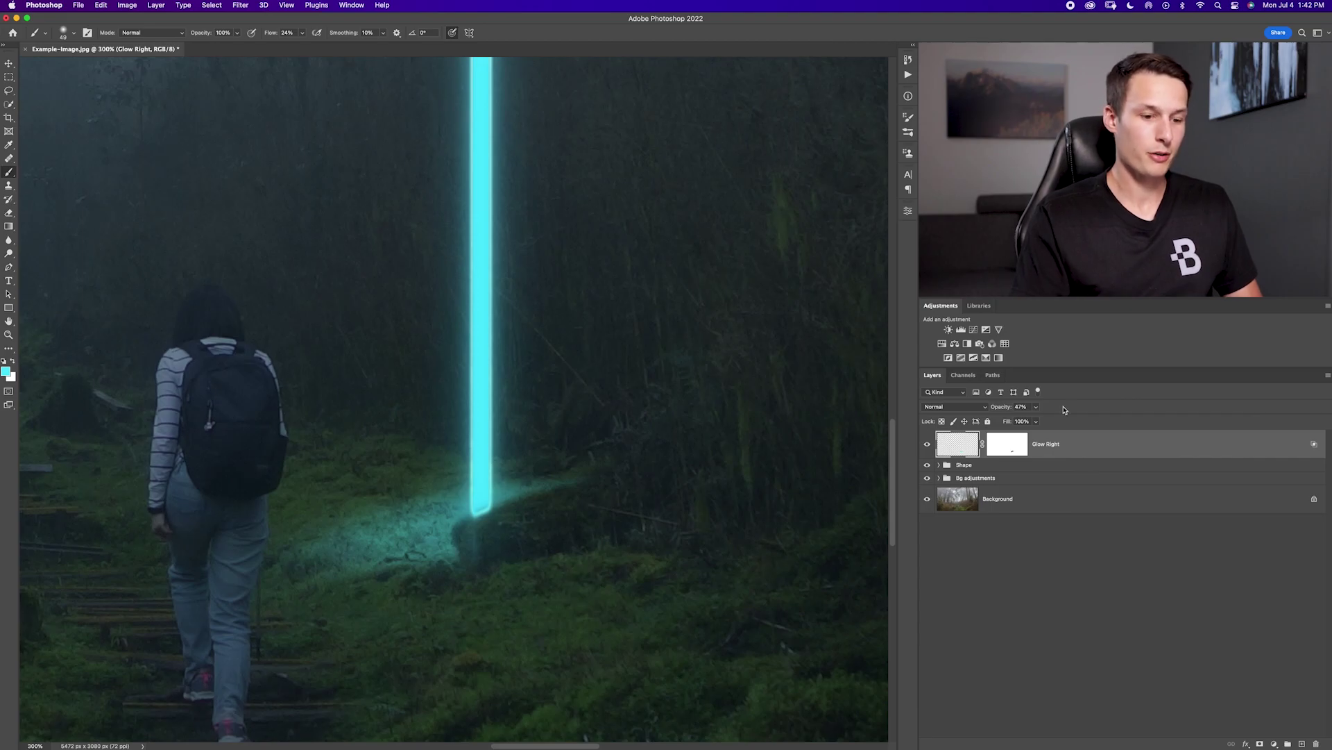
Duplicate the Glow Right layer as Glow Left and delete the copy's layer mask.
key("super+minus")
left_click_drag(455, 463, 742, 420)
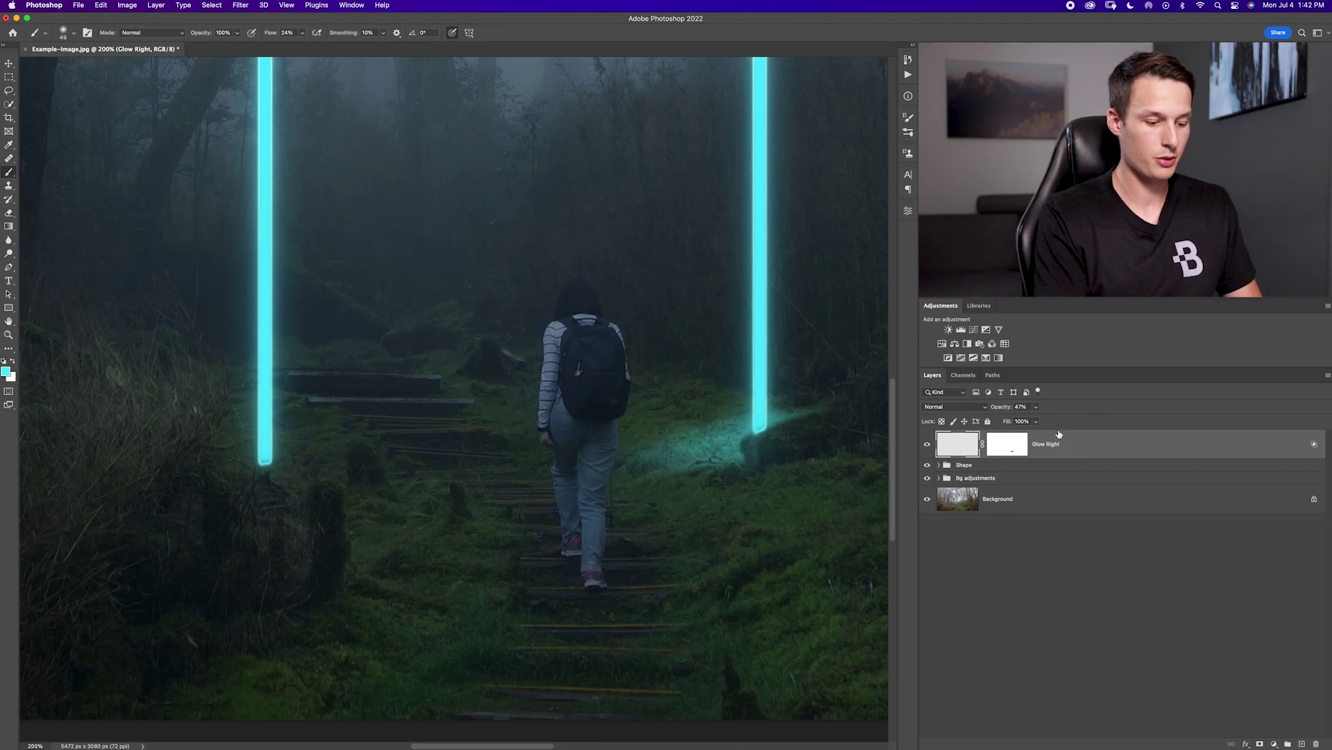
key("super+j")
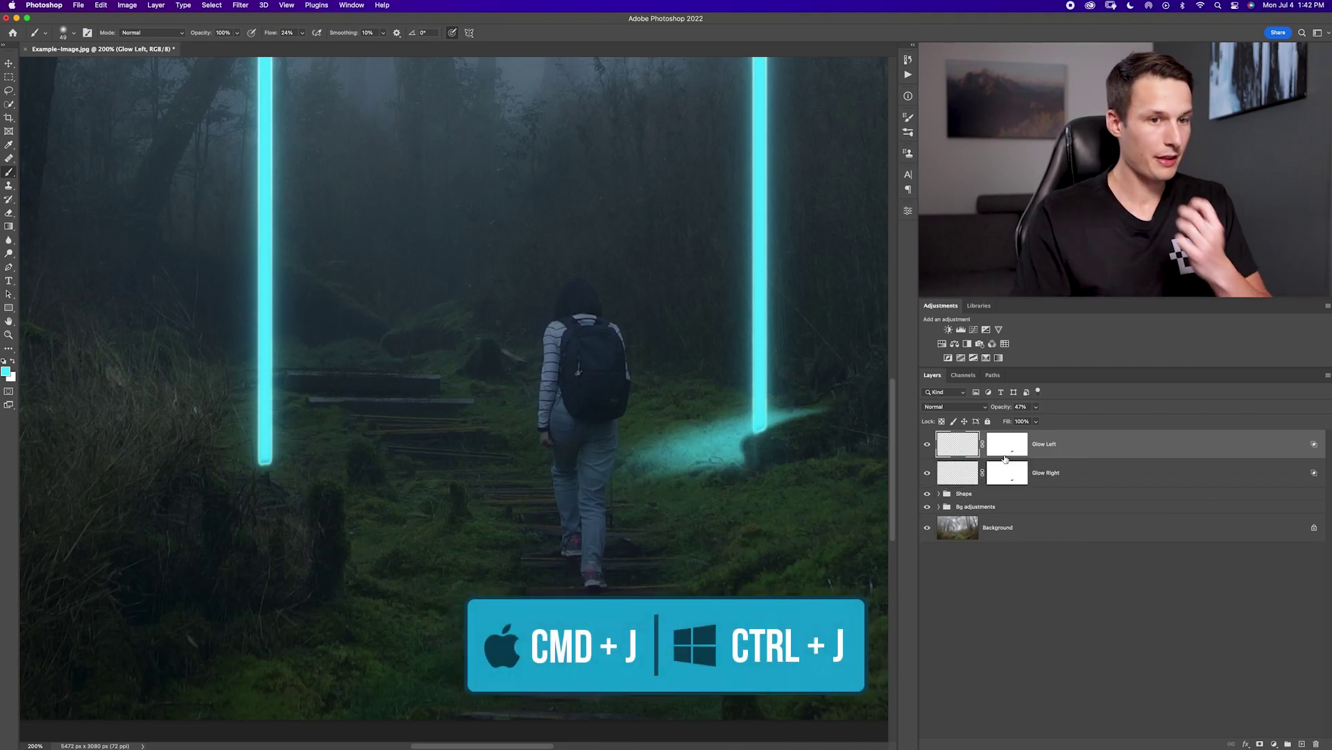
right_click(1010, 448)
left_click(1030, 467)
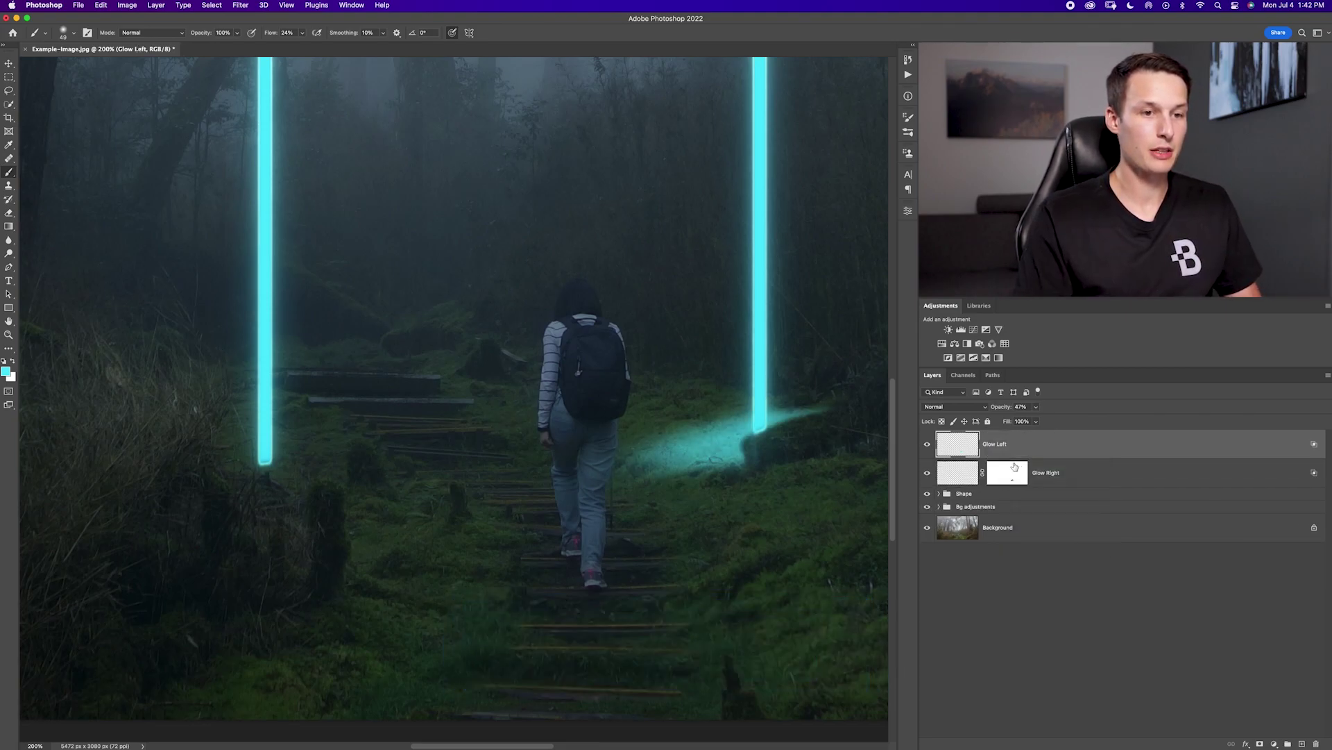
Move the Glow Left glow to the base of the left post, then rotate and narrow it to sit across the stump.
key("v")
scroll(778, 404, "up", 1)
left_click_drag(826, 472, 368, 487)
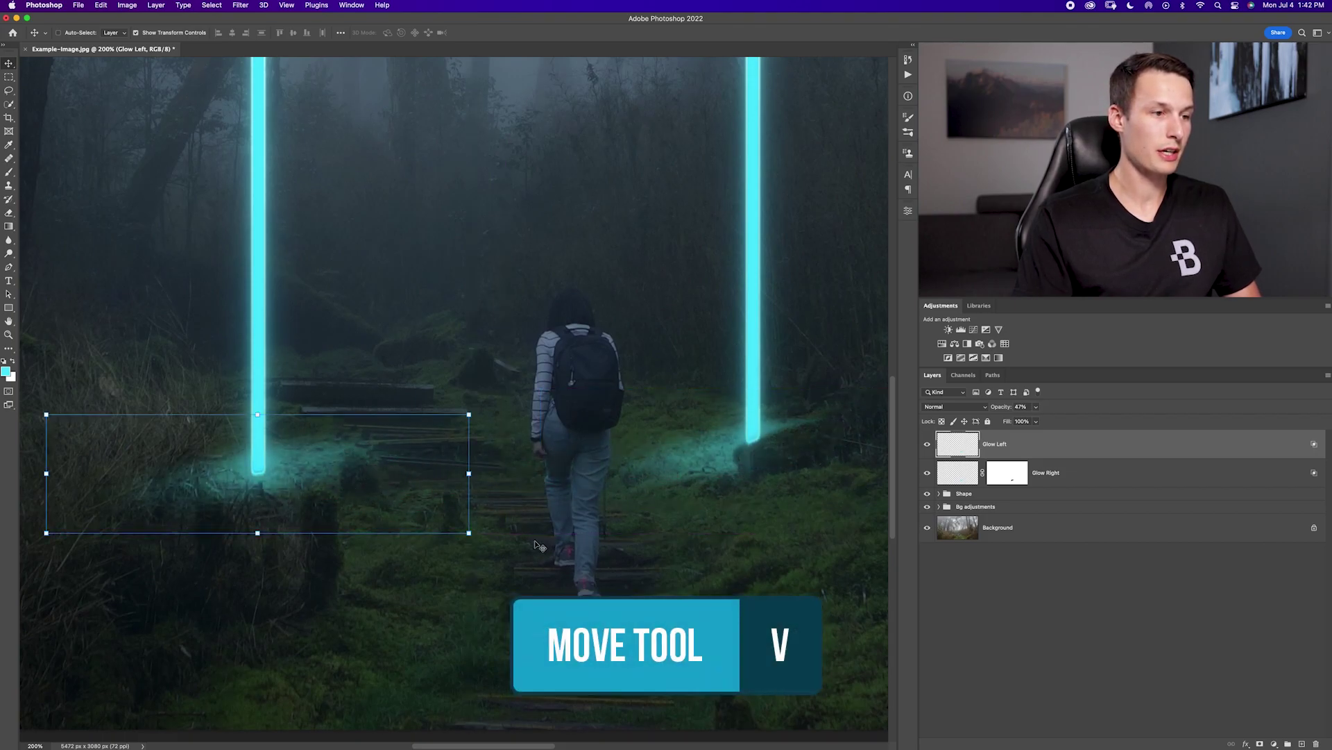
left_click_drag(474, 538, 463, 585)
left_click_drag(378, 532, 387, 537)
left_click_drag(473, 521, 414, 508)
left_click_drag(309, 496, 340, 497)
key("Return")
Fine-tune the underlying layer's Blend If shadow transition for the Glow Left layer.
double_click(1062, 446)
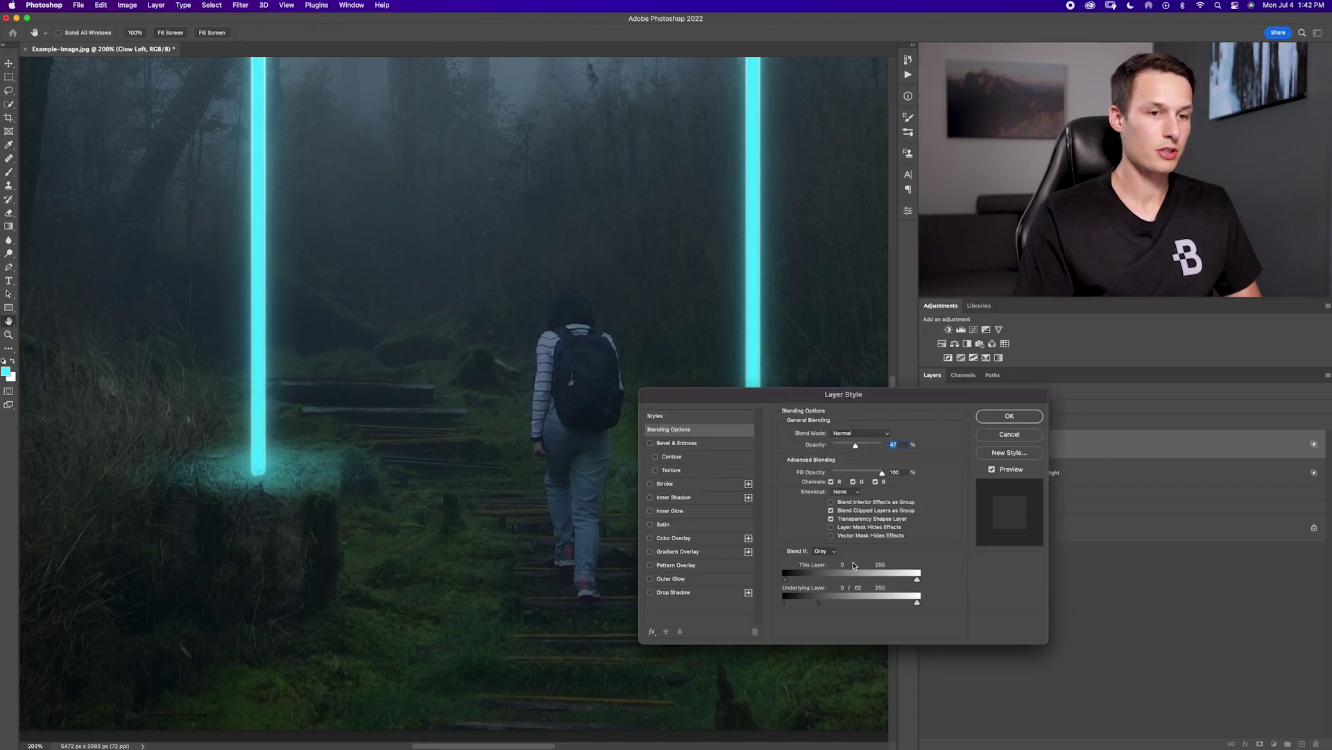
left_click_drag(827, 606, 820, 611)
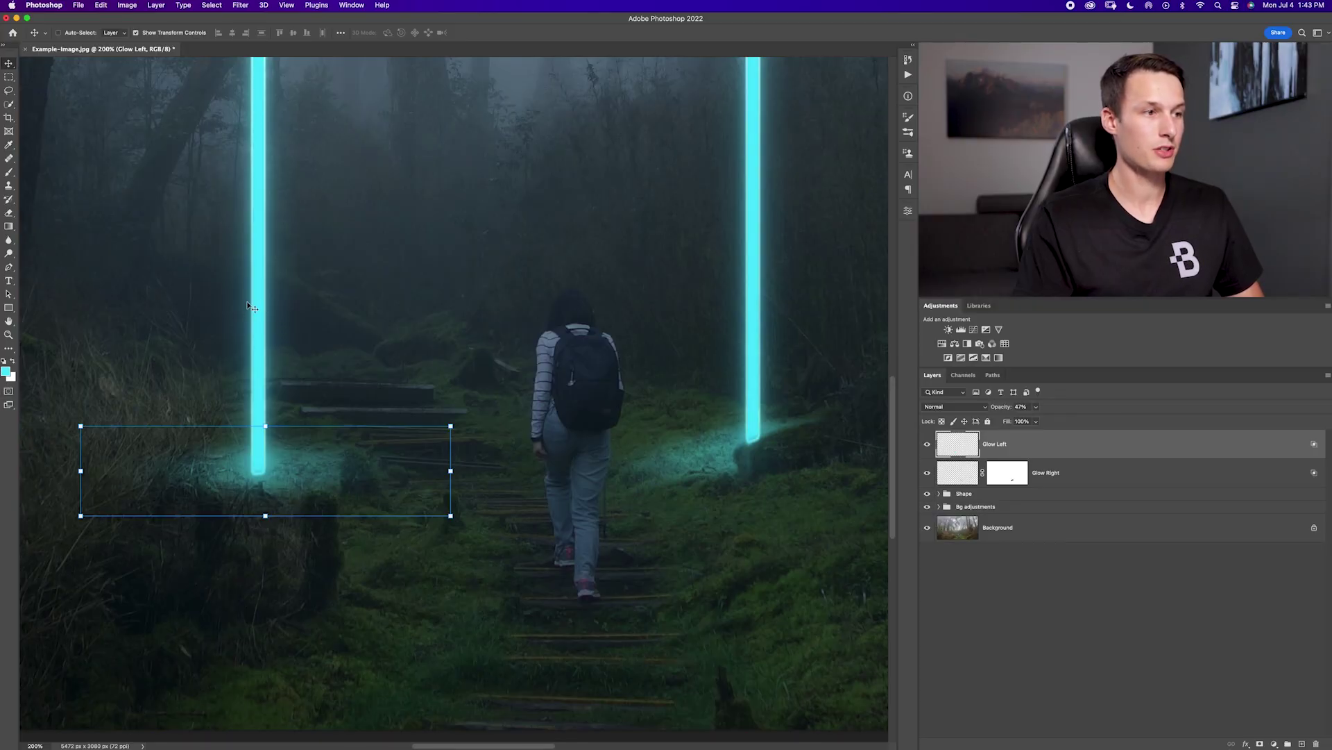
On a new layer, paint a brighter glow where the posts meet the ground and erase its spill over the mound by the right post.
left_click(1307, 737)
left_click(1302, 744)
key("b")
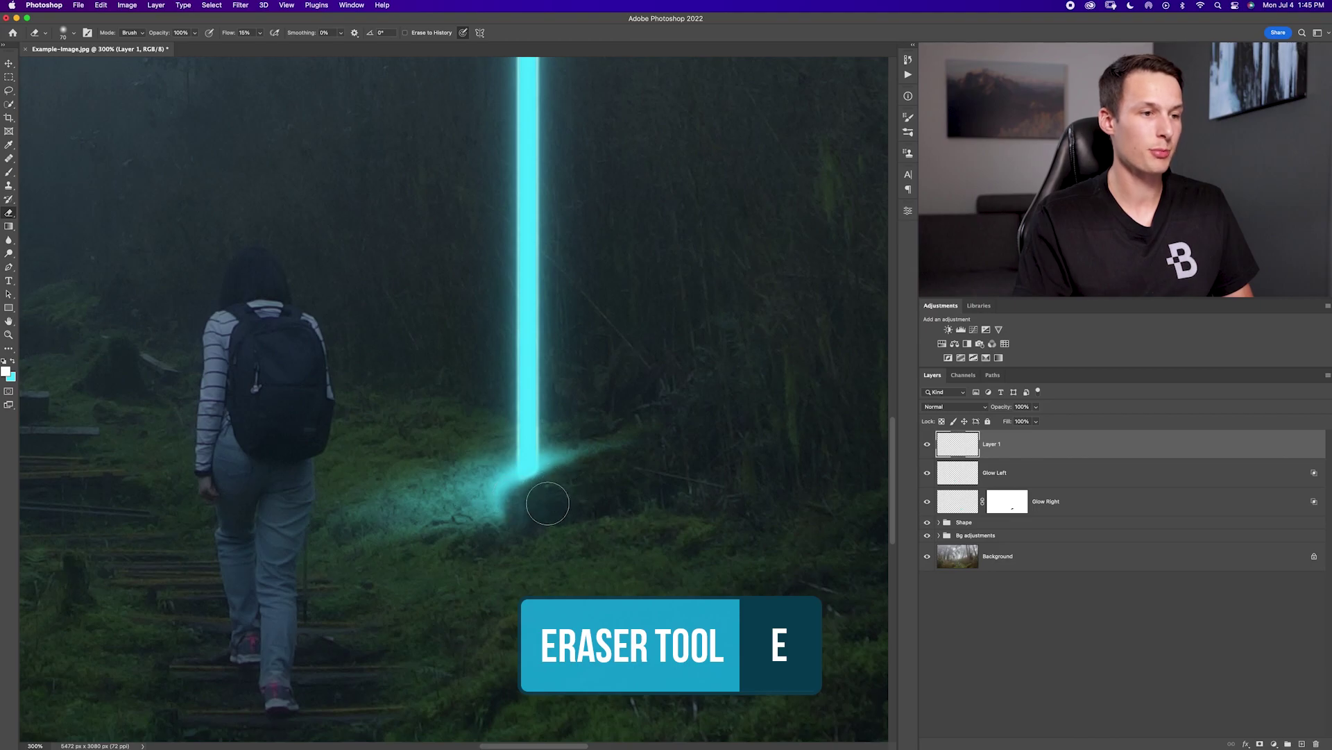
mouse_move(515, 510)
left_mouse_down()
mouse_move(529, 526)
mouse_move(522, 501)
mouse_move(568, 480)
left_mouse_up()
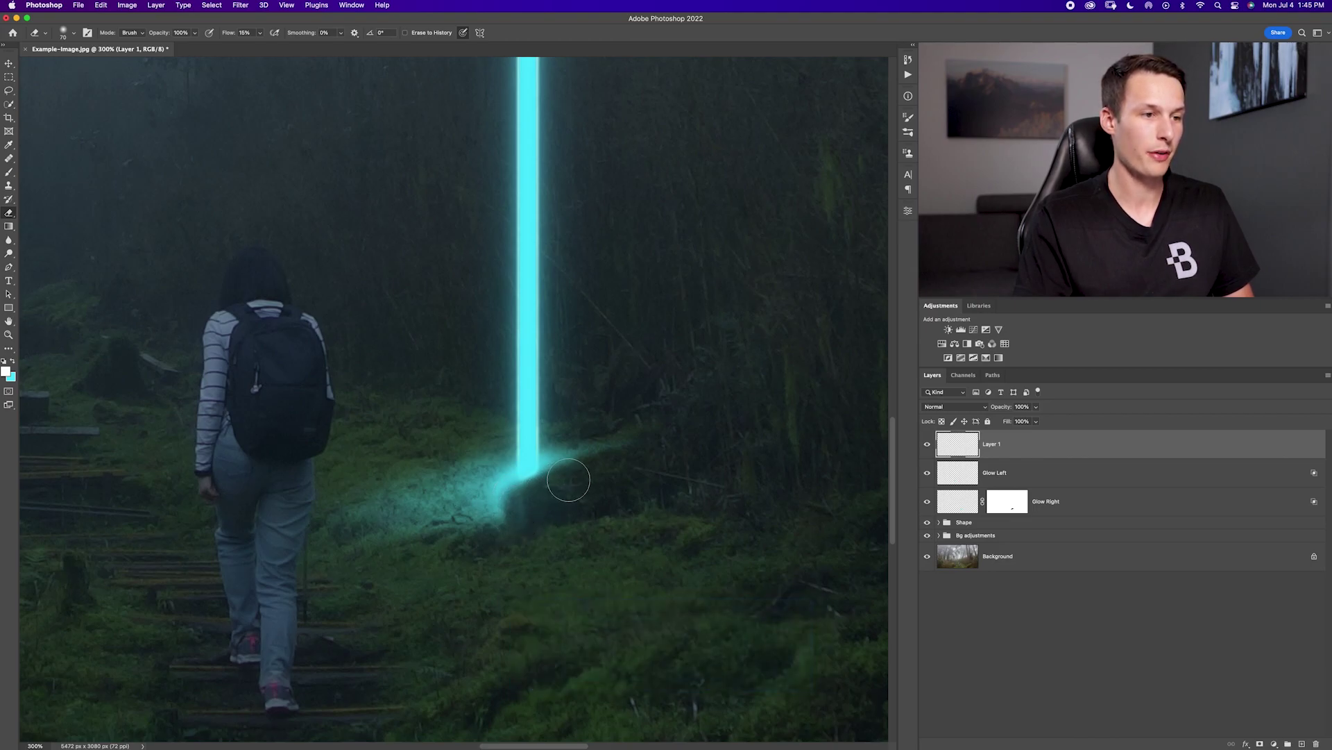
key("super+0")
left_click(927, 445)
left_click(928, 444)
left_click(927, 444)
left_click(927, 444)
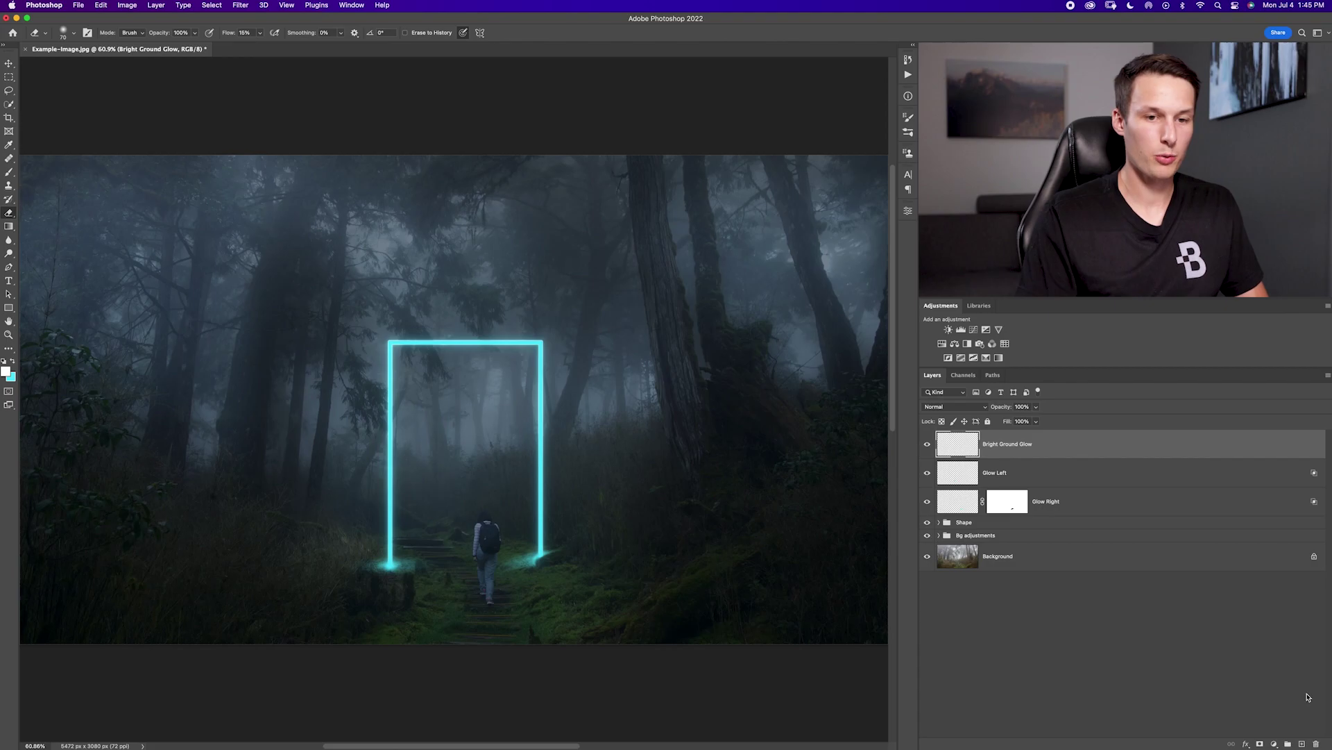
Add a new top layer in Linear Dodge (Add) mode and prepare a cyan brush at 20% opacity.
left_click(1301, 744)
key("x")
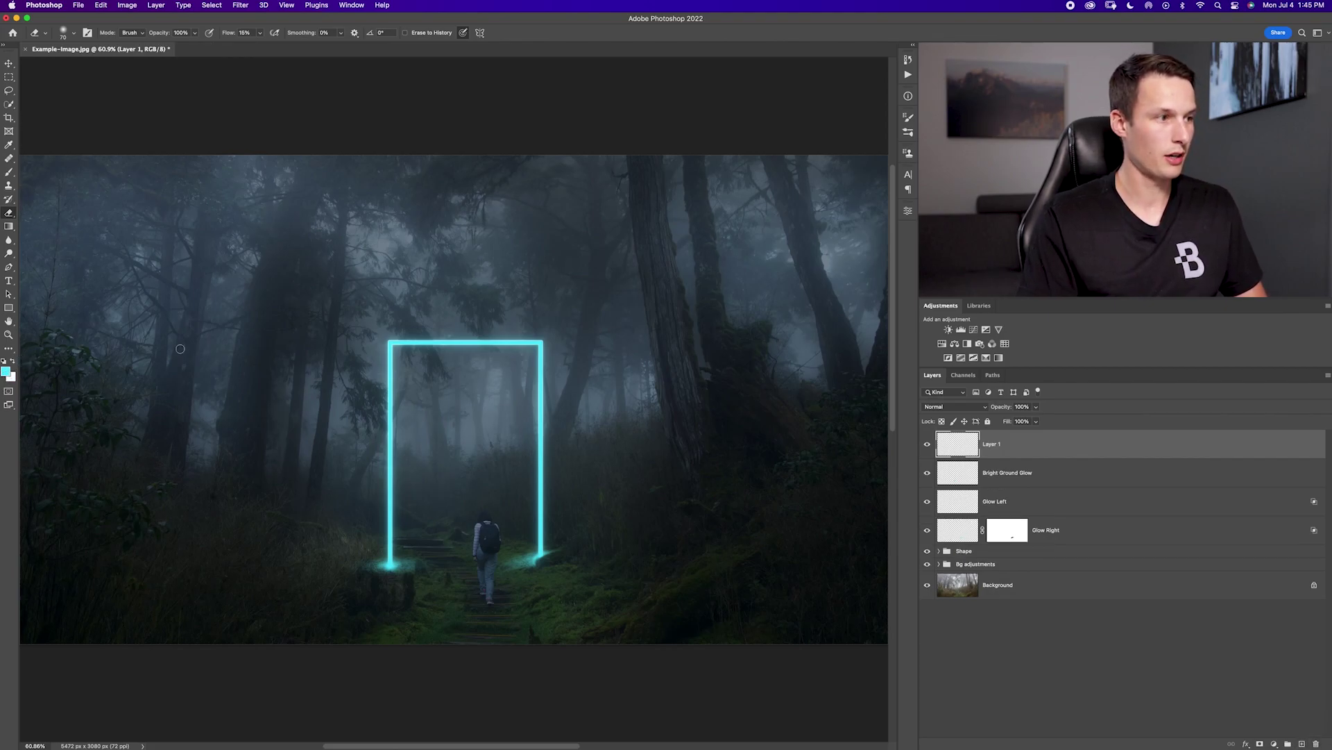
key("b")
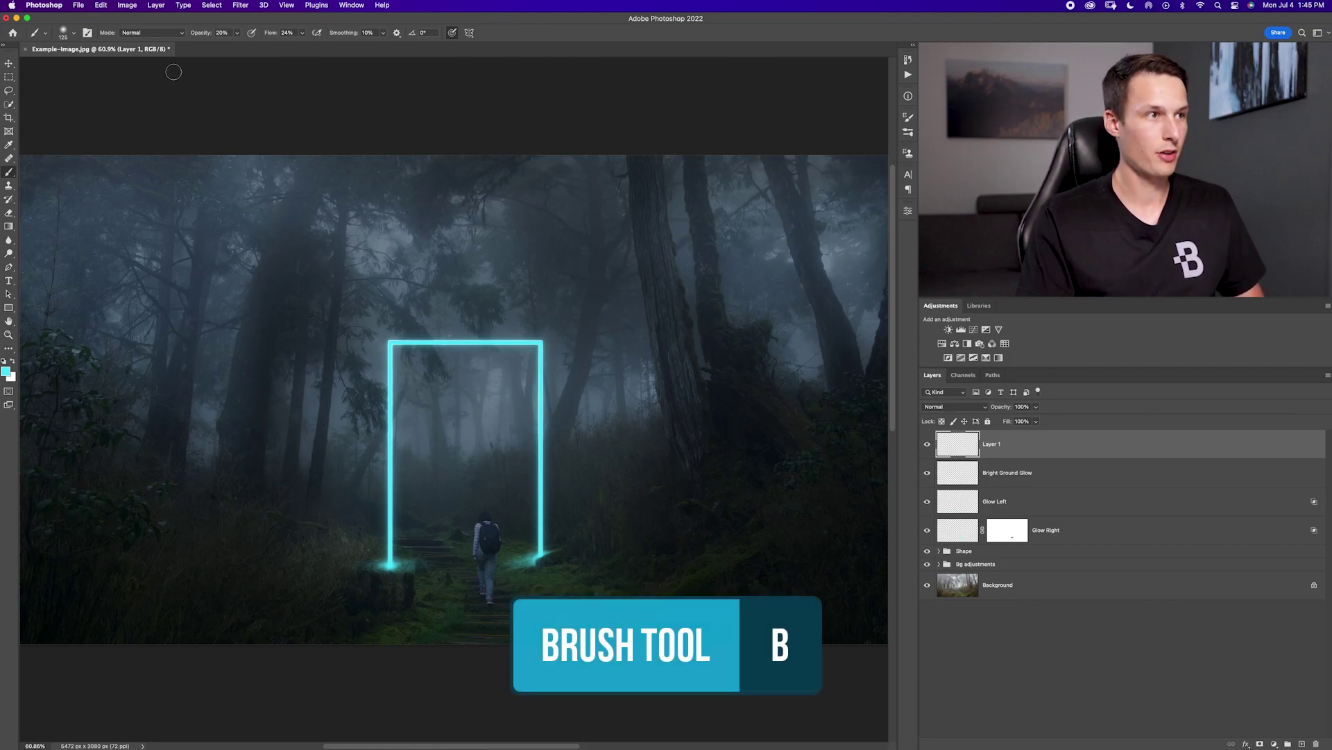
left_click(956, 408)
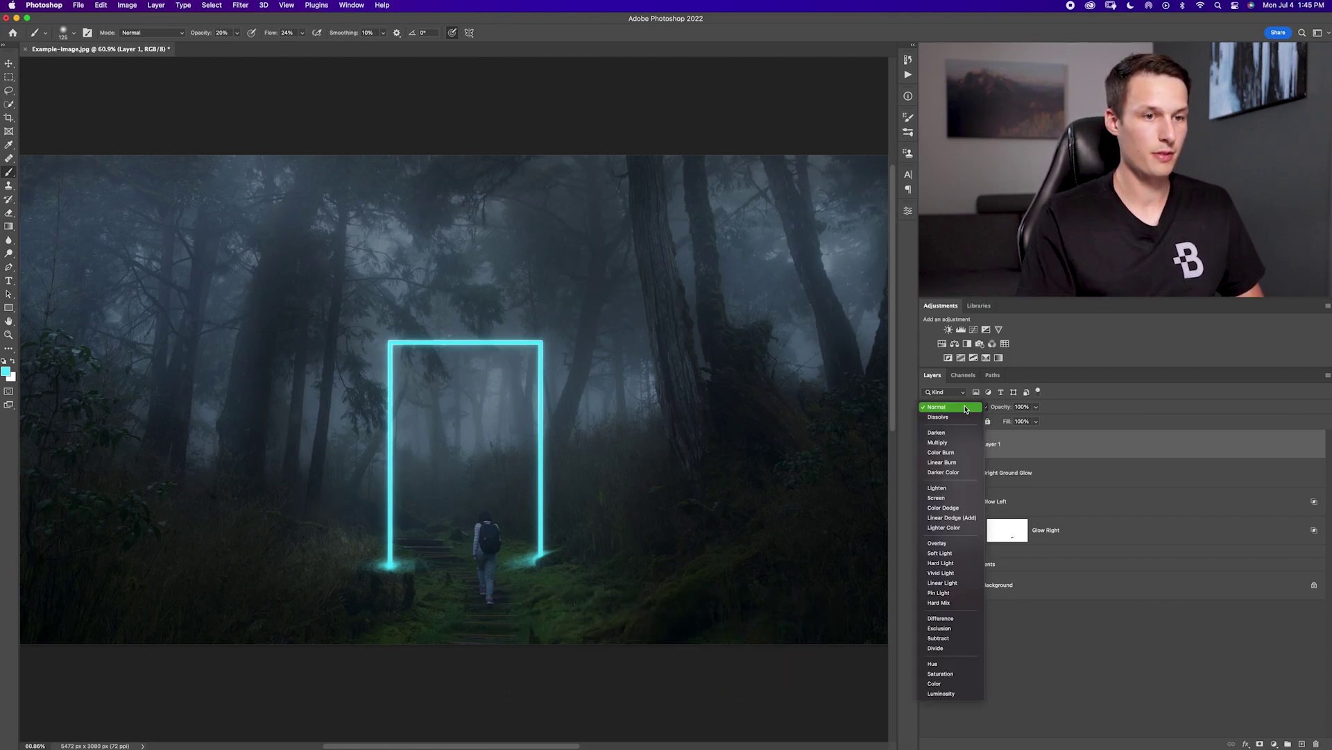
left_click(925, 519)
Paint a soft cyan haze along the frame's posts and top bar with a large brush, reducing the brush opacity to 10%.
left_click_drag(379, 477, 452, 480)
mouse_move(388, 548)
left_mouse_down()
mouse_move(391, 365)
mouse_move(430, 341)
mouse_move(410, 343)
left_mouse_up()
left_click_drag(447, 341, 541, 358)
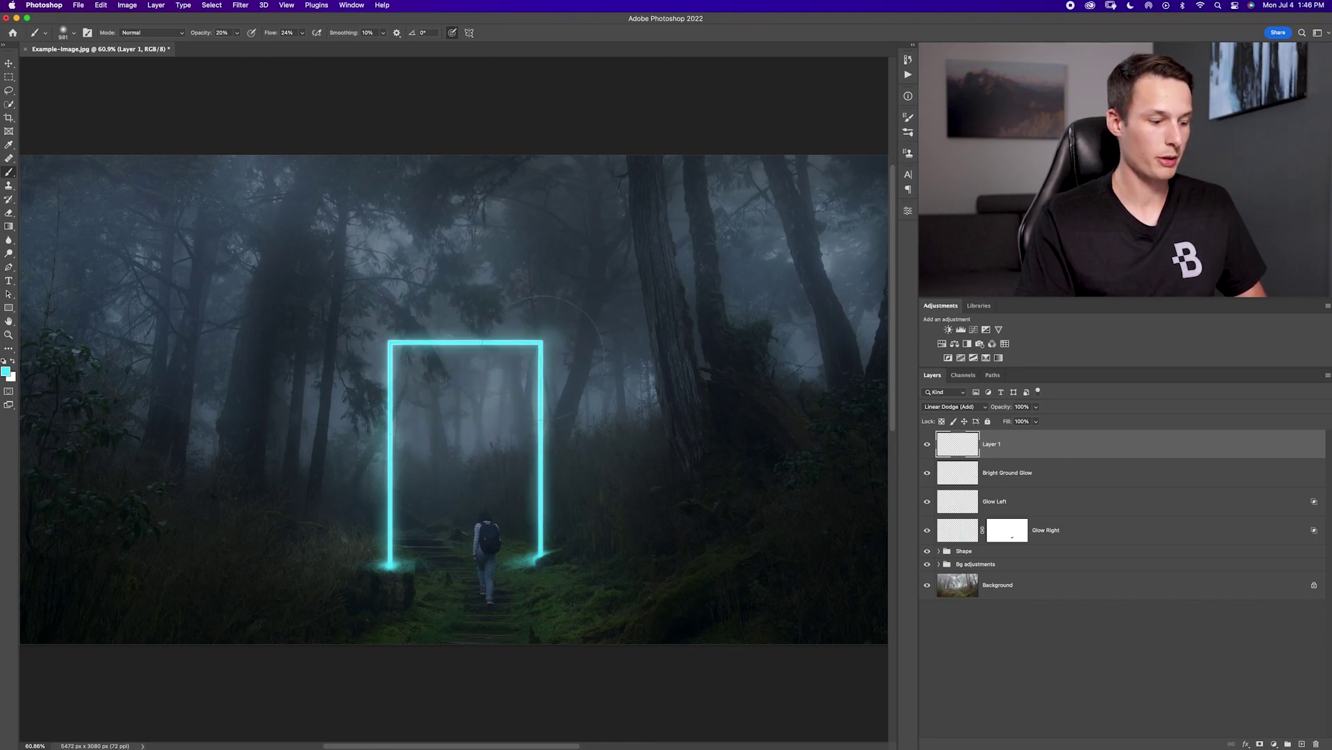
key("1")
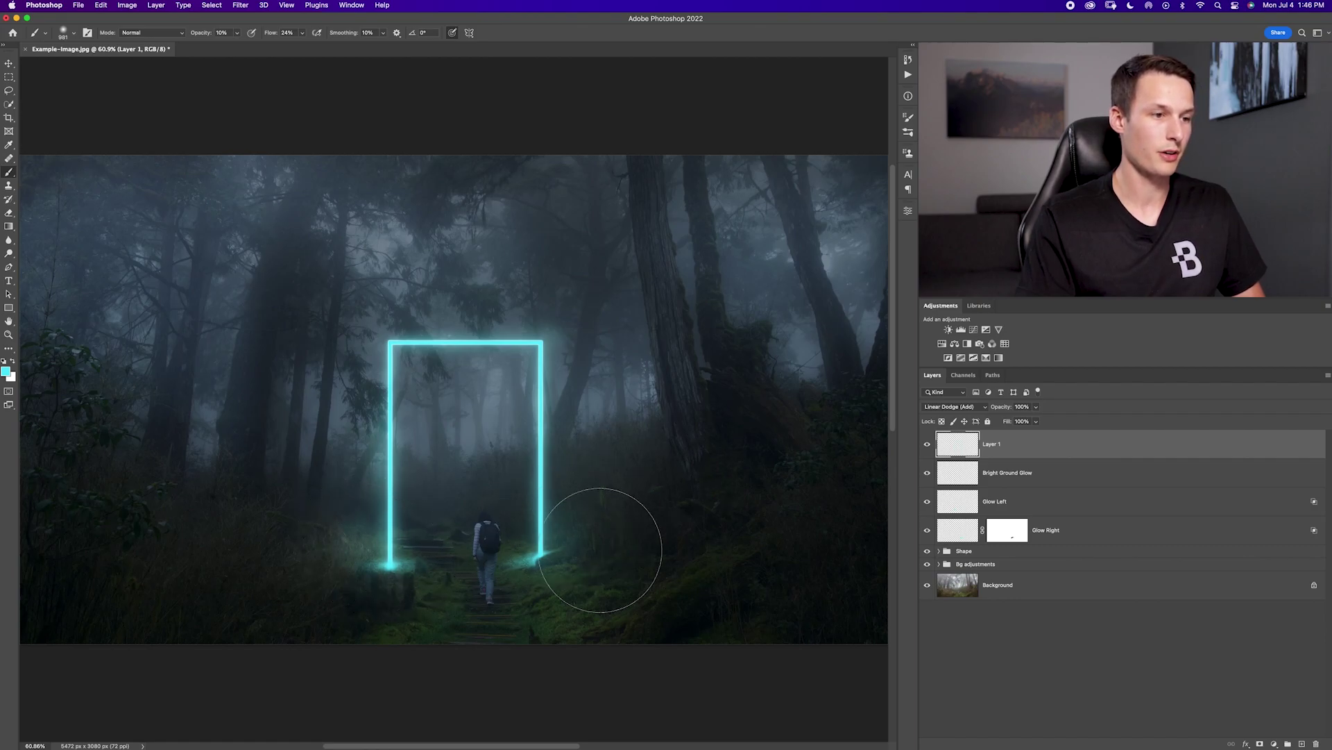
Group Layer 1, Bright Ground Glow, Glow Left and Glow Right, and name the group Shape Glow.
left_click(1022, 530, "shift")
key("super+g")
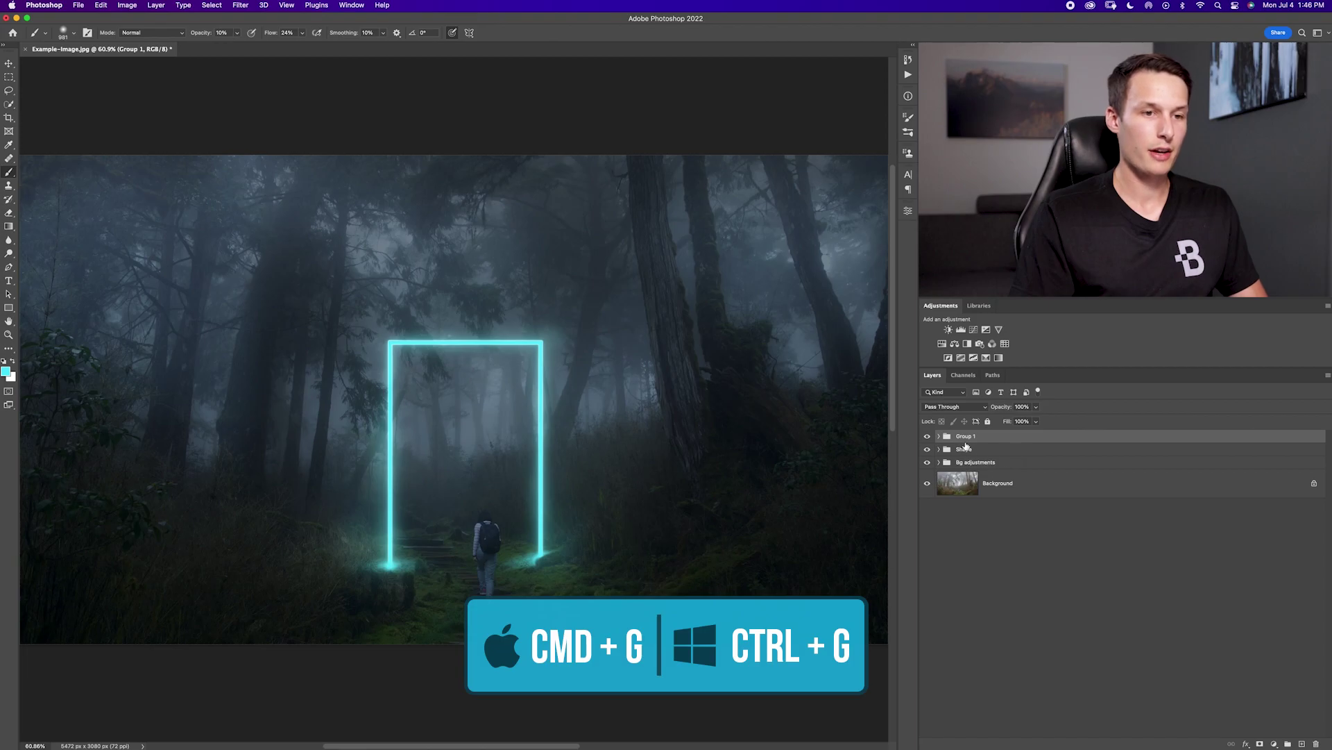
type("Shape Glow")
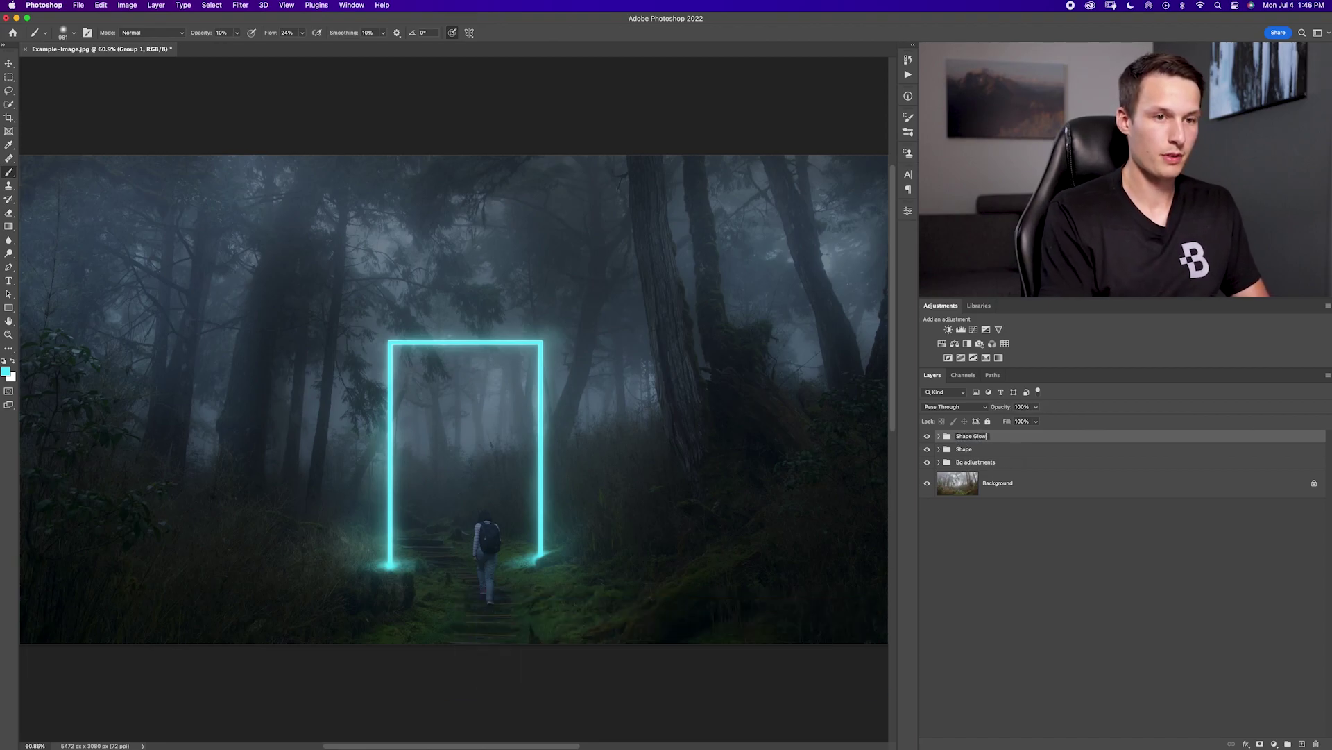
Confirm the group name Shape Glow and deselect all layers.
key("Return")
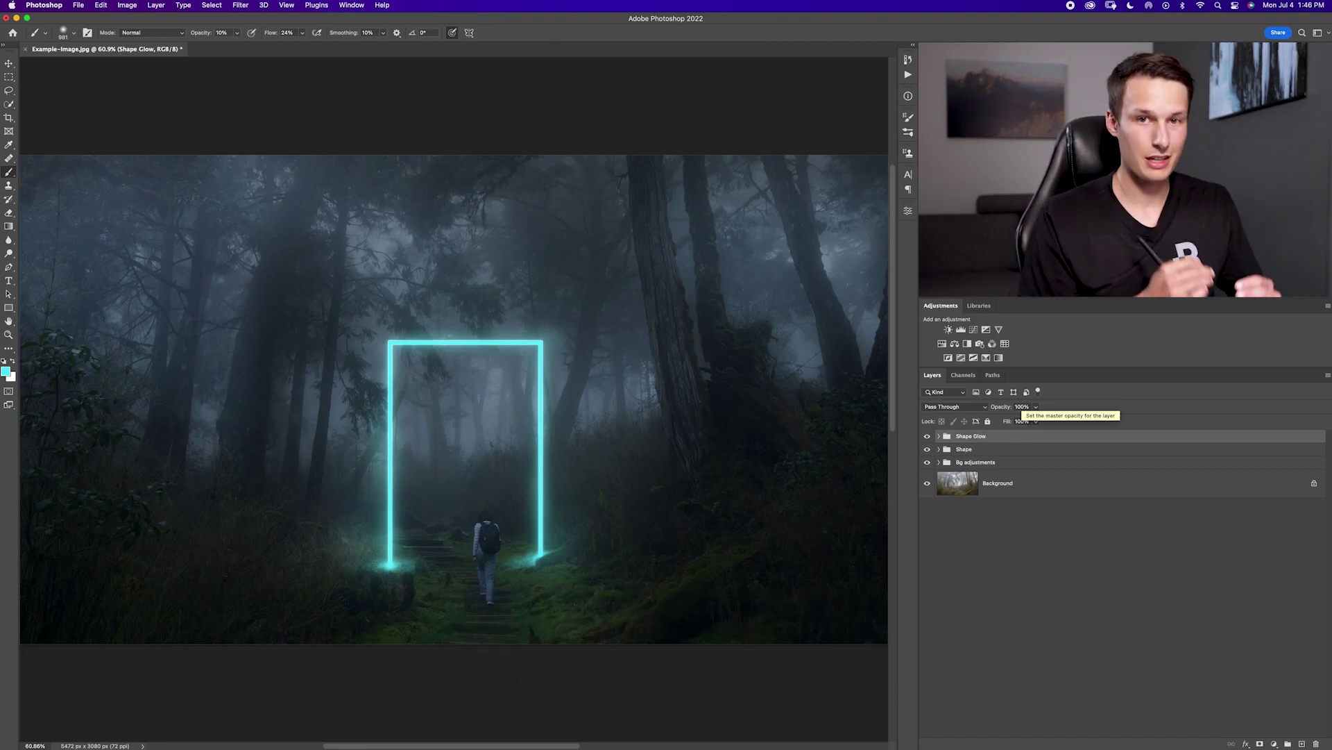
left_click(1093, 569)
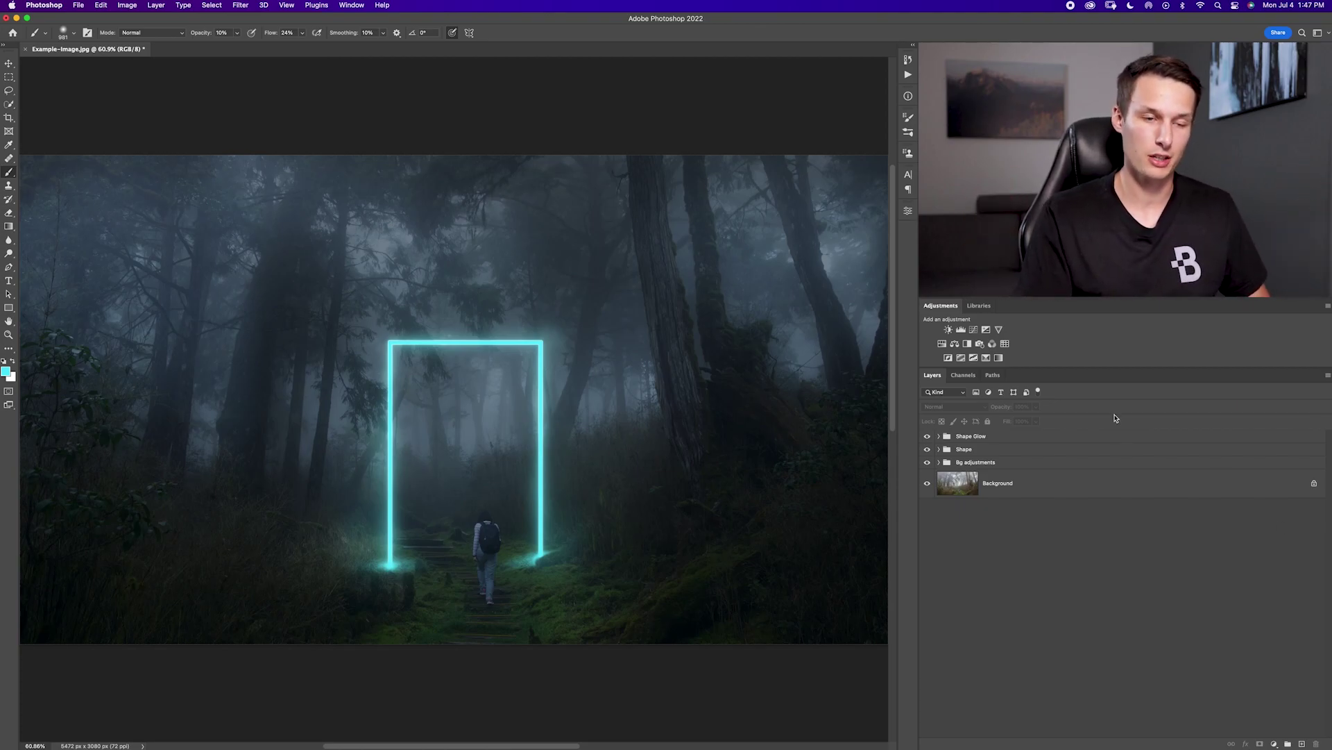
Add a new layer above the Shape Glow group and prepare a small cyan brush at 63% hardness and 30% opacity.
key("super+plus")
key("super+plus")
key("super+plus")
key("super+plus")
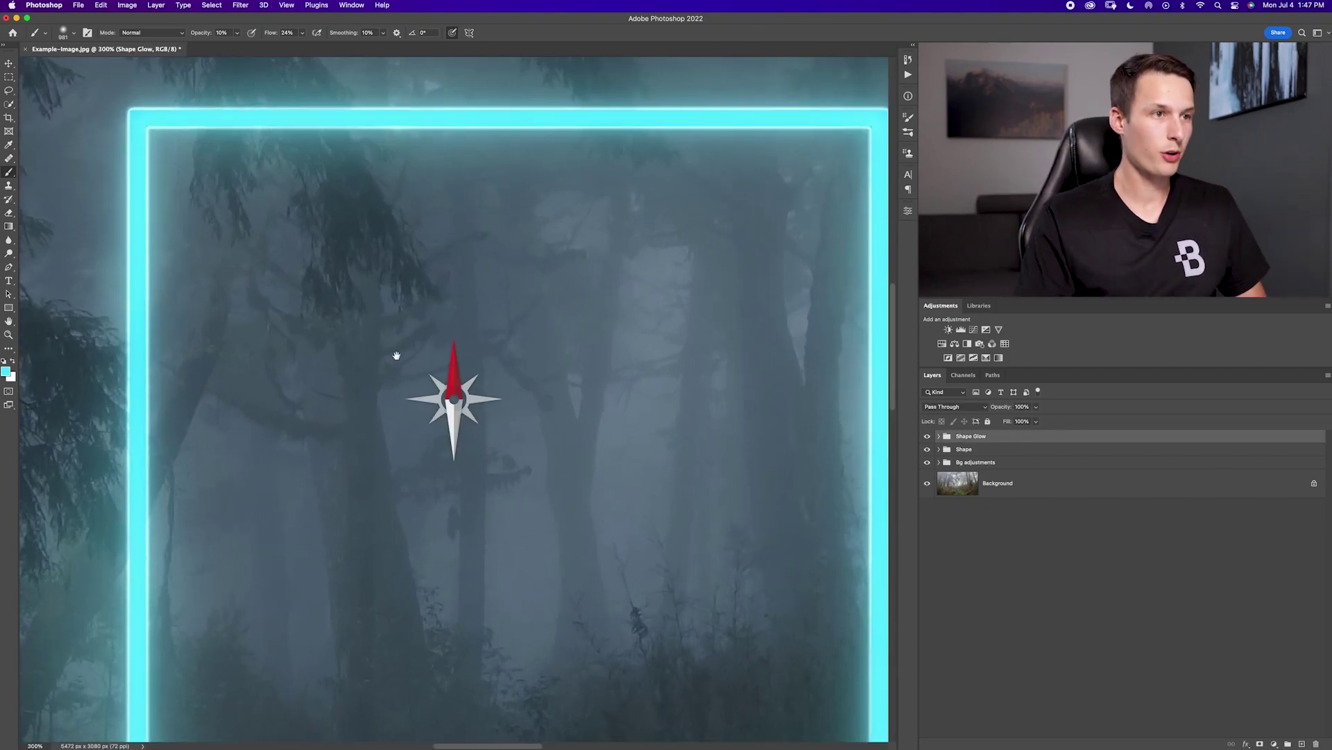
left_click_drag(512, 387, 383, 104)
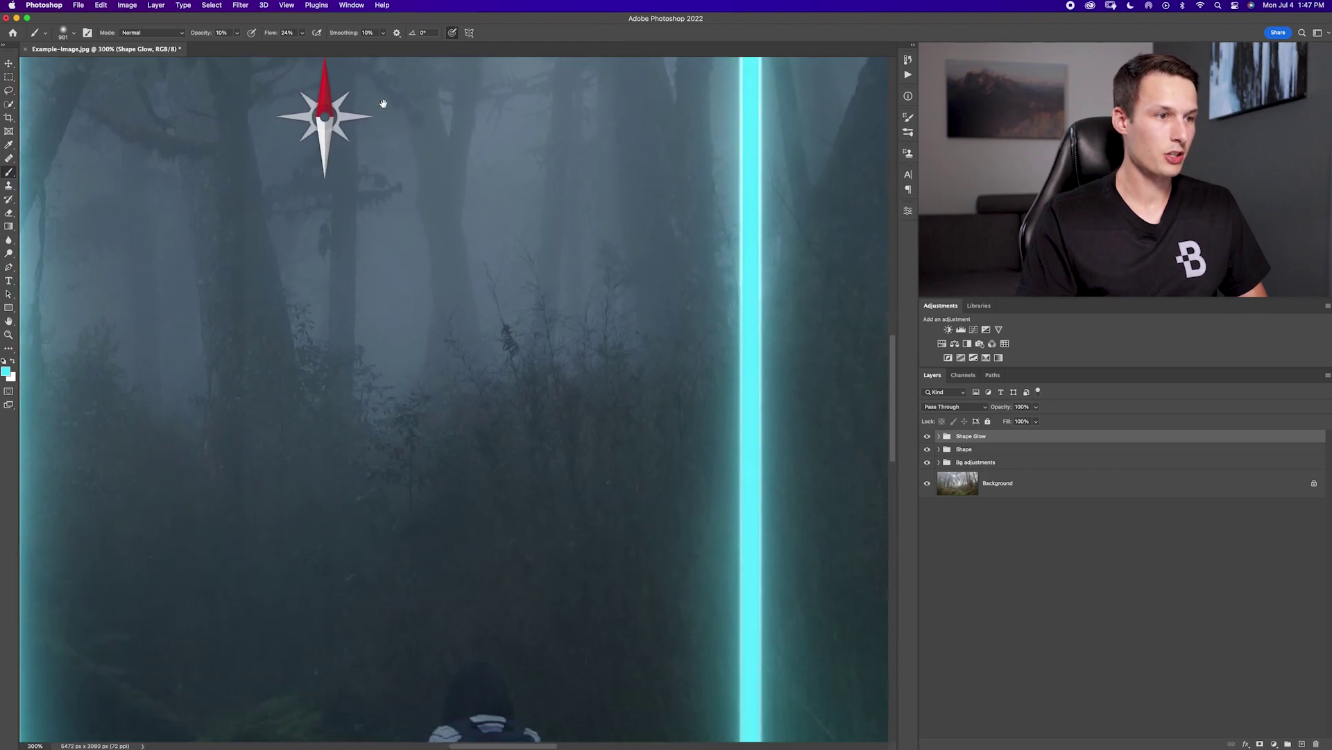
left_click_drag(522, 594, 592, 400)
left_click_drag(626, 551, 667, 482)
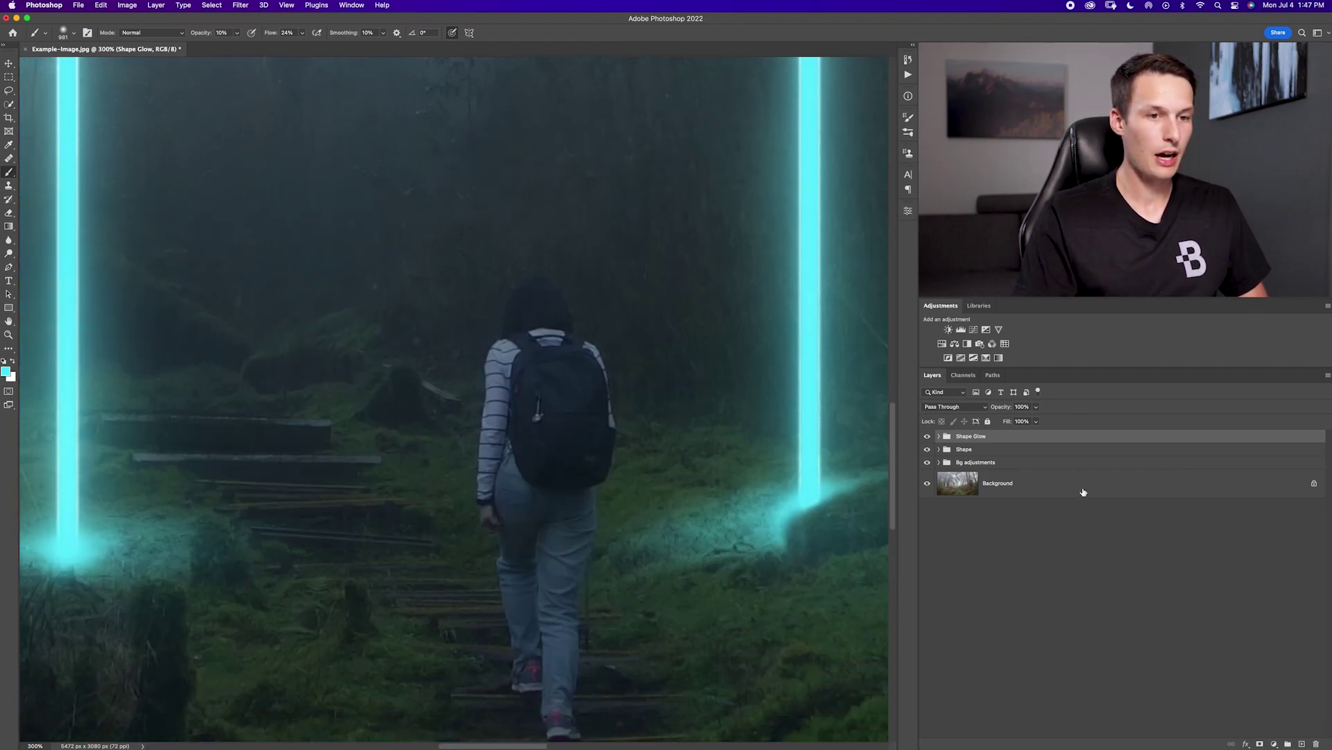
left_click(1302, 743)
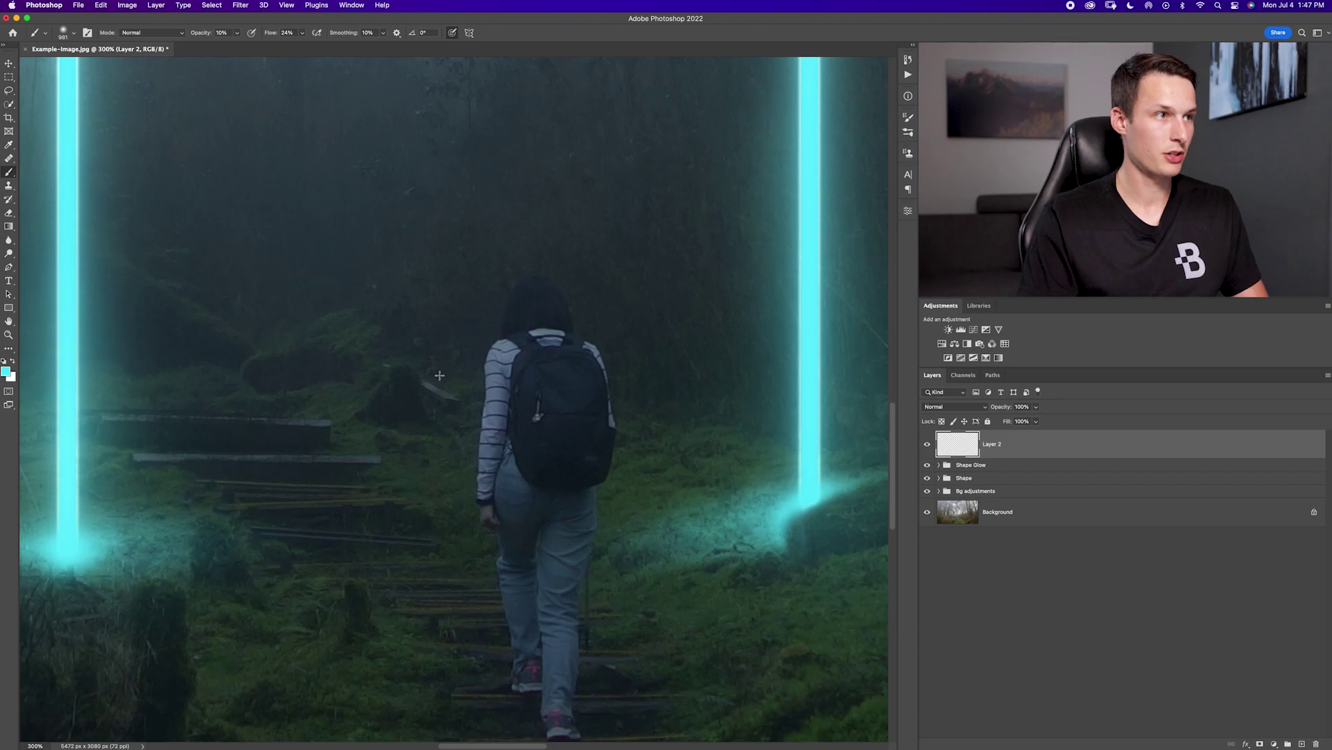
left_click_drag(615, 393, 166, 446)
left_click_drag(567, 410, 243, 419)
left_click_drag(515, 374, 529, 449)
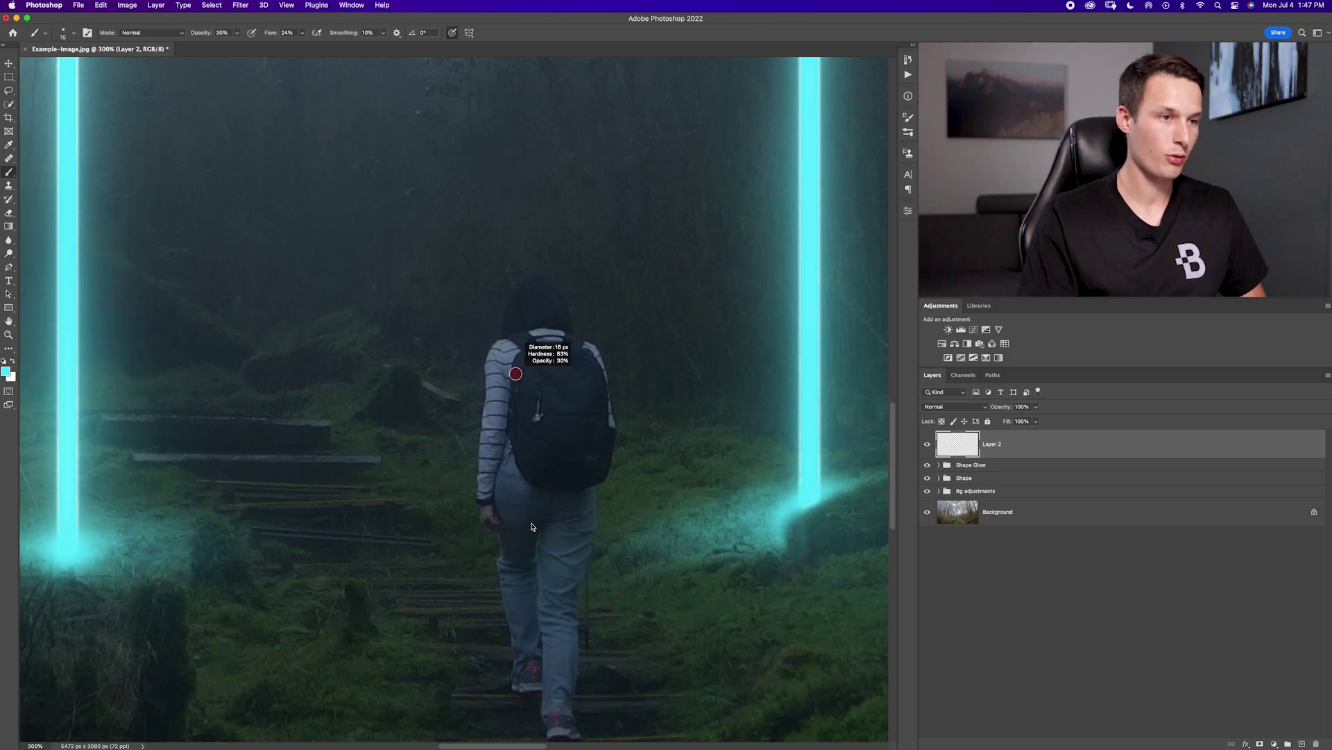
Paint a thin cyan rim light along the edges of the hiker's hood, shoulders and sleeves.
left_click_drag(529, 502, 528, 494)
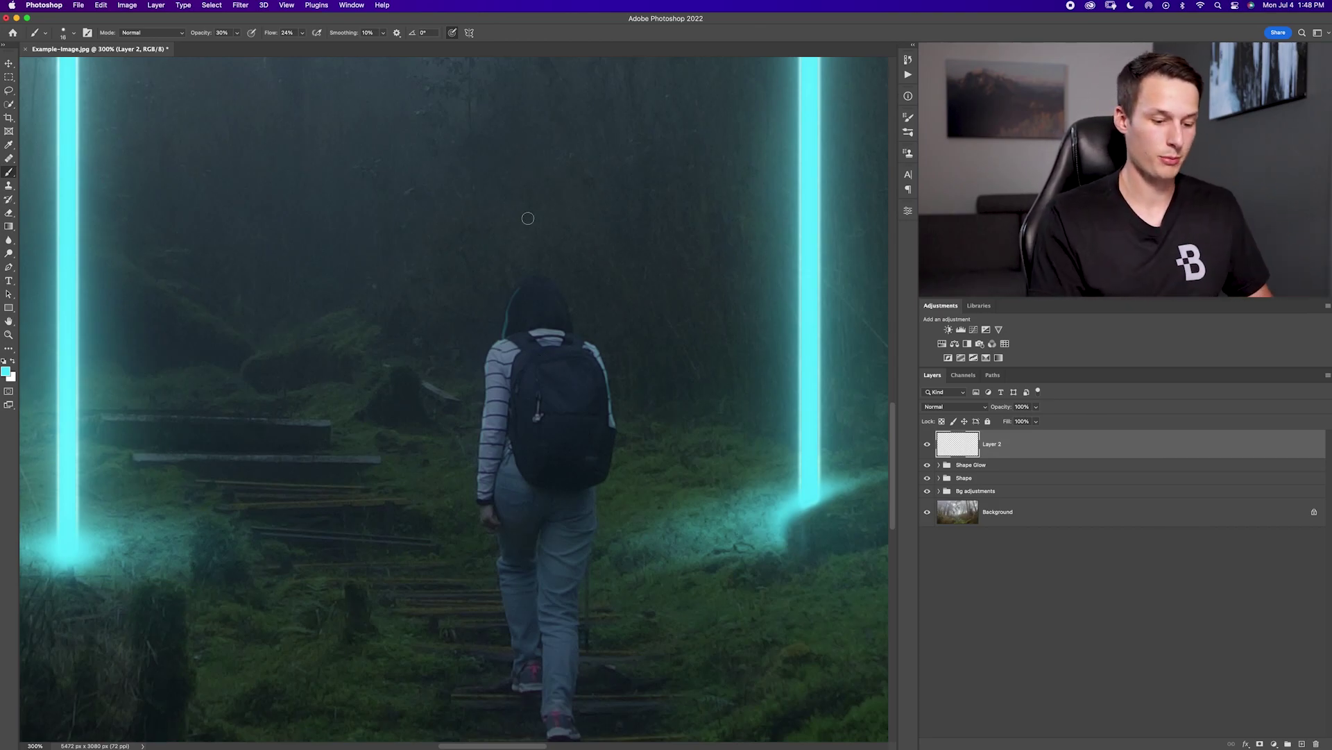
key("super+equal")
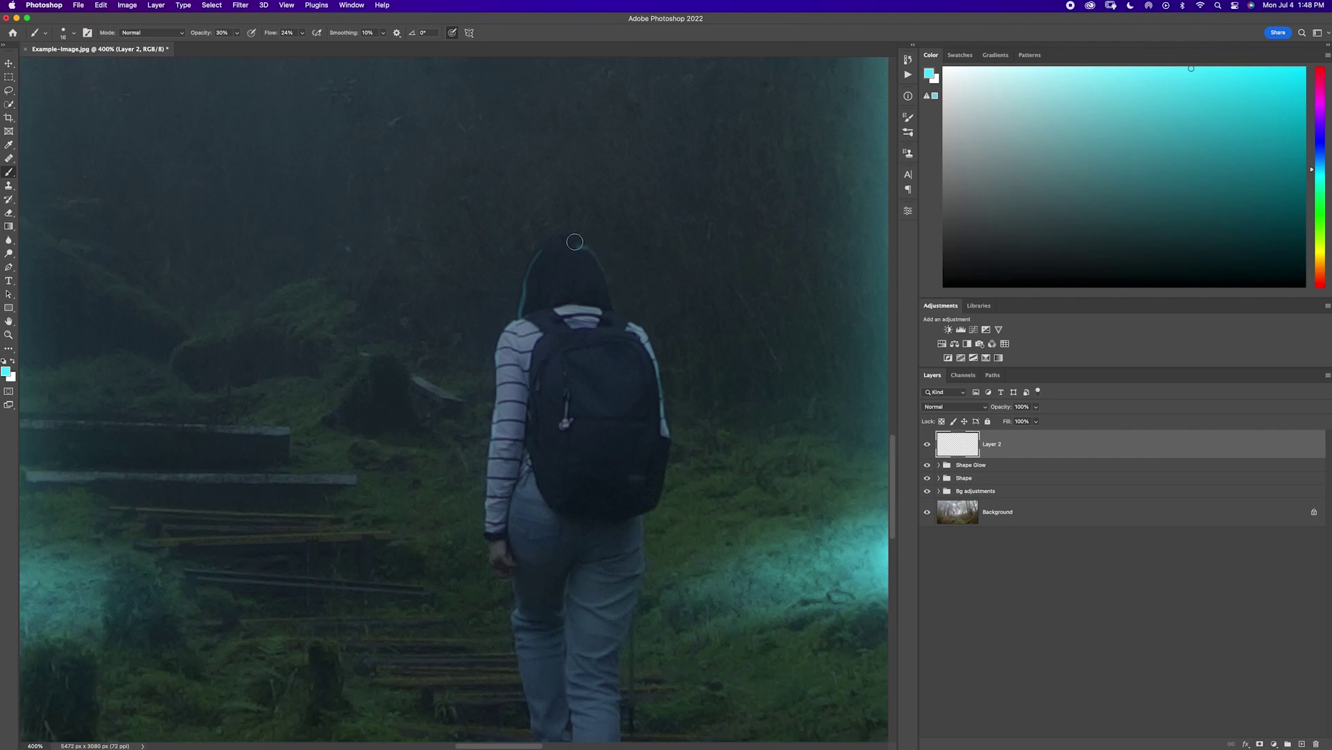
mouse_move(583, 240)
left_mouse_down()
mouse_move(610, 289)
mouse_move(583, 243)
mouse_move(553, 245)
mouse_move(528, 279)
left_mouse_up()
left_click_drag(574, 238, 530, 258)
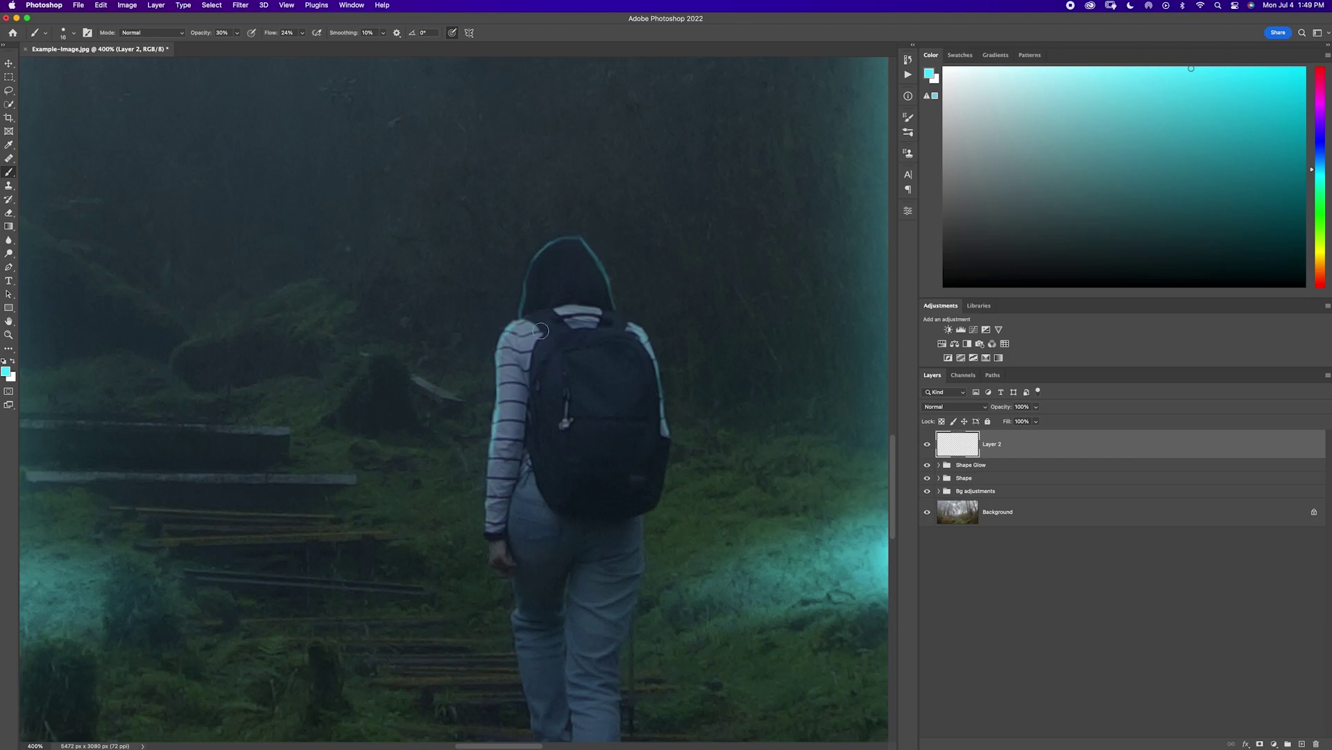
Paint thin cyan highlights along the backpack's seams, straps and pocket edges.
mouse_move(563, 347)
left_mouse_down()
mouse_move(632, 340)
mouse_move(565, 377)
left_mouse_up()
left_click_drag(597, 419, 647, 419)
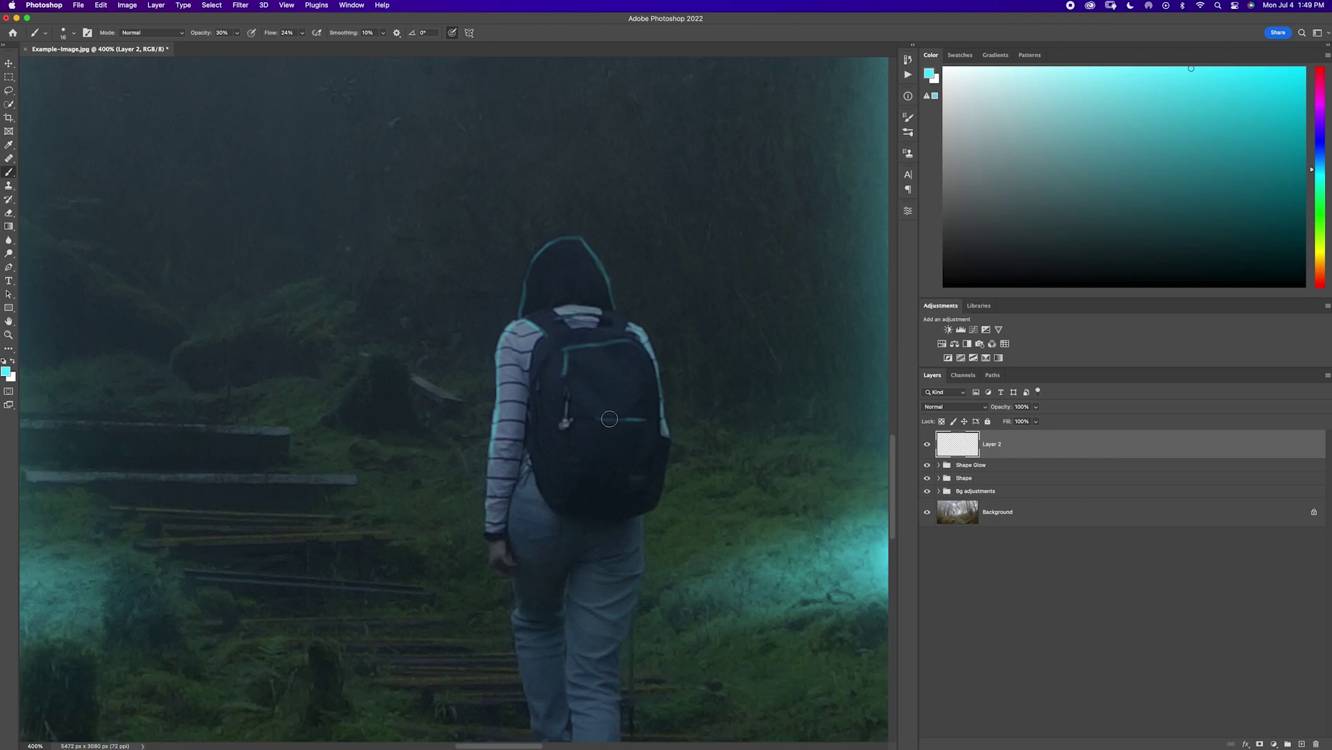
left_click_drag(547, 366, 543, 434)
left_click_drag(566, 378, 571, 458)
left_click_drag(639, 351, 648, 413)
With a larger, softer brush at 20% opacity and 11% flow, paint a gentle cyan glow over the sleeve and backpack seams.
key("bracketright")
key("bracketright")
key("bracketright")
key("bracketright")
key("bracketright")
key("bracketright")
key("bracketright")
key("shift+bracketleft")
key("shift+bracketleft")
key("1")
left_click_drag(302, 34, 296, 44)
key("2")
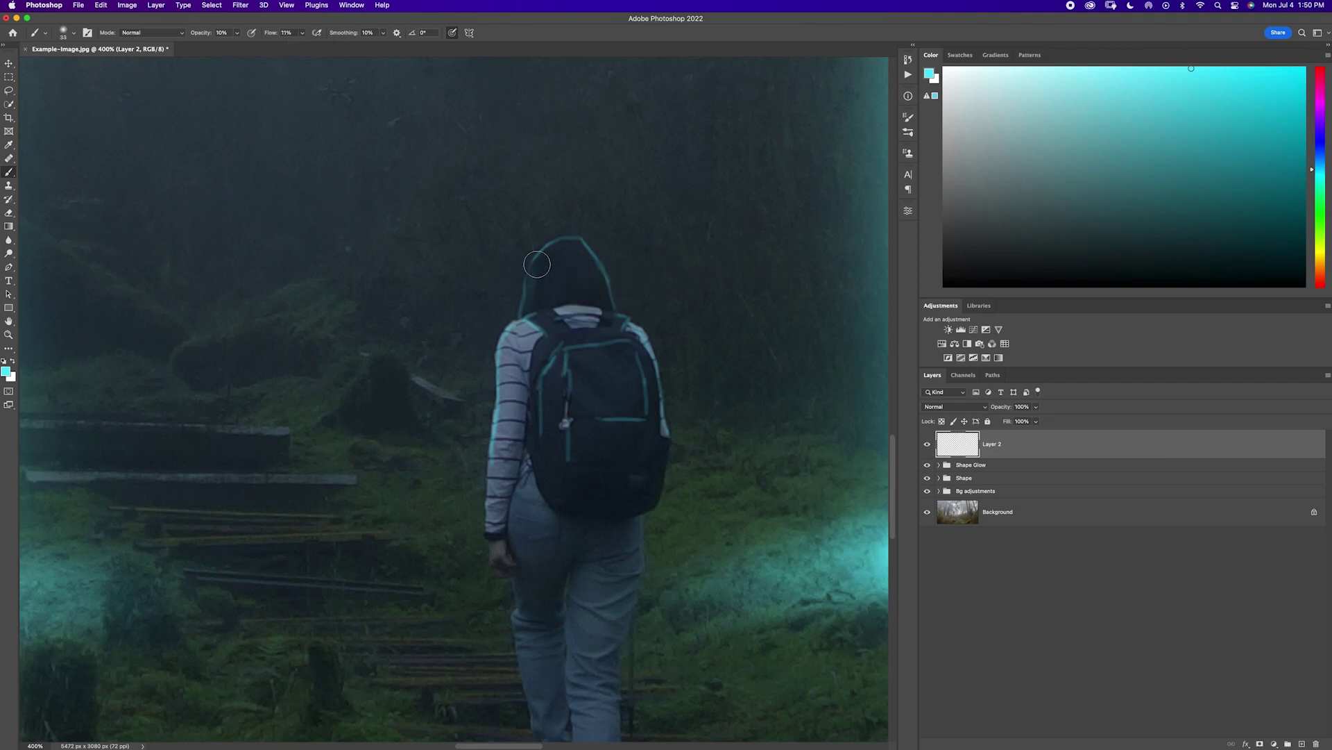
mouse_move(497, 451)
left_mouse_down()
mouse_move(513, 332)
mouse_move(547, 331)
left_mouse_up()
mouse_move(570, 389)
left_mouse_down()
mouse_move(578, 345)
mouse_move(545, 419)
left_mouse_up()
left_click_drag(605, 419, 656, 411)
Enlarge the brush further and spread a faint cyan glow across the backpack and hood at 10% opacity.
key("bracketright")
key("bracketright")
key("bracketright")
key("bracketright")
key("bracketright")
key("bracketright")
key("bracketright")
key("bracketright")
key("1")
left_click_drag(587, 378, 576, 355)
left_click_drag(590, 298, 587, 275)
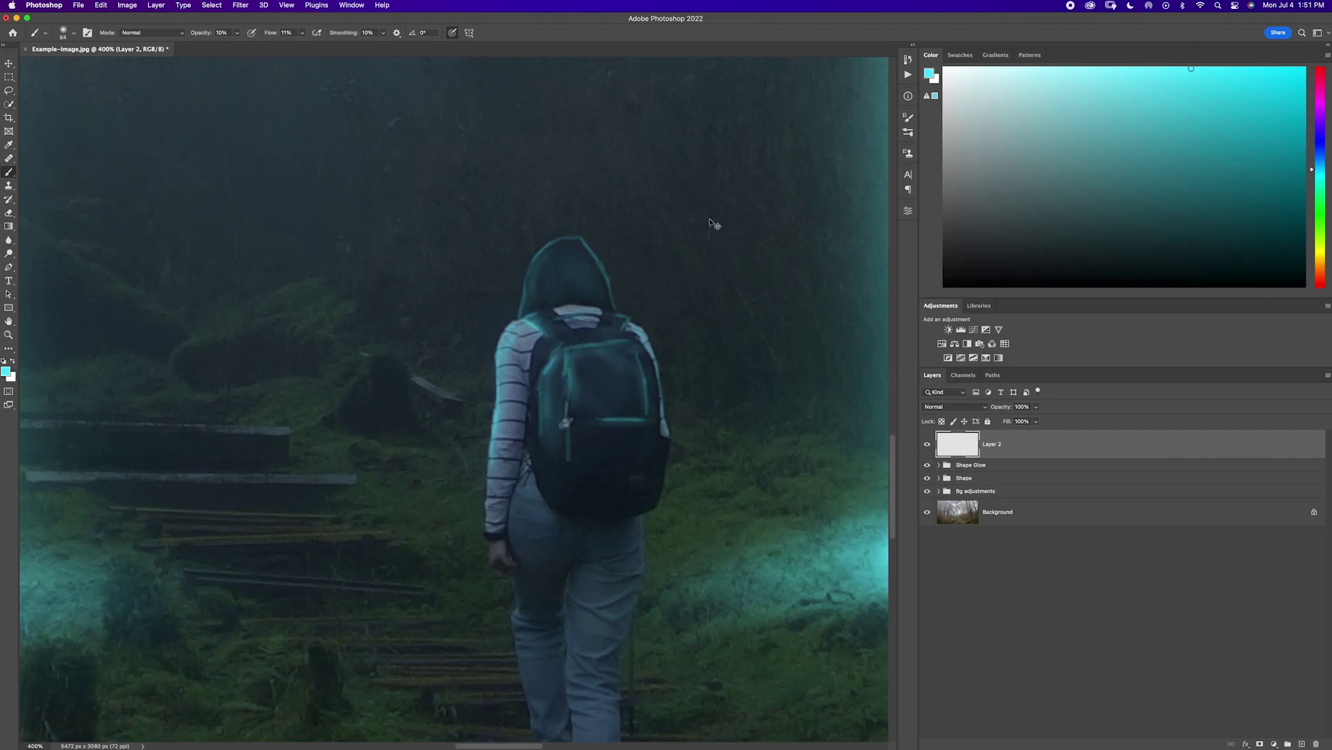
Paint a thin cyan rim along the jeans' edges with a small brush at 50% opacity and undo the last stroke.
key("super+1")
key("super+plus")
key("super+plus")
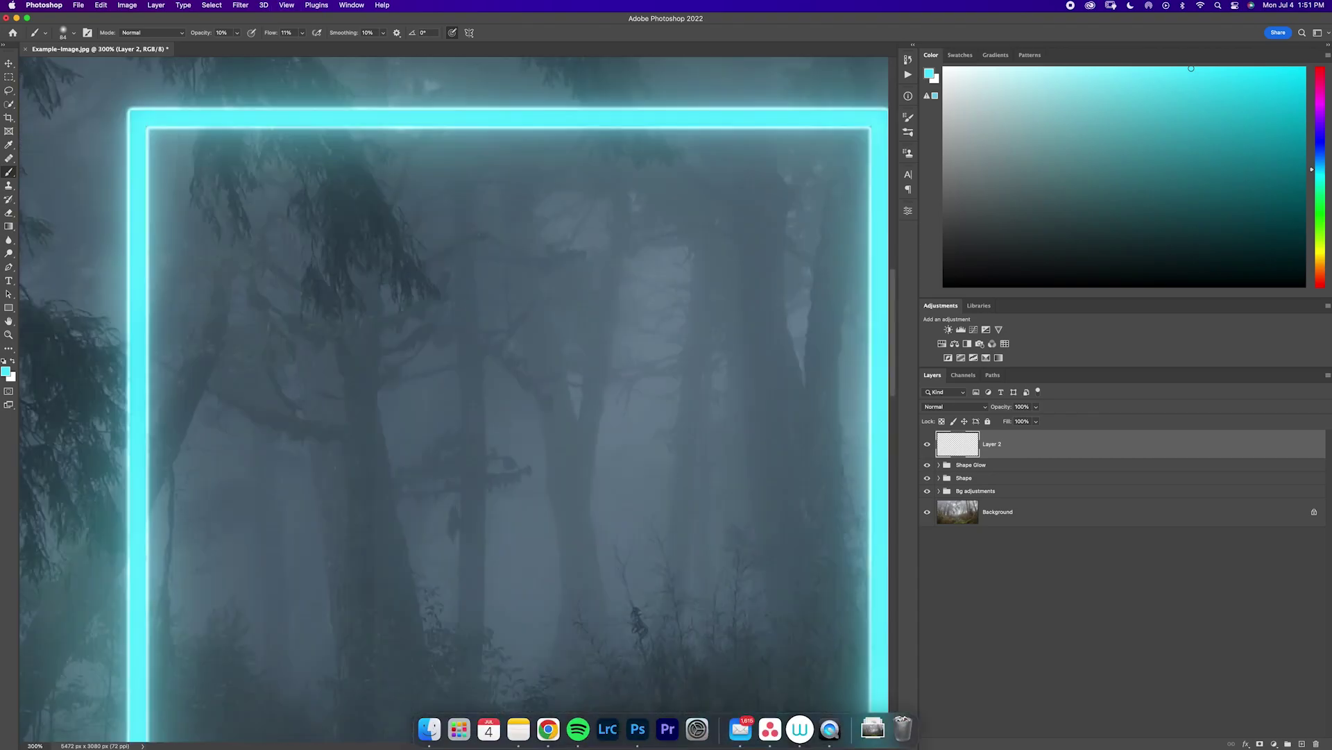
left_click_drag(496, 735, 371, 244)
mouse_move(559, 407)
left_mouse_down()
mouse_move(525, 403)
mouse_move(528, 428)
left_mouse_up()
left_click_drag(560, 436, 534, 437)
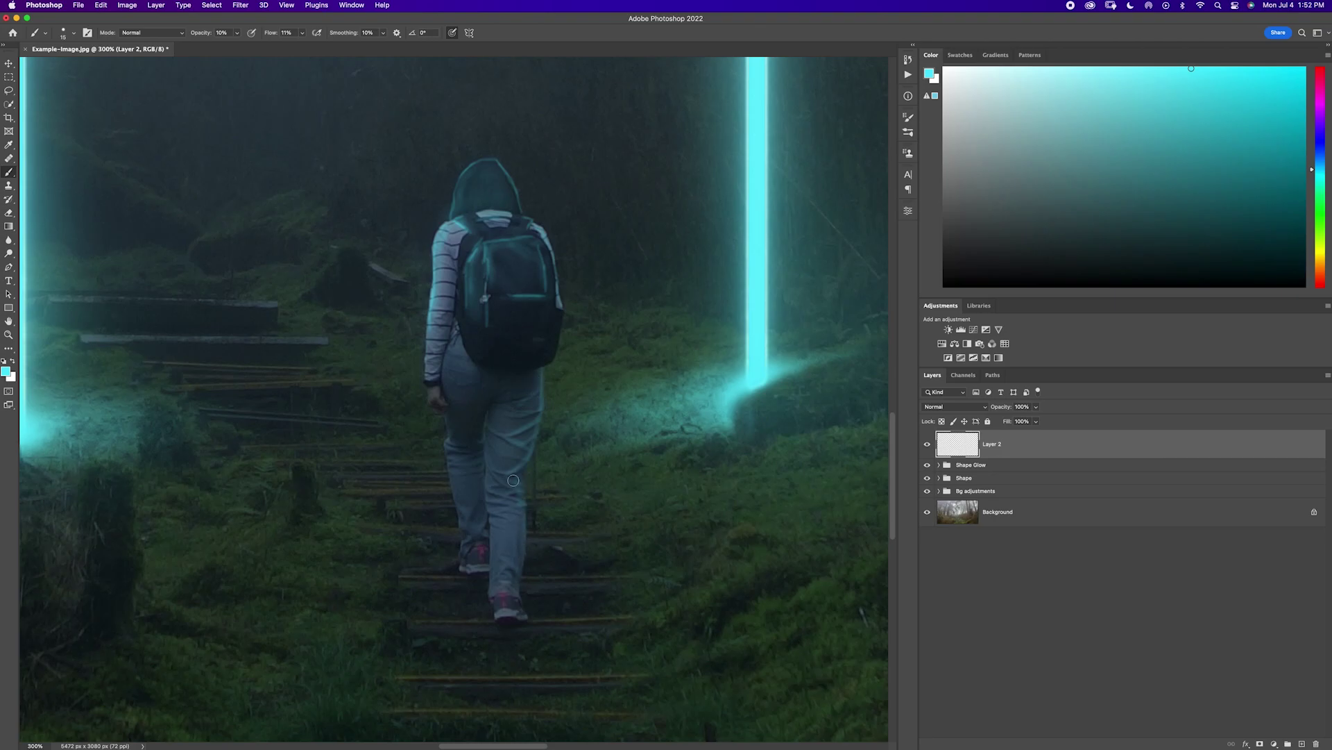
key("5")
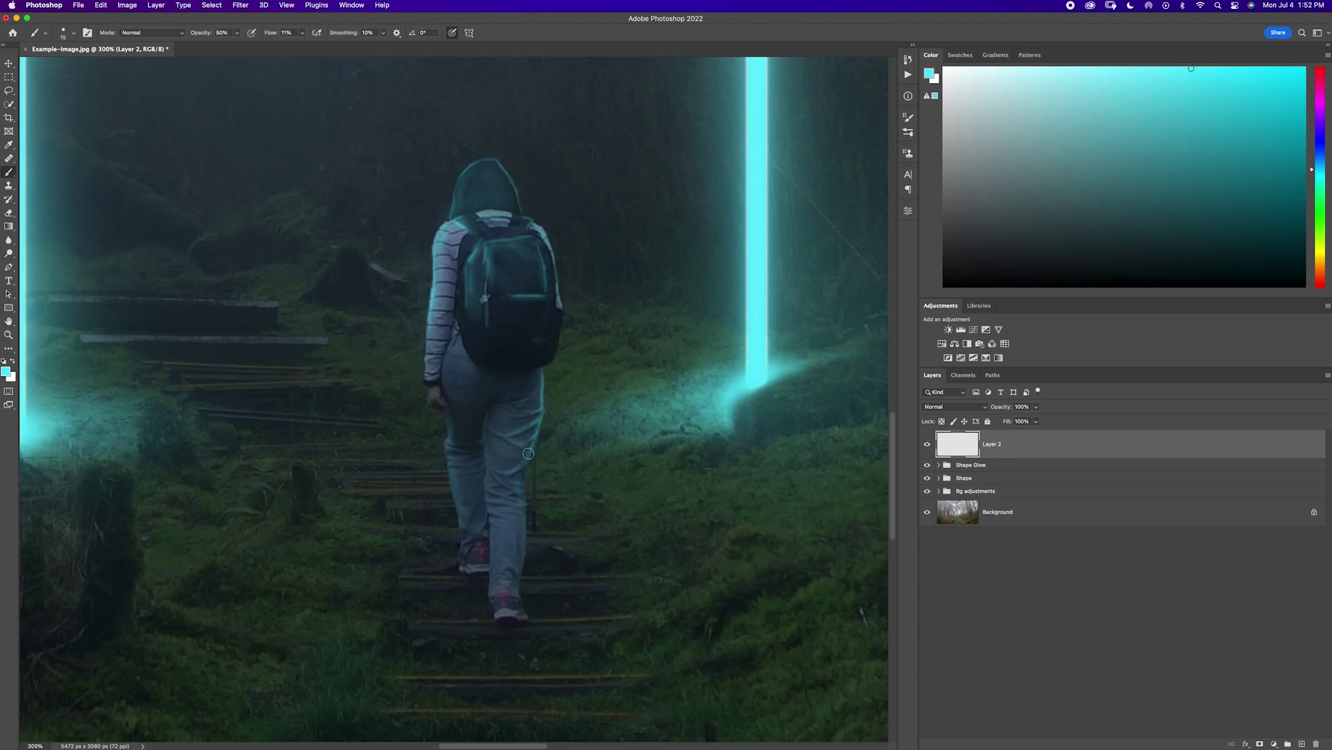
left_click_drag(449, 423, 451, 479)
key("e")
key("b")
key("super+z")
Add cyan rim light down the outer edges of both legs at 30% opacity and undo the last stroke.
key("3")
mouse_move(539, 415)
left_mouse_down()
mouse_move(553, 415)
mouse_move(527, 464)
mouse_move(522, 539)
left_mouse_up()
mouse_move(458, 496)
left_mouse_down()
mouse_move(461, 511)
mouse_move(451, 445)
mouse_move(465, 539)
left_mouse_up()
key("super+z")
Brush a soft cyan glow over the hiker's legs with a larger brush at 10% opacity.
key("1")
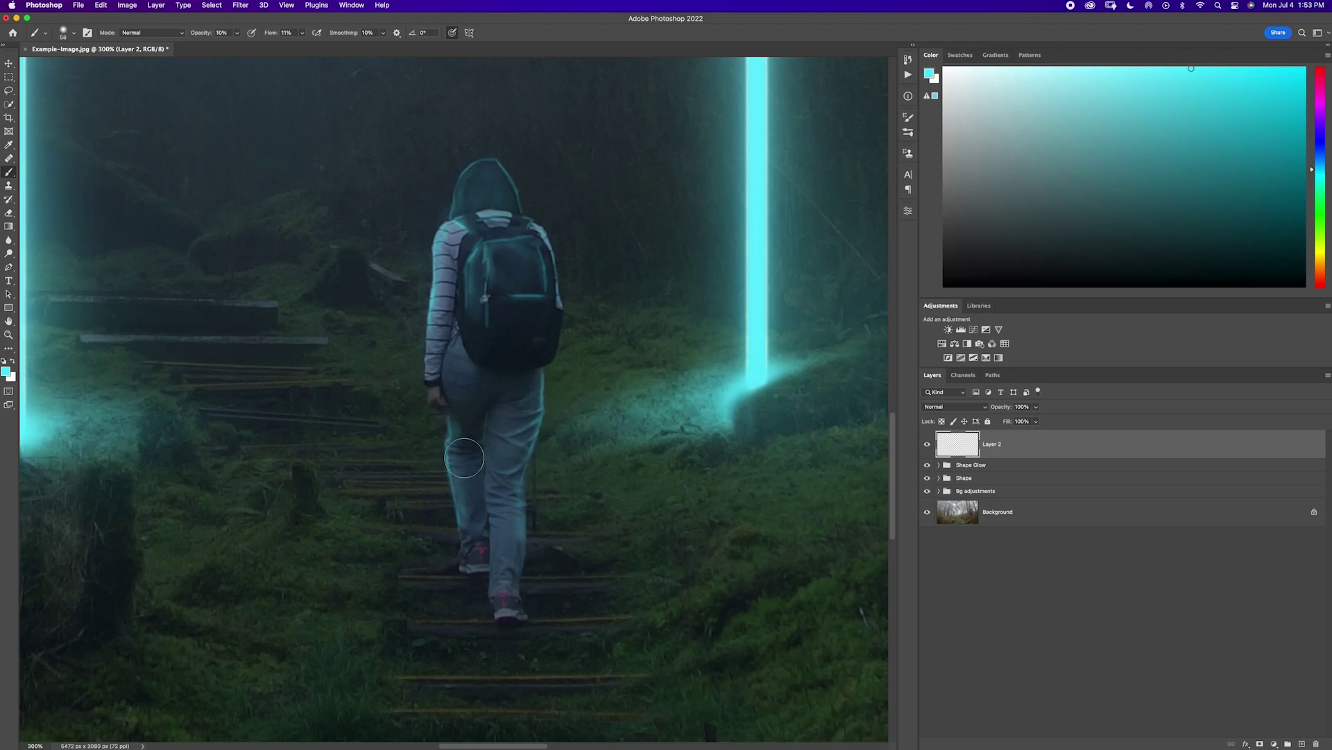
left_click_drag(534, 390, 514, 548)
left_click_drag(666, 447, 729, 543)
mouse_move(512, 427)
left_mouse_down()
mouse_move(514, 471)
mouse_move(503, 450)
mouse_move(493, 480)
left_mouse_up()
Brush extra cyan light along the top of the hood at 20% opacity and switch to the Eraser.
key("6")
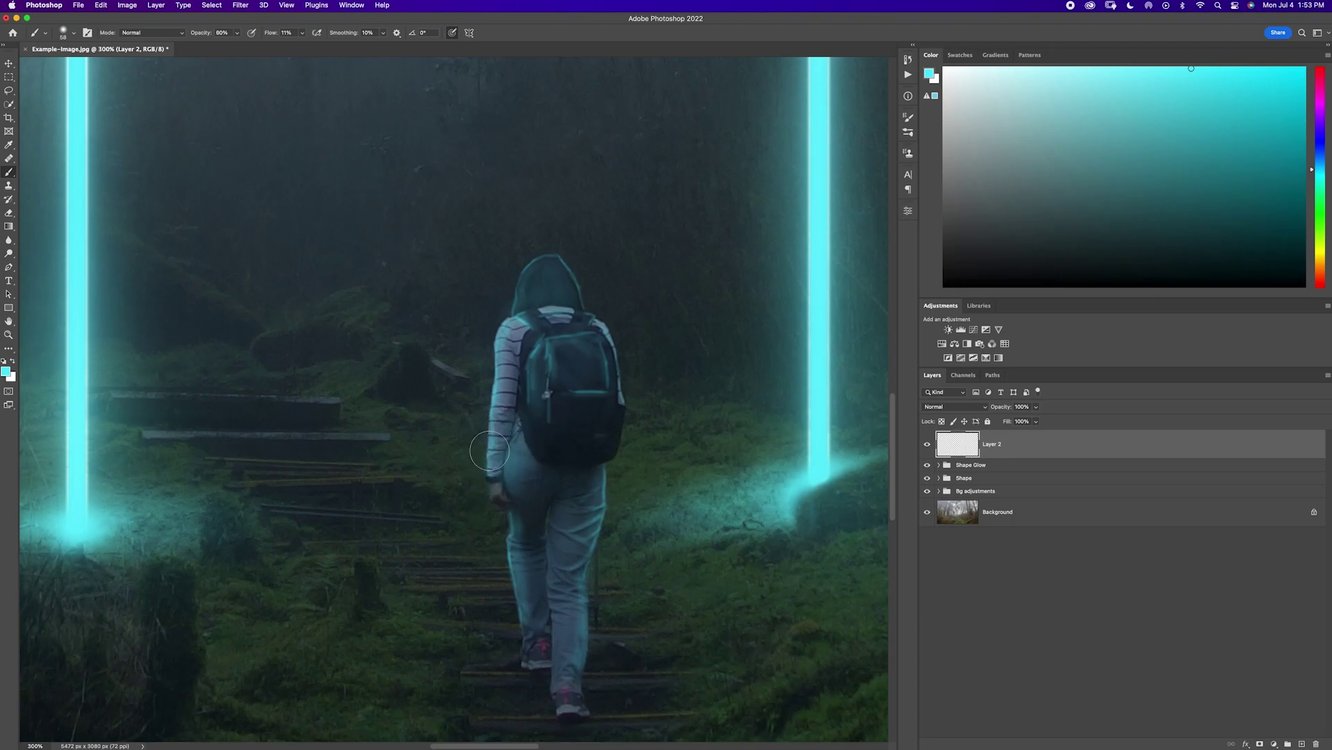
key("2")
mouse_move(530, 278)
left_mouse_down()
mouse_move(574, 278)
mouse_move(574, 232)
mouse_move(555, 249)
left_mouse_up()
key("e")
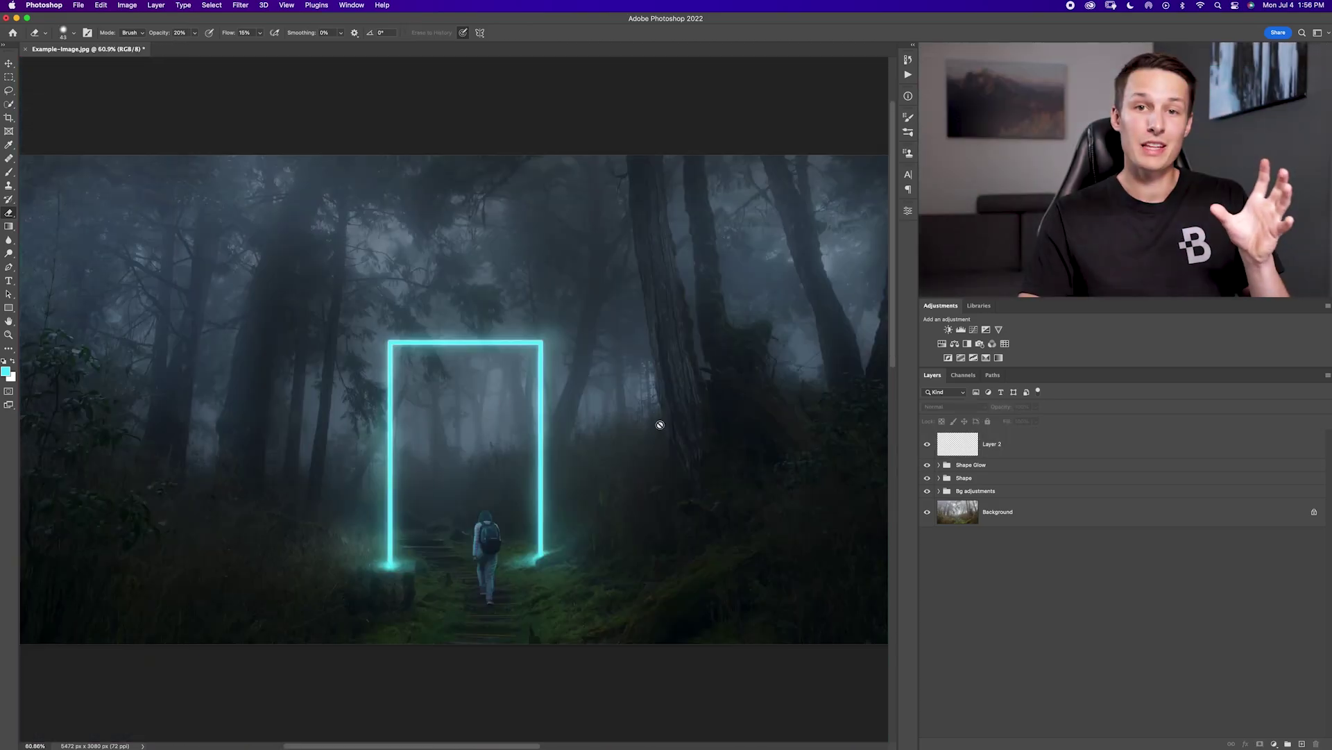
Rename Layer 2 as Subject Lighting.
double_click(996, 444)
type("Sub")
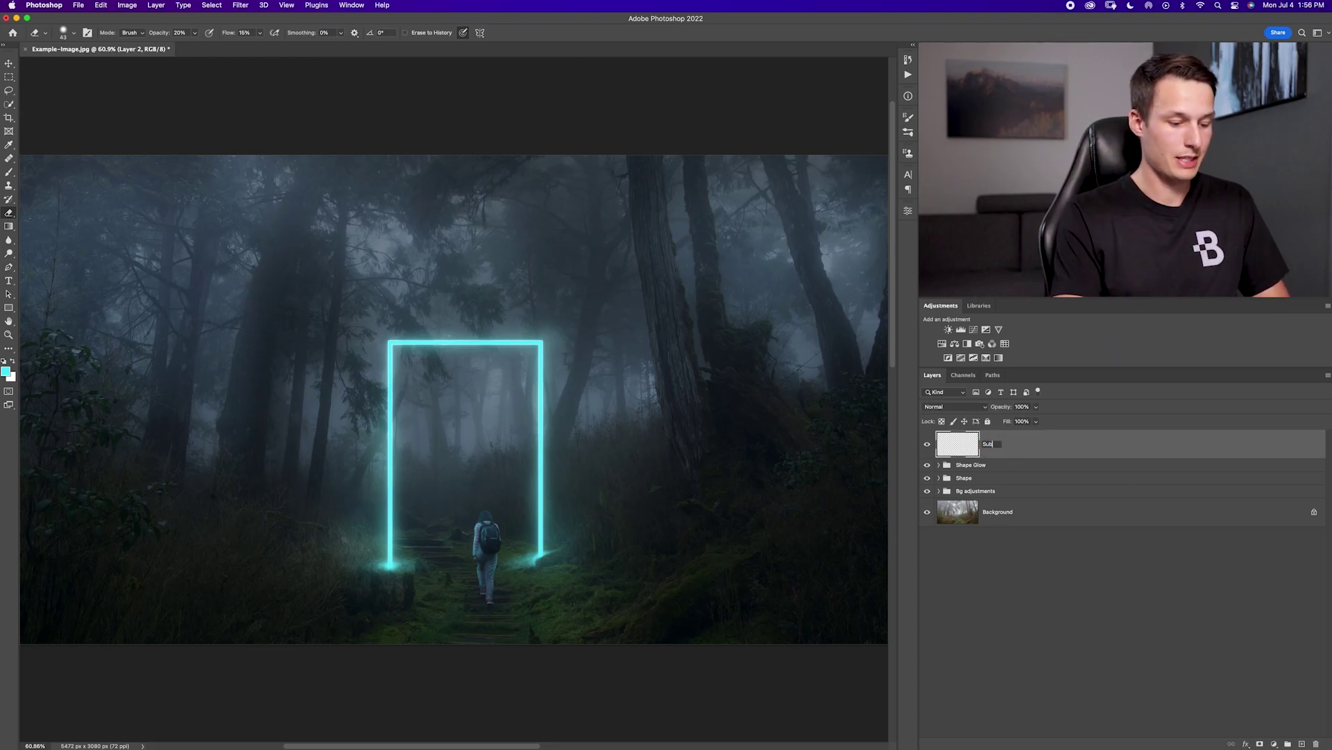
type("ject Ligh")
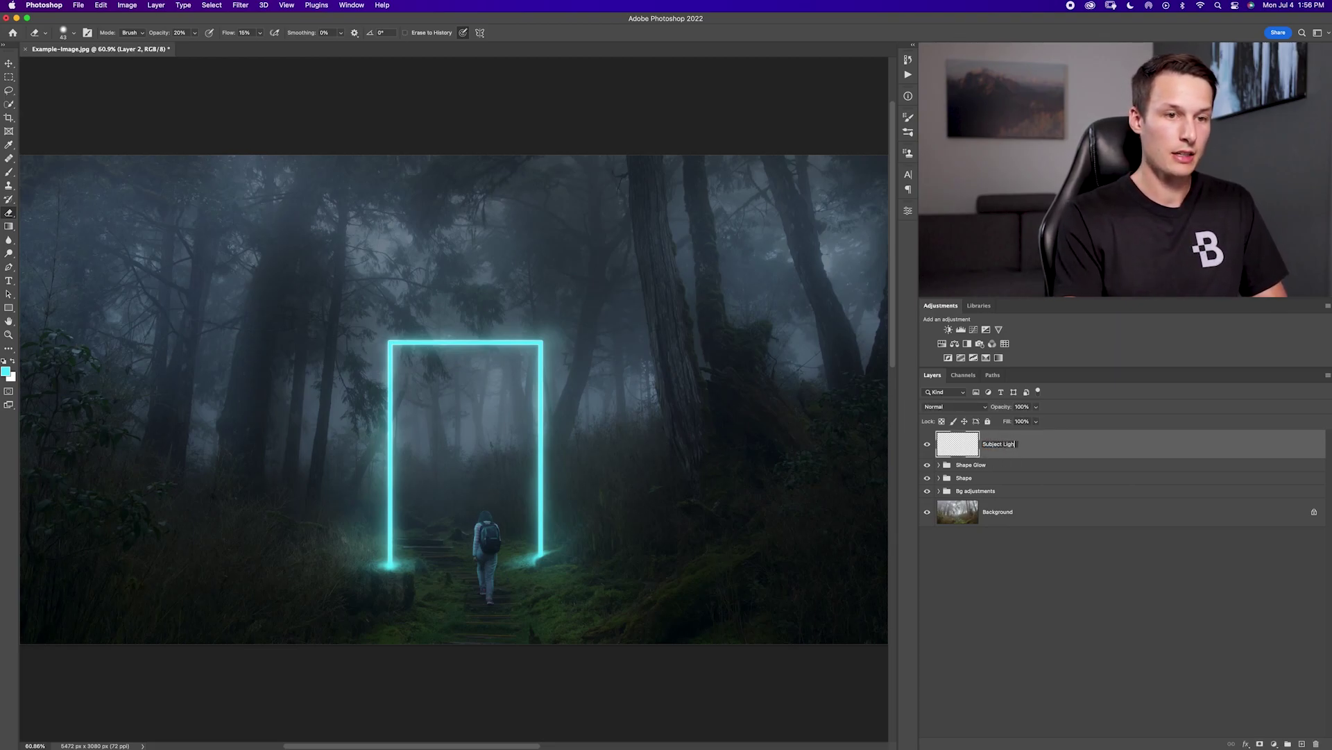
type("ting")
key("Return")
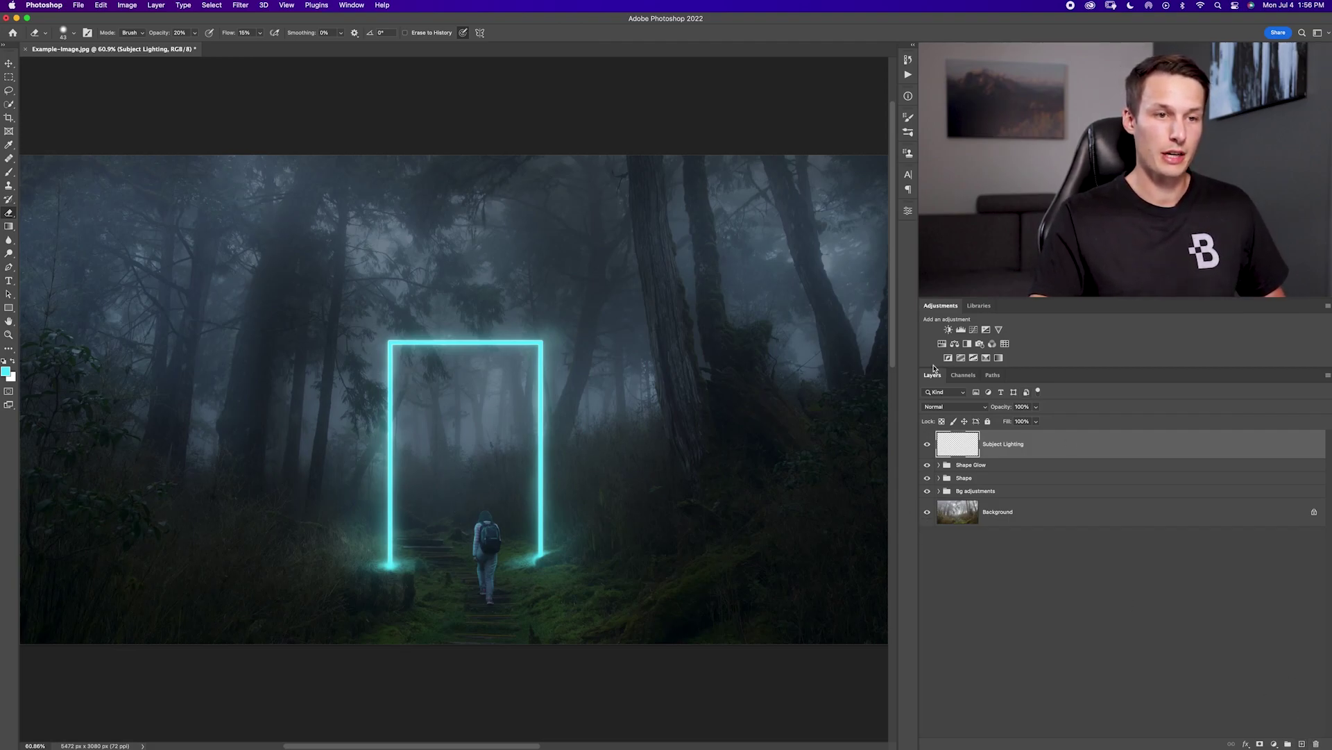
Add a Levels adjustment on top with a raised shadow input and midtones at about 1.4, and invert its mask to black.
left_click(961, 331)
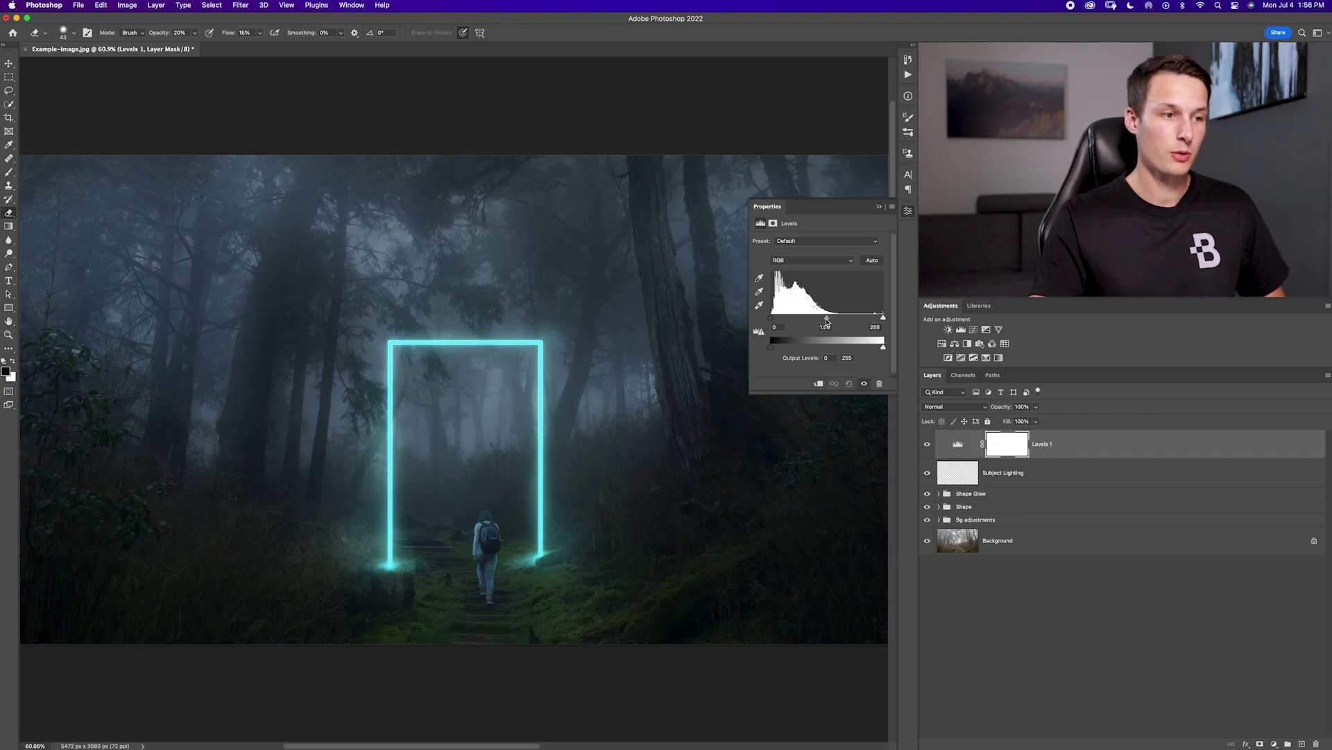
left_click_drag(826, 318, 781, 318)
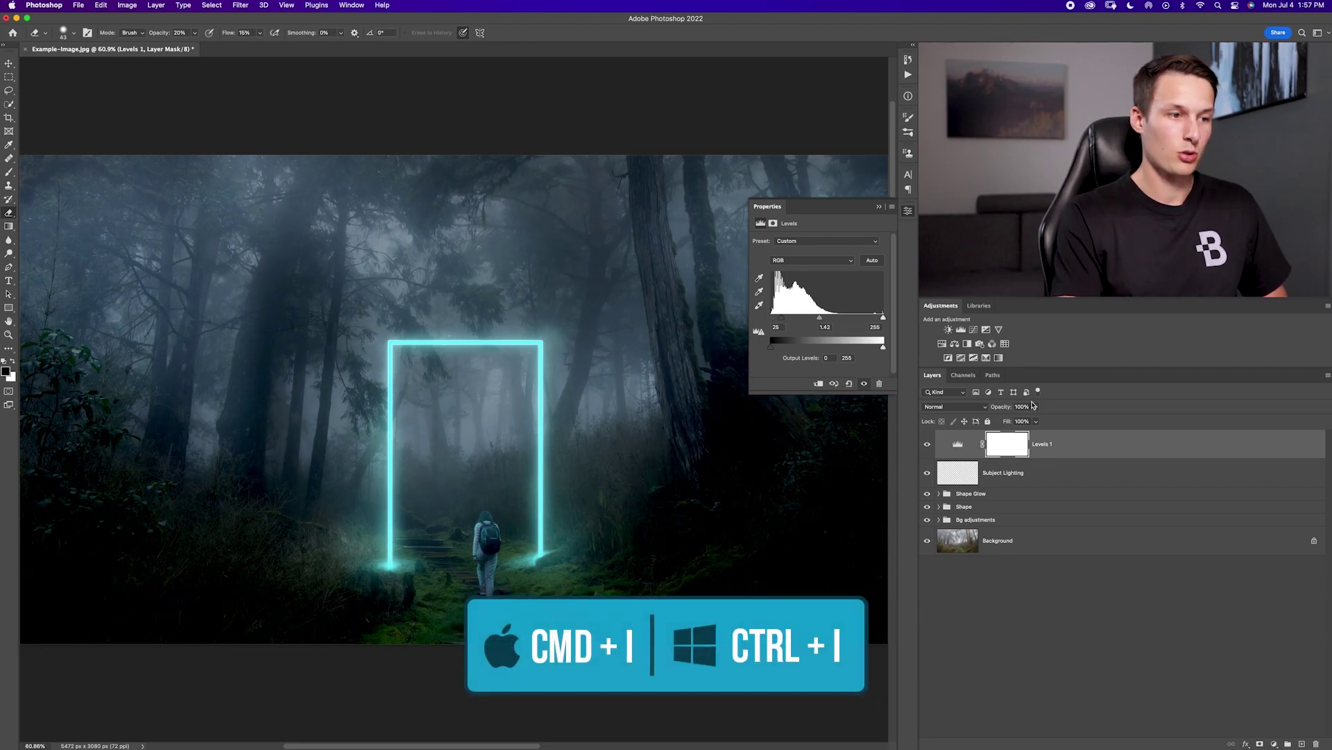
key("super+i")
Paint white at 100% opacity on the Levels mask over the hiker's hood, shoulders and backpack.
key("super+1")
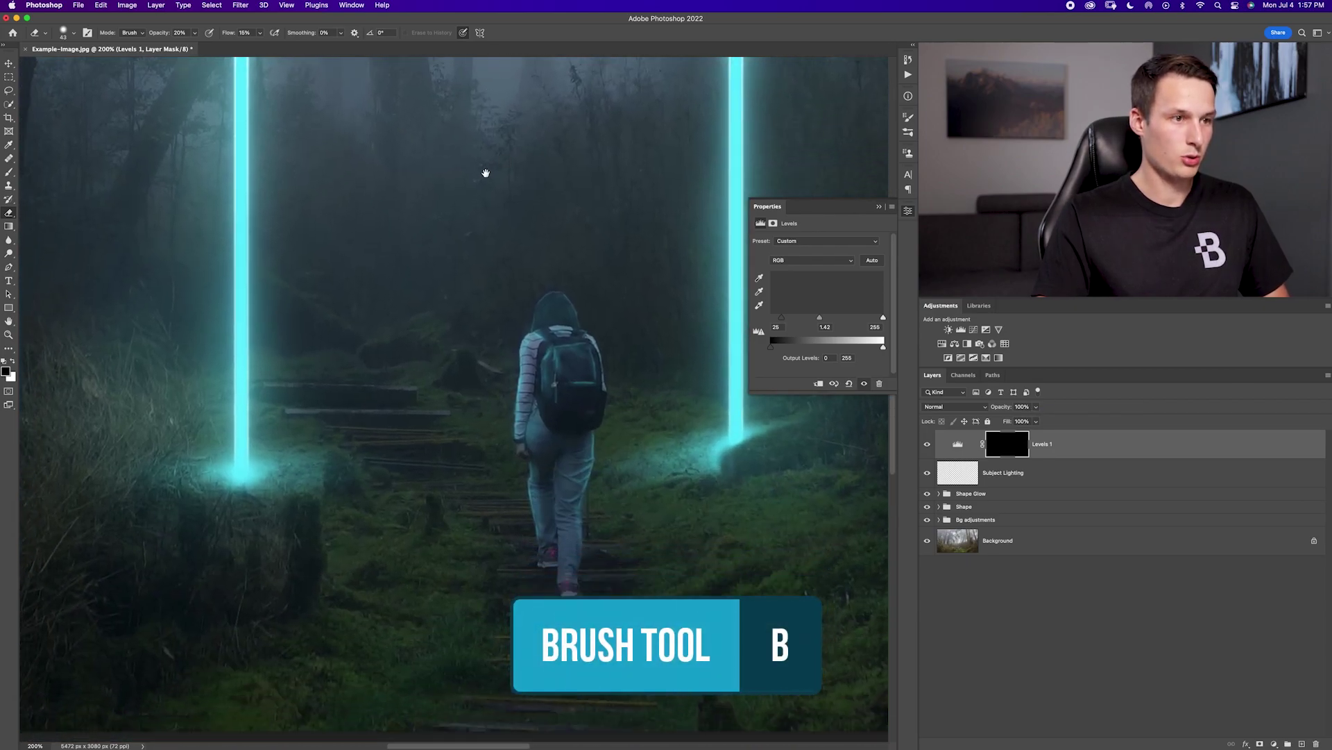
key("b")
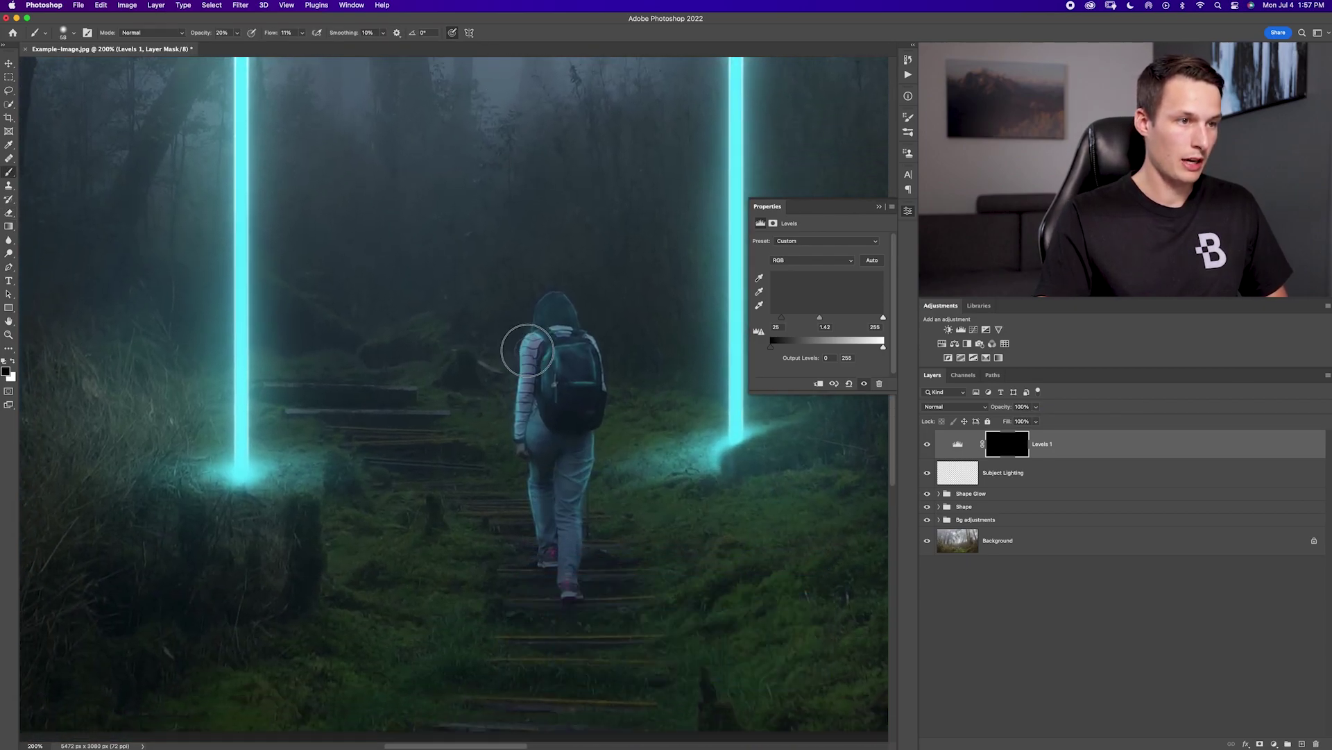
key("x")
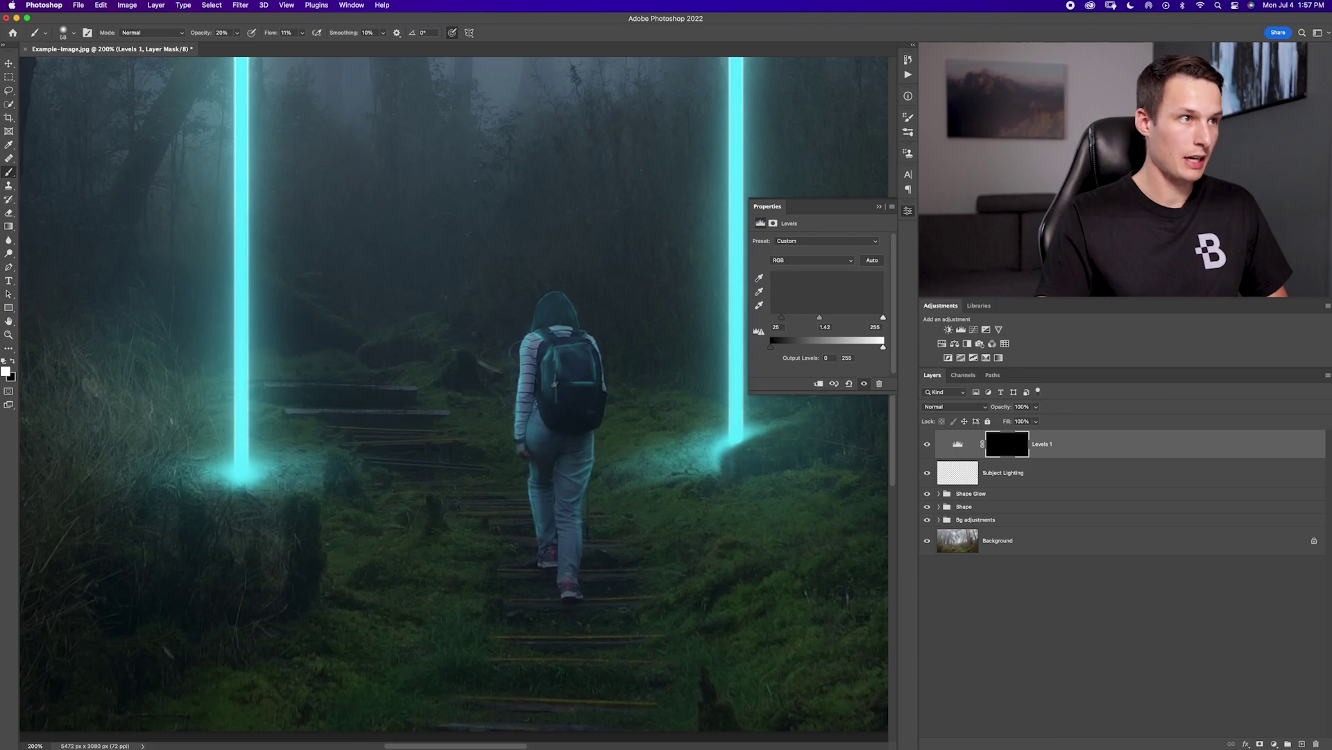
key("0")
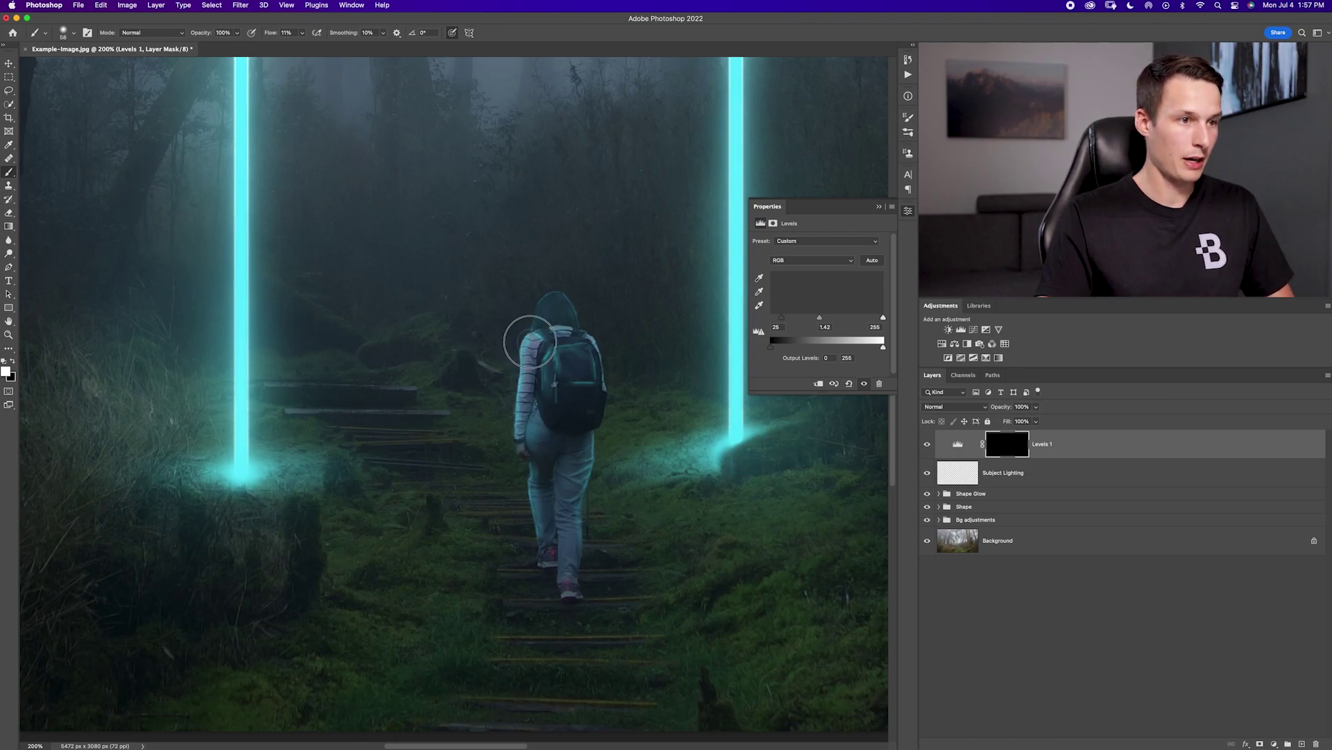
mouse_move(523, 347)
left_mouse_down()
mouse_move(514, 382)
mouse_move(559, 385)
mouse_move(555, 368)
left_mouse_up()
mouse_move(567, 315)
left_mouse_down()
mouse_move(545, 345)
mouse_move(524, 347)
mouse_move(544, 349)
left_mouse_up()
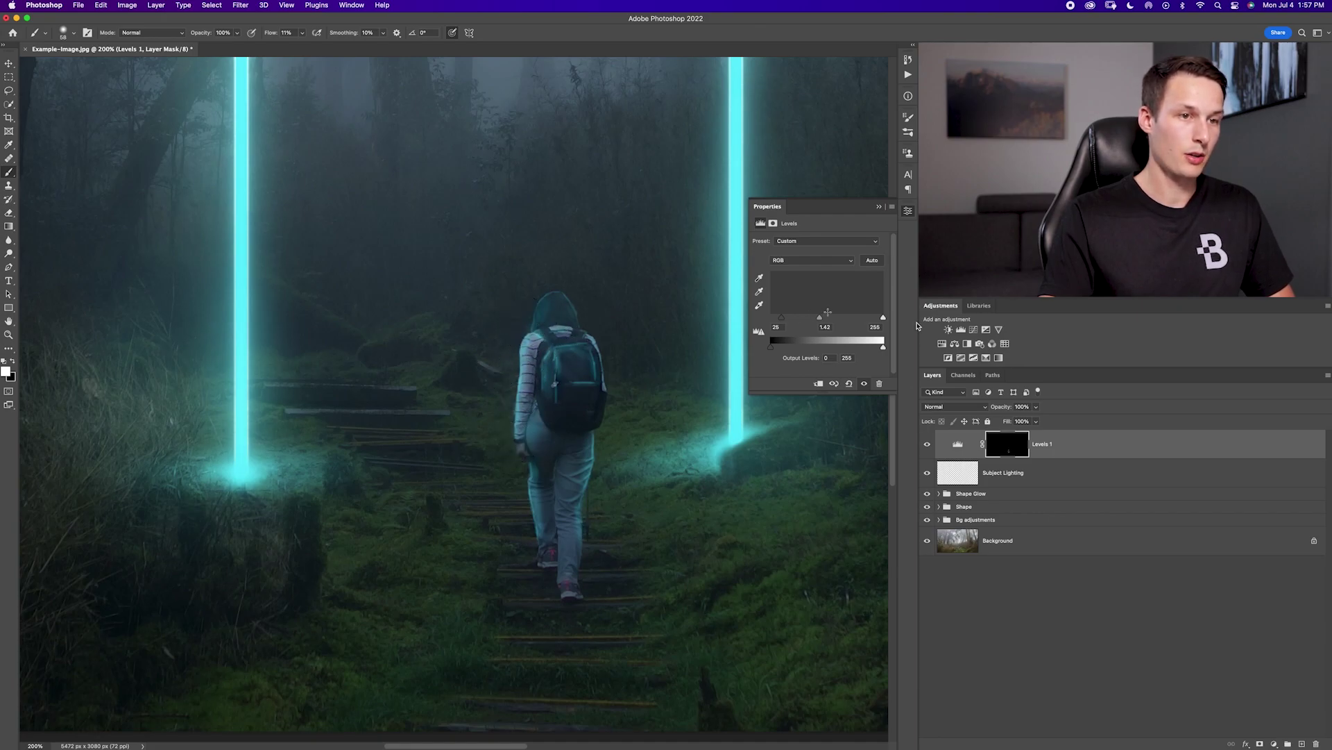
Set the Levels midtones to about 1.8 and toggle the adjustment's visibility to compare the hiker before and after.
left_click_drag(819, 322, 811, 334)
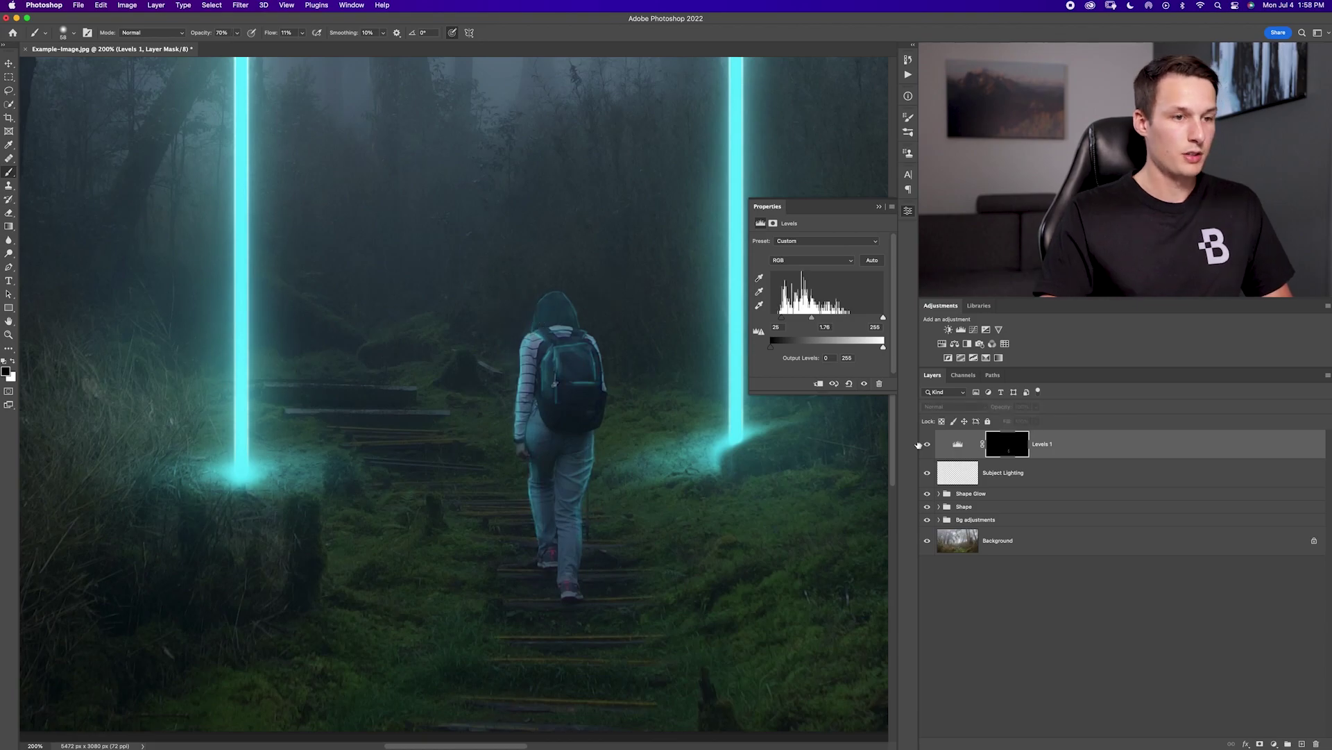
left_click(926, 445)
left_click(928, 445)
left_click(925, 445)
left_click(923, 445)
left_click(923, 445)
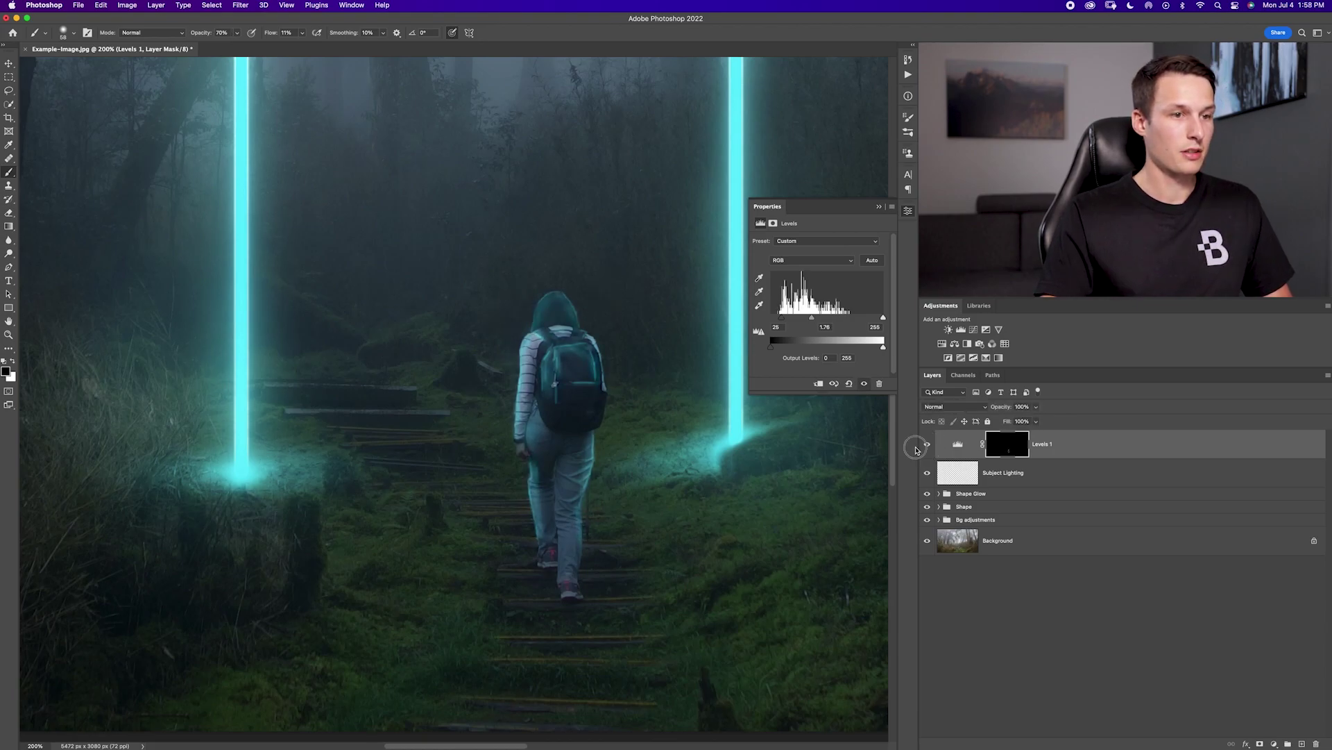
left_click(927, 445)
left_click(927, 444)
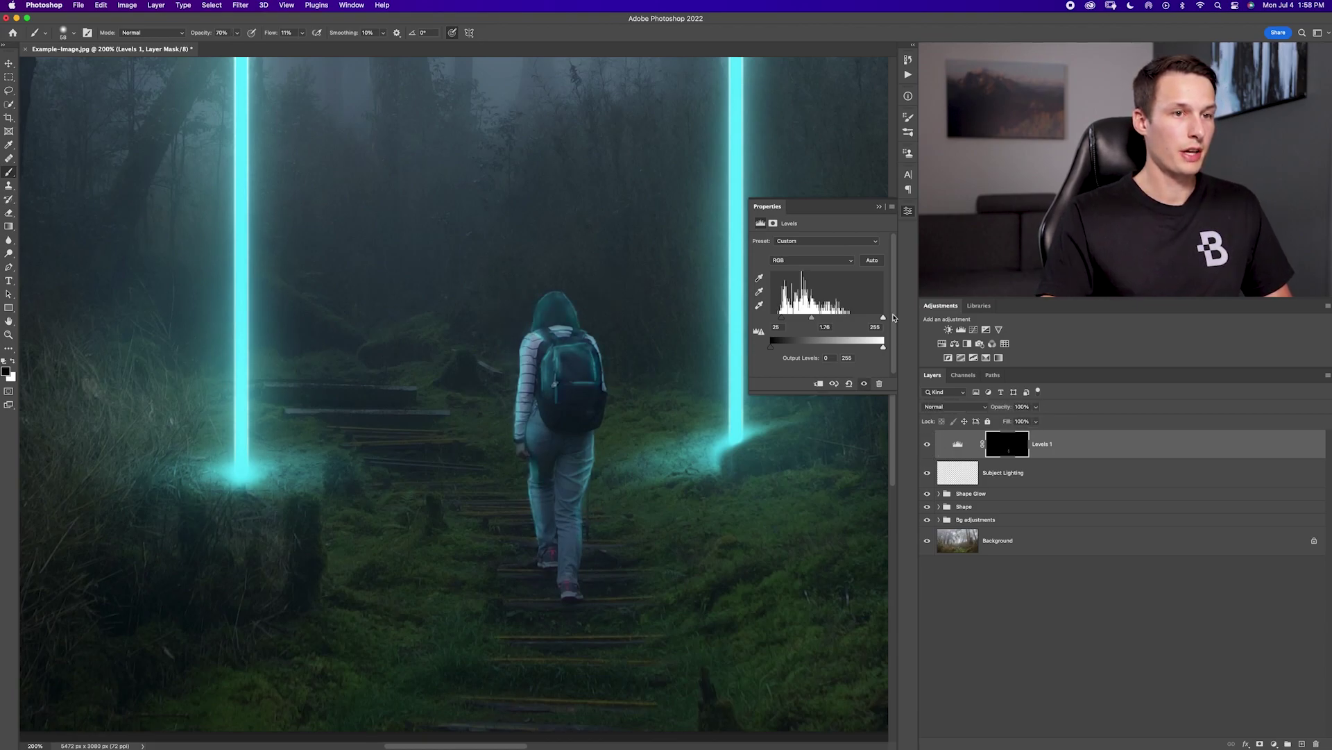
left_click(878, 206)
Group the Levels 1 and Subject Lighting layers as Subject Lighting, and toggle the group's visibility to compare the hiker before and after.
key("super+0")
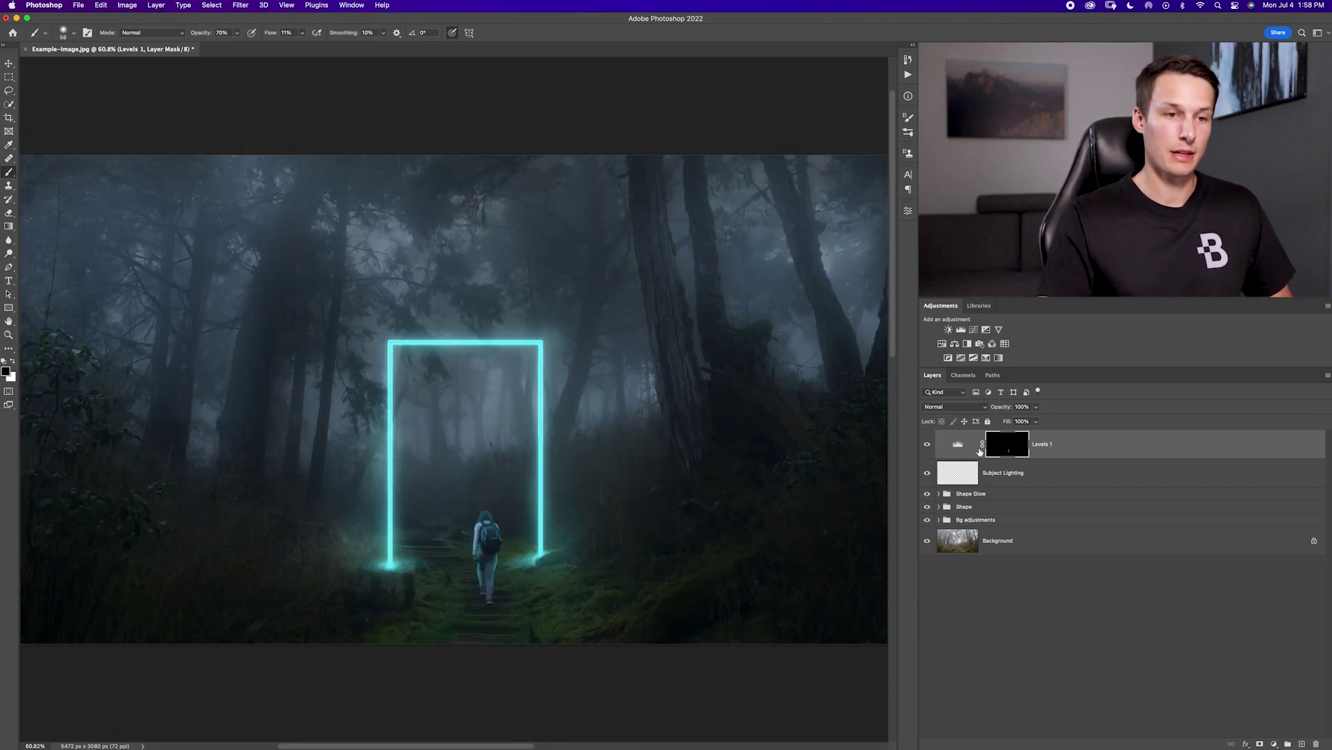
left_click(1064, 481)
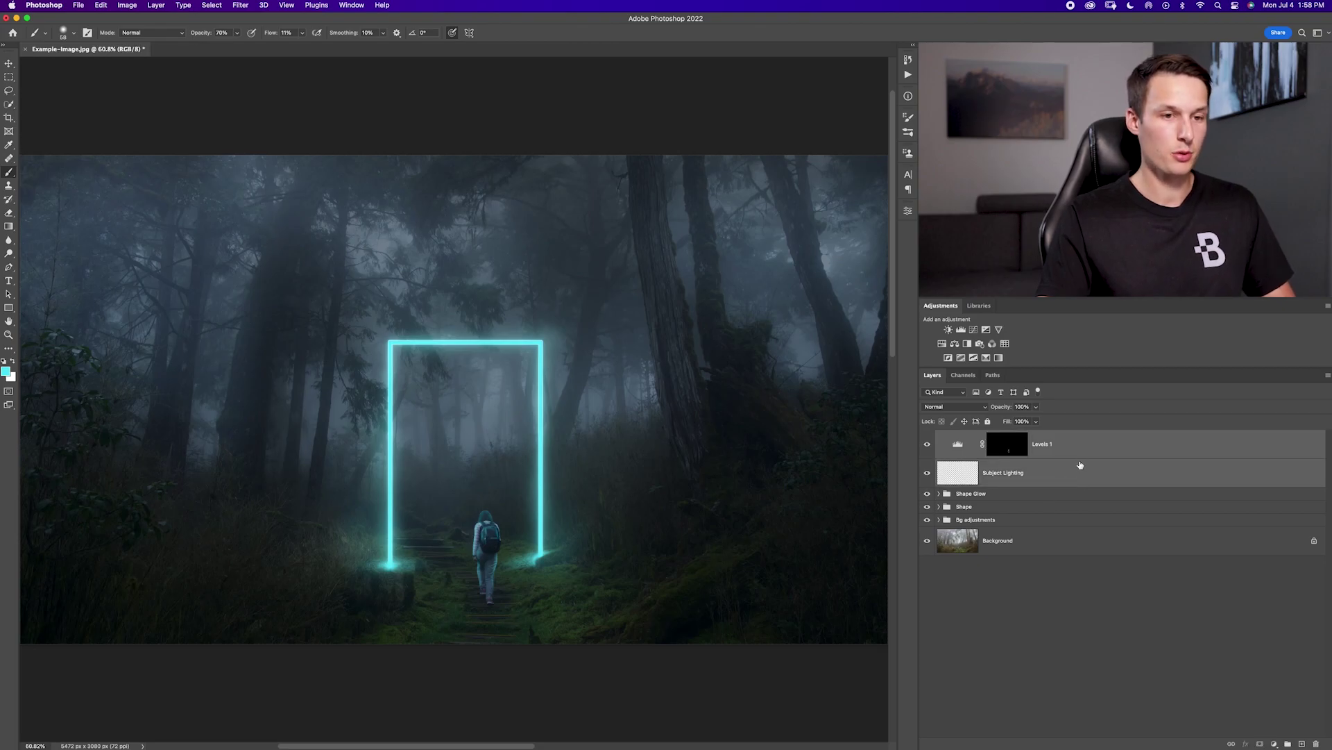
key("super+g")
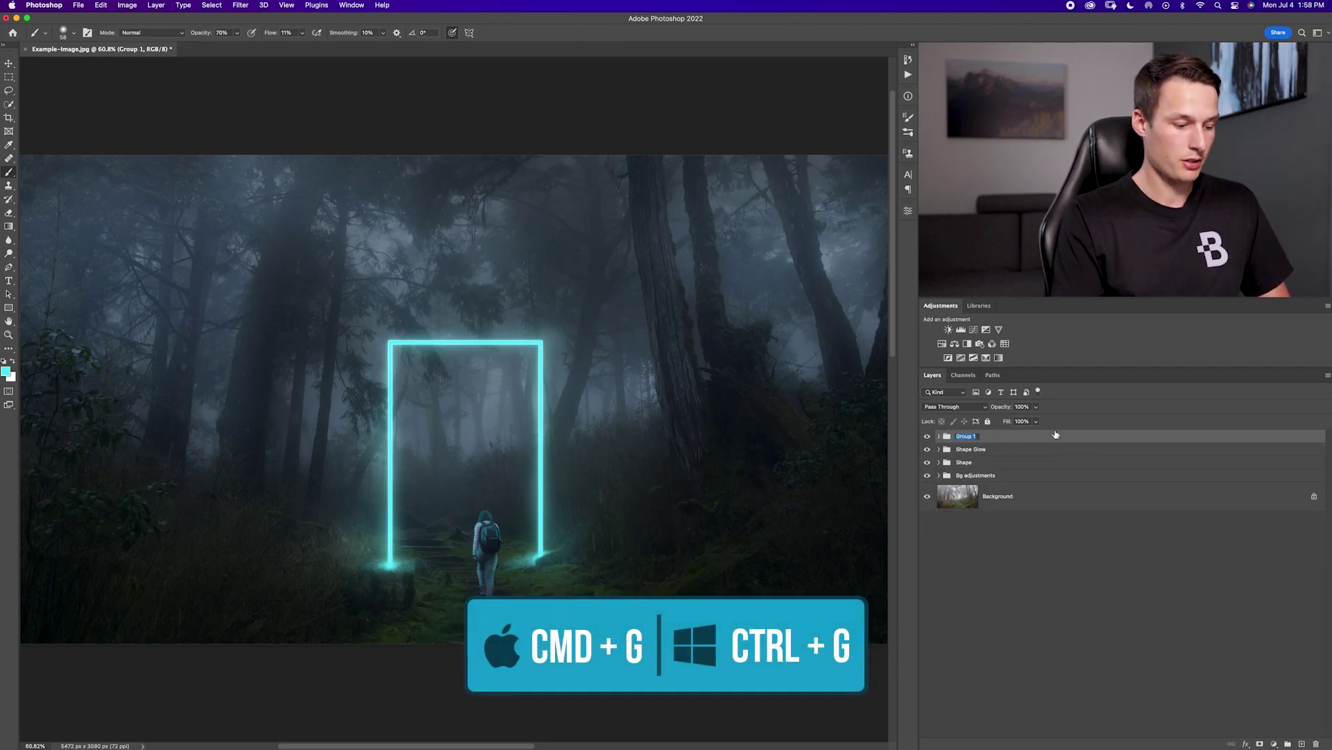
type("Subject Lighting")
key("Return")
left_click(927, 436)
left_click(927, 436)
left_click(927, 436)
left_click(927, 437)
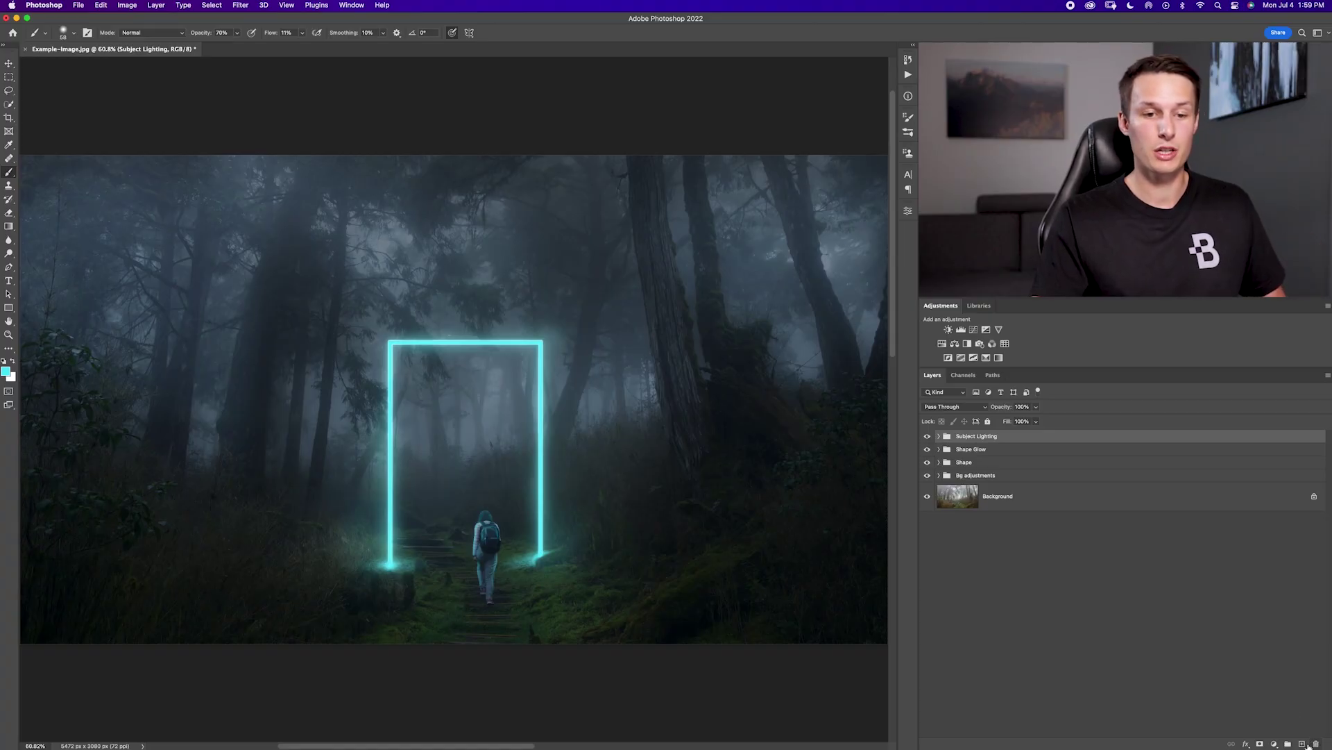
On a new layer, paint a thin cyan rim of connected strokes up the frame-facing edge of the large tree trunk beside the frame.
left_click(1302, 743)
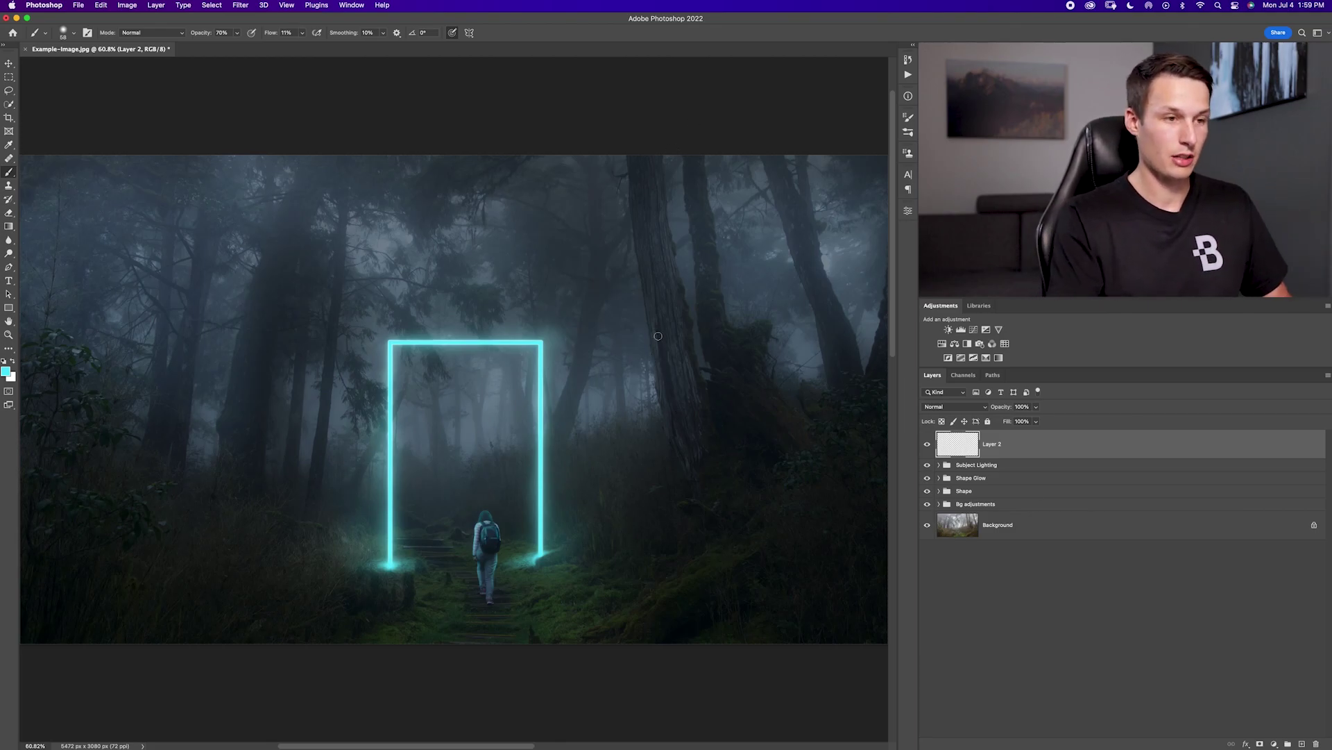
key("super+equal")
key("super+equal")
left_click_drag(743, 405, 488, 556)
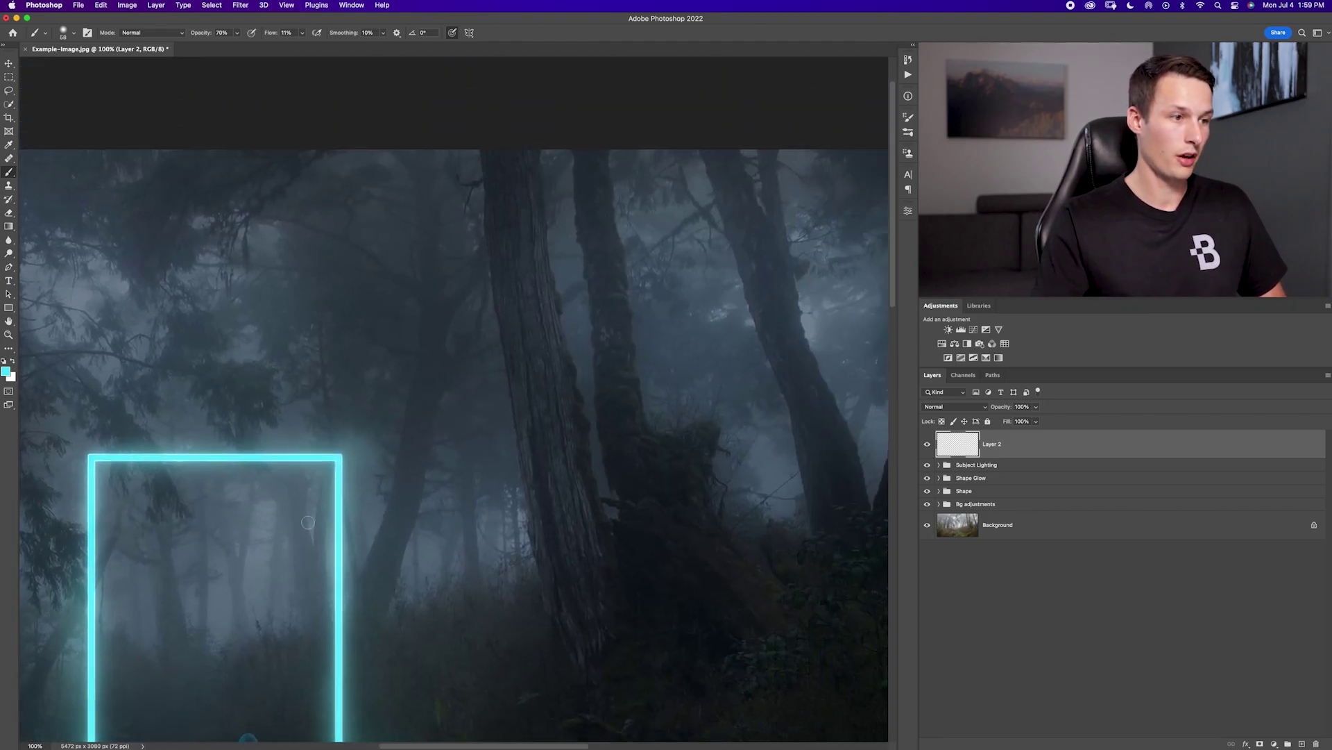
left_click_drag(504, 490, 490, 428)
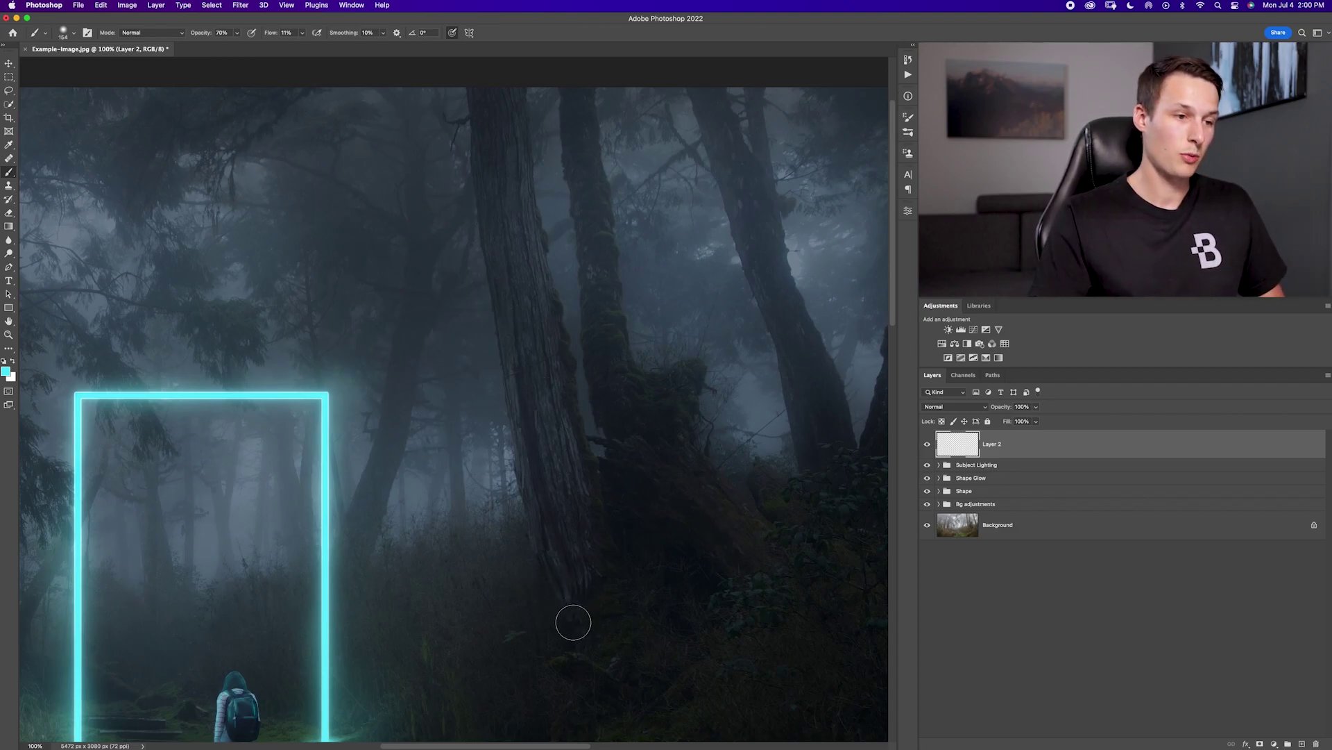
left_click_drag(574, 623, 537, 554)
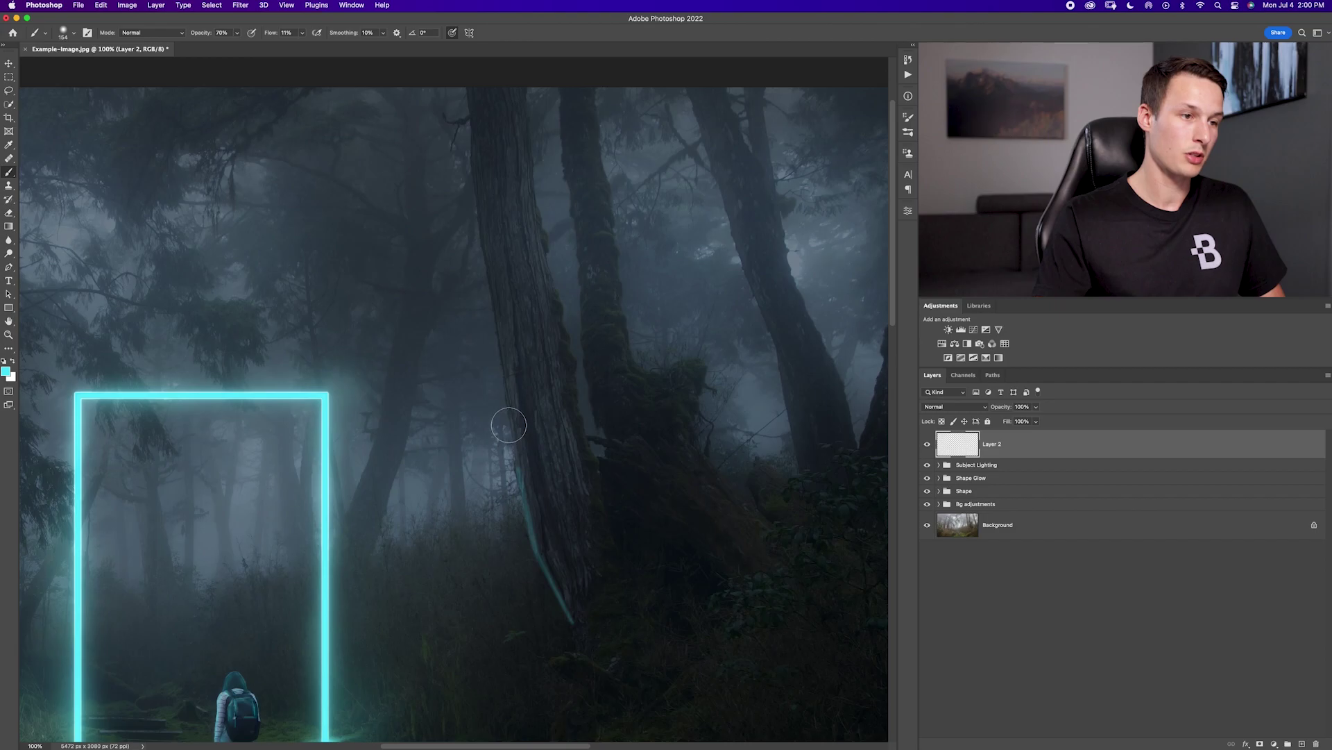
left_click(502, 368, "shift")
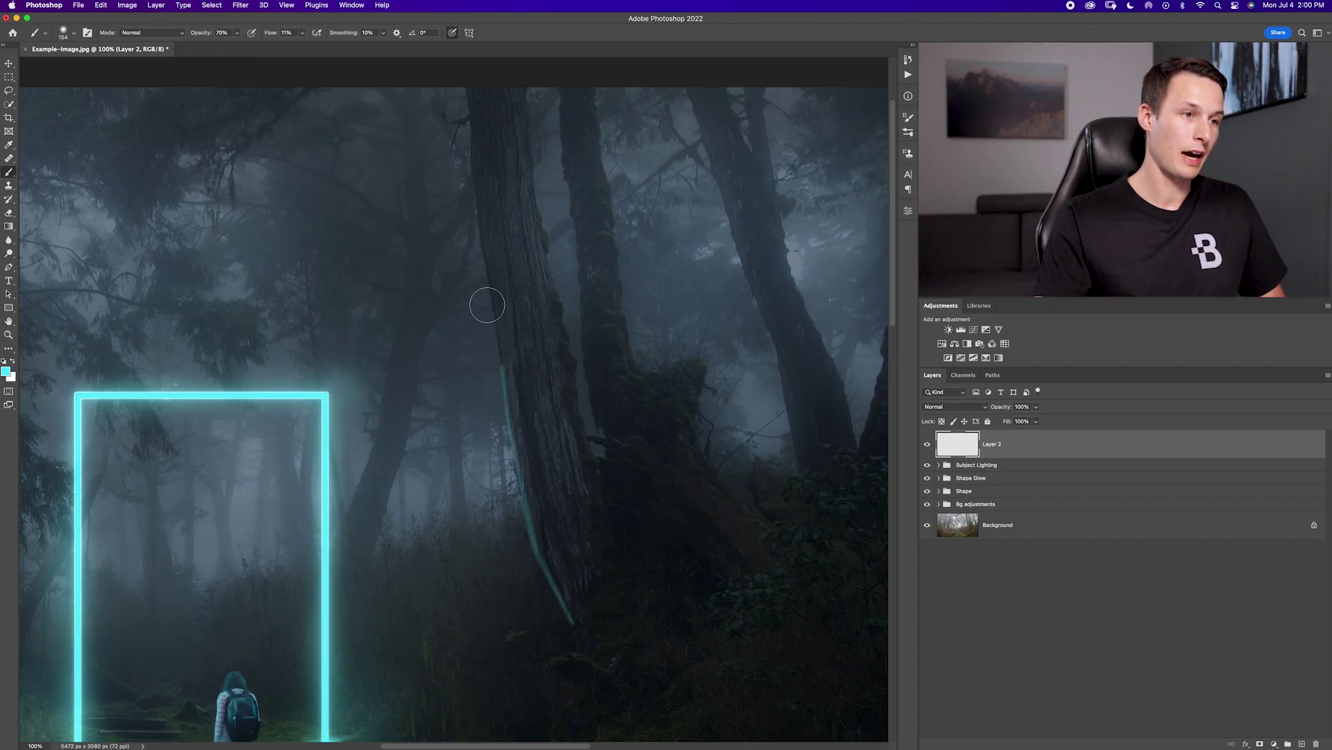
left_click(481, 225, "shift")
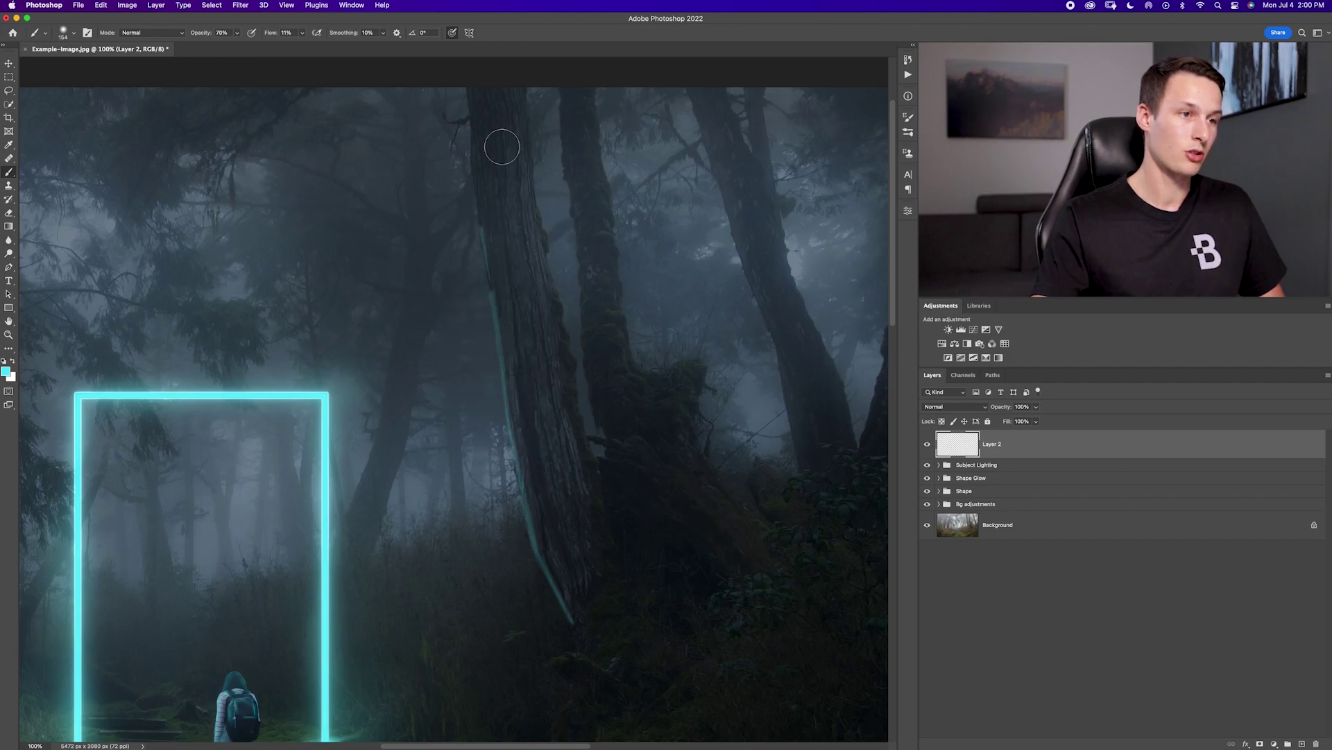
left_click(475, 179, "shift")
left_click(472, 138, "shift")
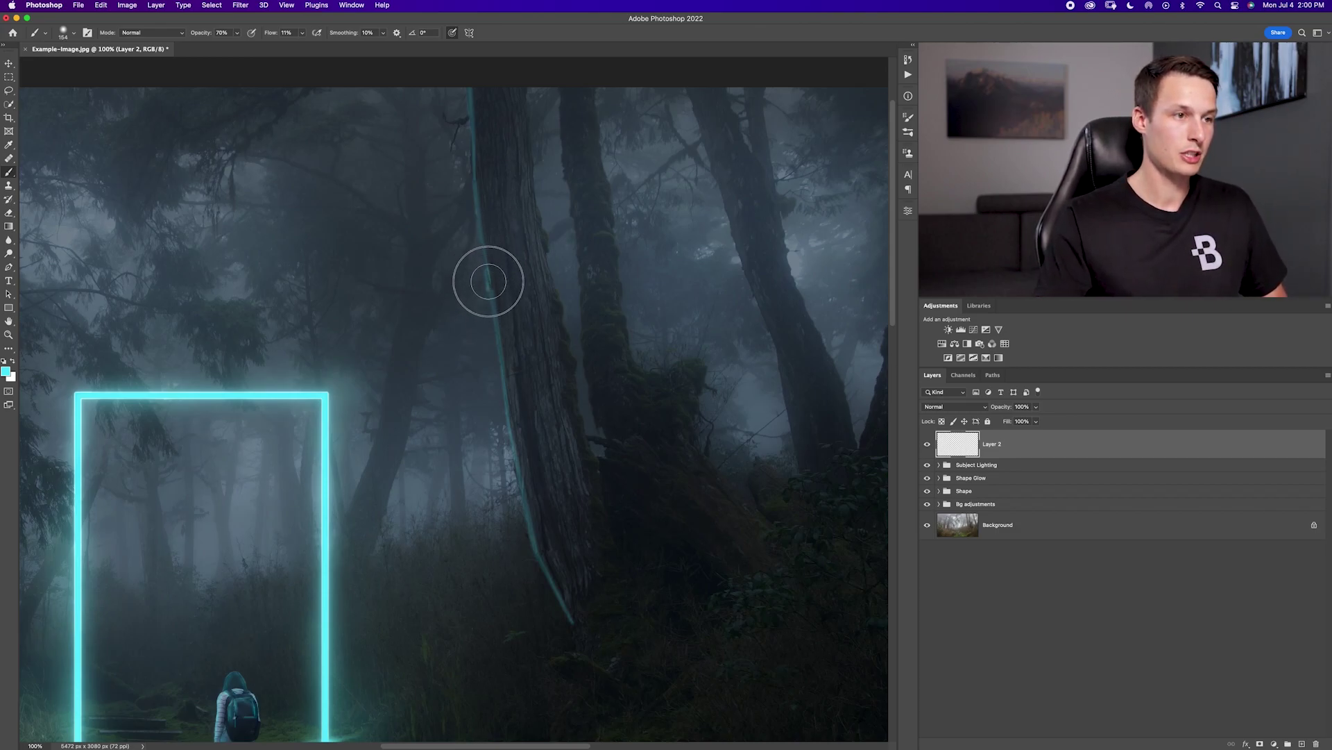
Lower the brush opacity to 30% and less, and spread softer cyan light from the rim inward over the trunk's bark.
key("3")
mouse_move(492, 268)
left_mouse_down()
mouse_move(569, 610)
mouse_move(521, 465)
left_mouse_up()
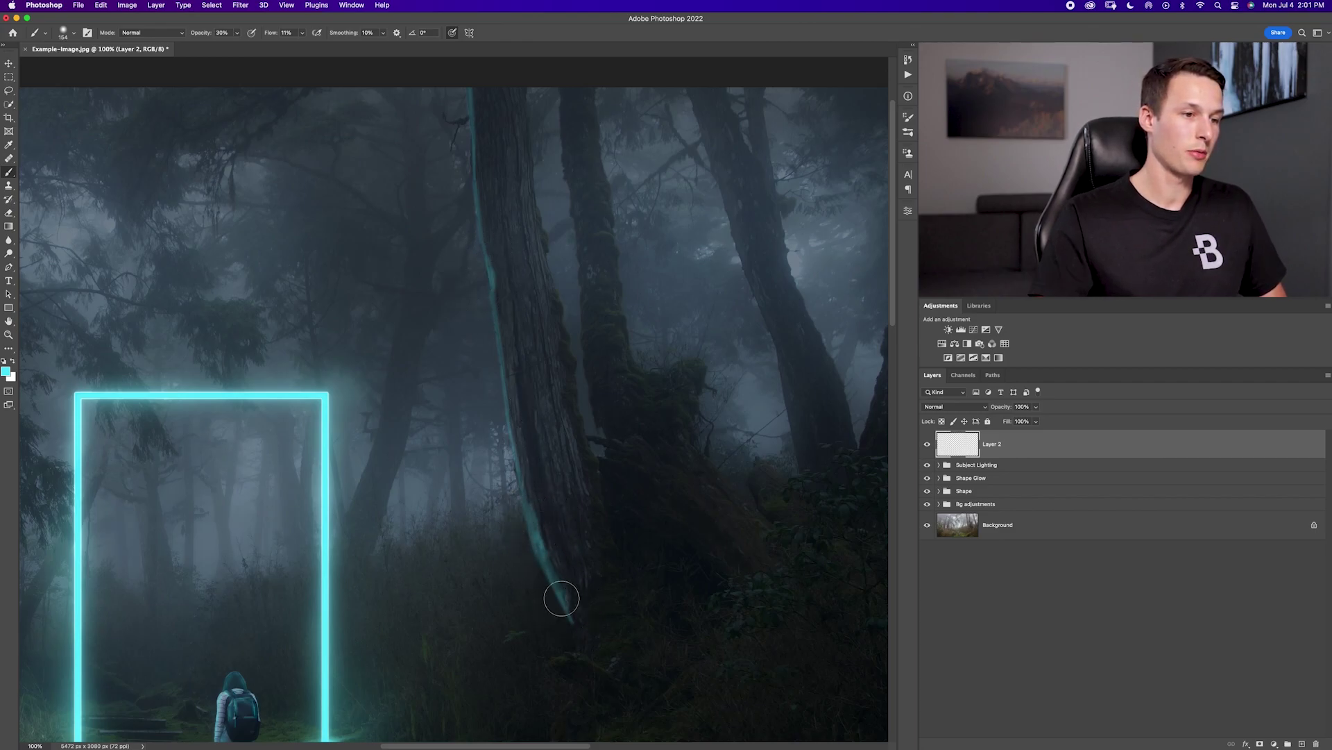
key("2")
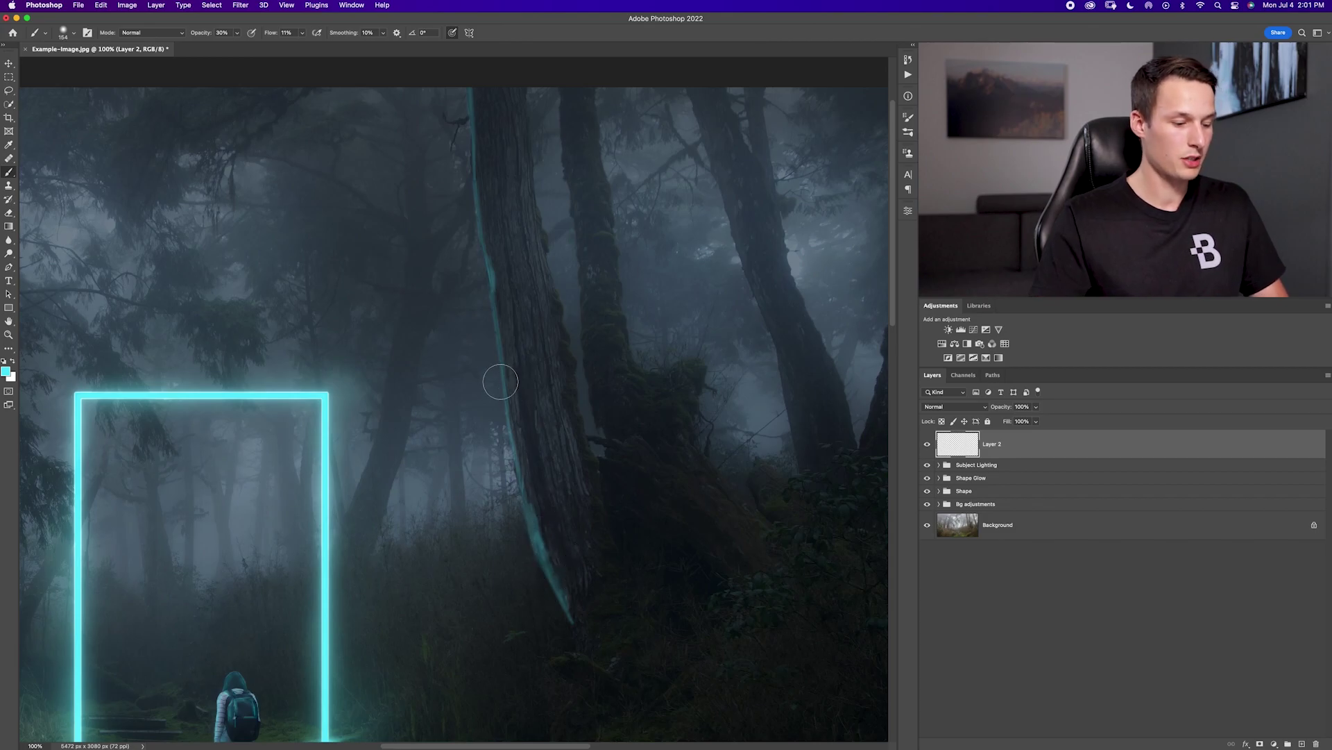
mouse_move(538, 461)
left_mouse_down()
mouse_move(562, 462)
mouse_move(523, 470)
mouse_move(470, 164)
mouse_move(566, 604)
left_mouse_up()
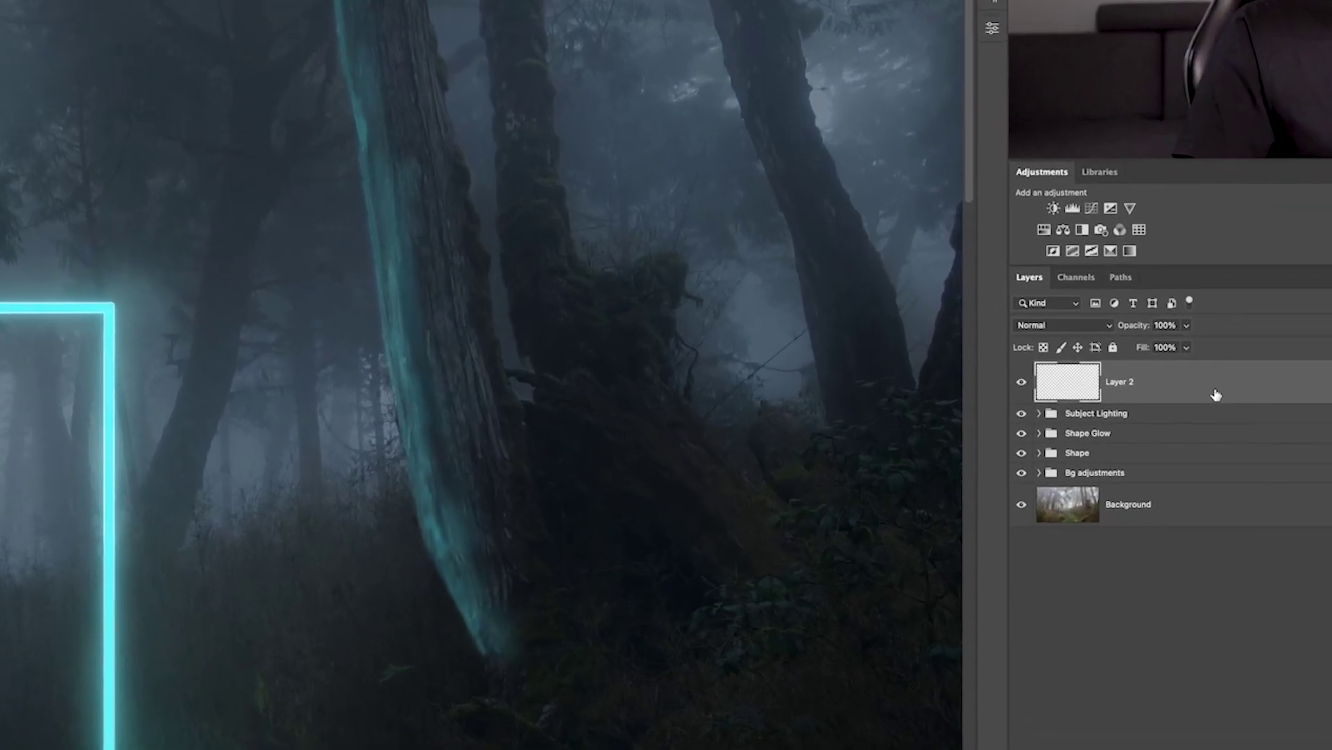
Split the painted layer's underlying-layer Blend If shadow slider to fade the cyan from dark bark, and rename the layer Tree Glow.
double_click(1033, 448)
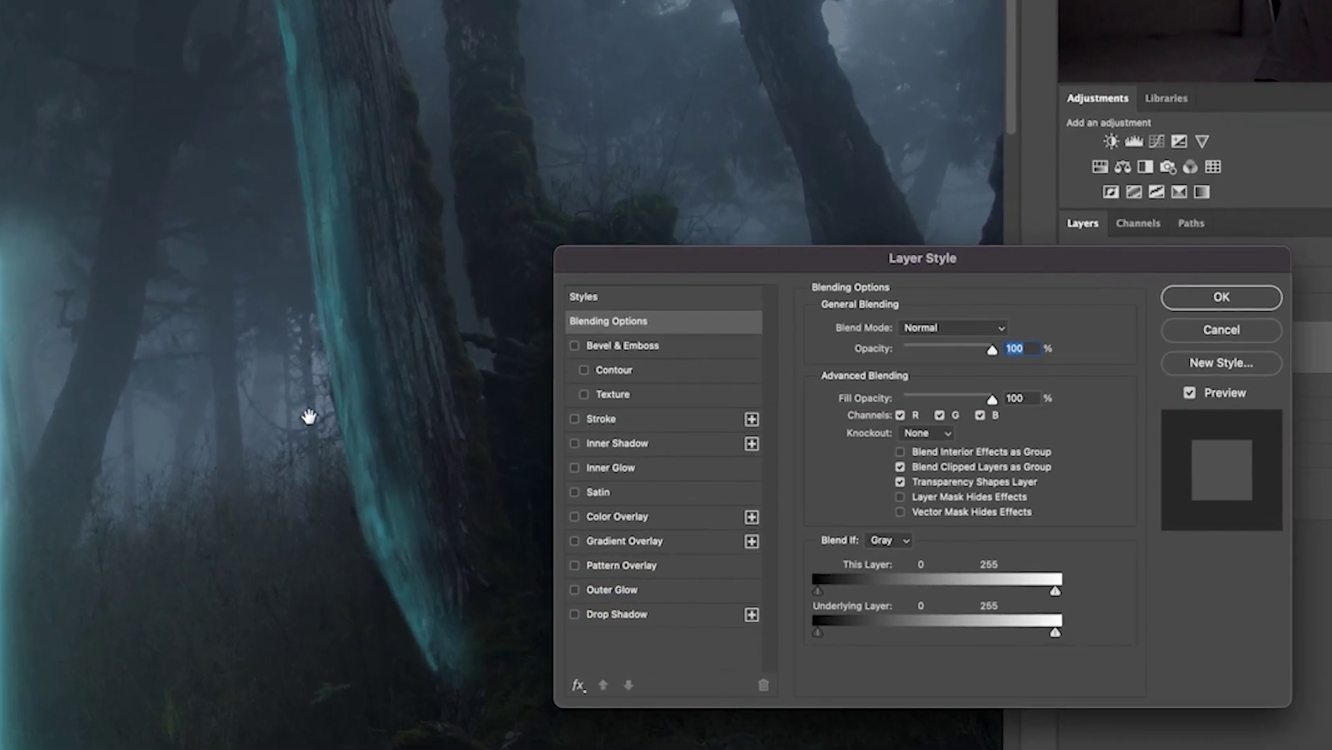
left_click(826, 639)
mouse_move(821, 640)
left_mouse_down()
mouse_move(861, 645)
mouse_move(846, 636)
left_mouse_up()
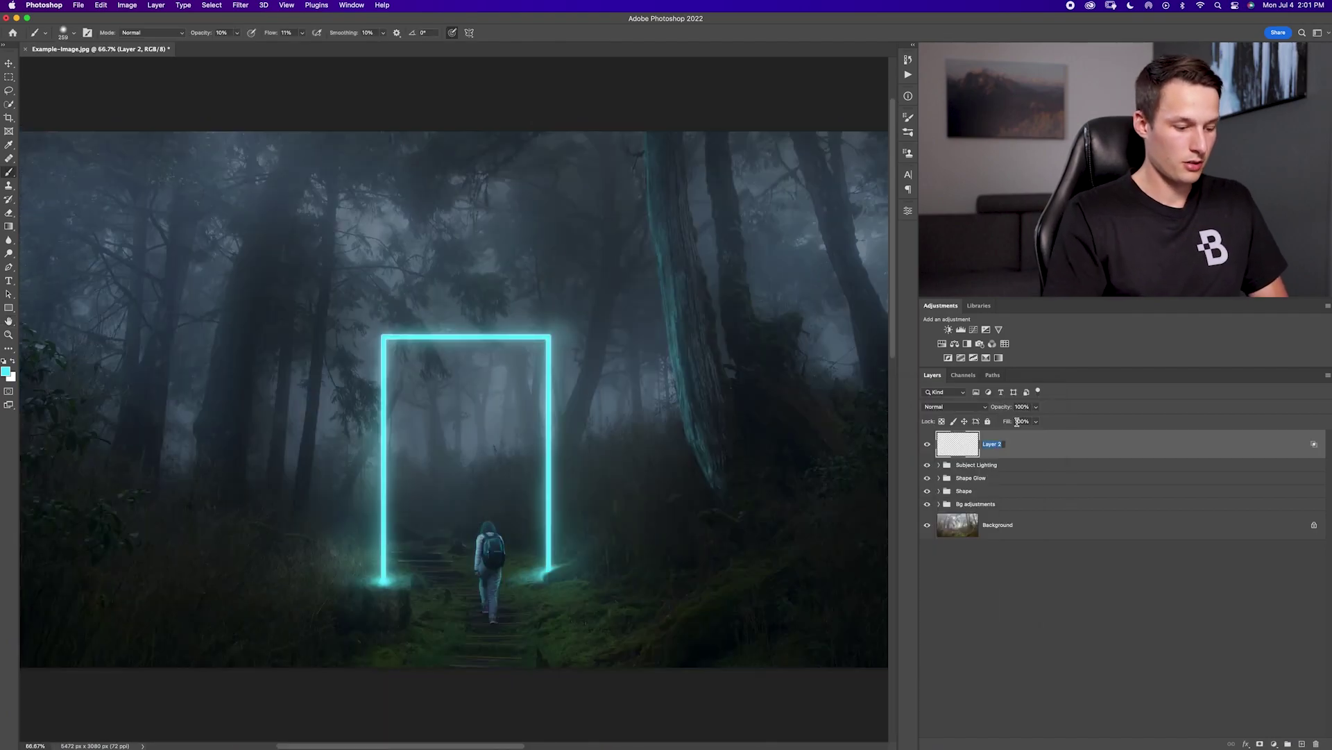
type("e Glow")
key("Return")
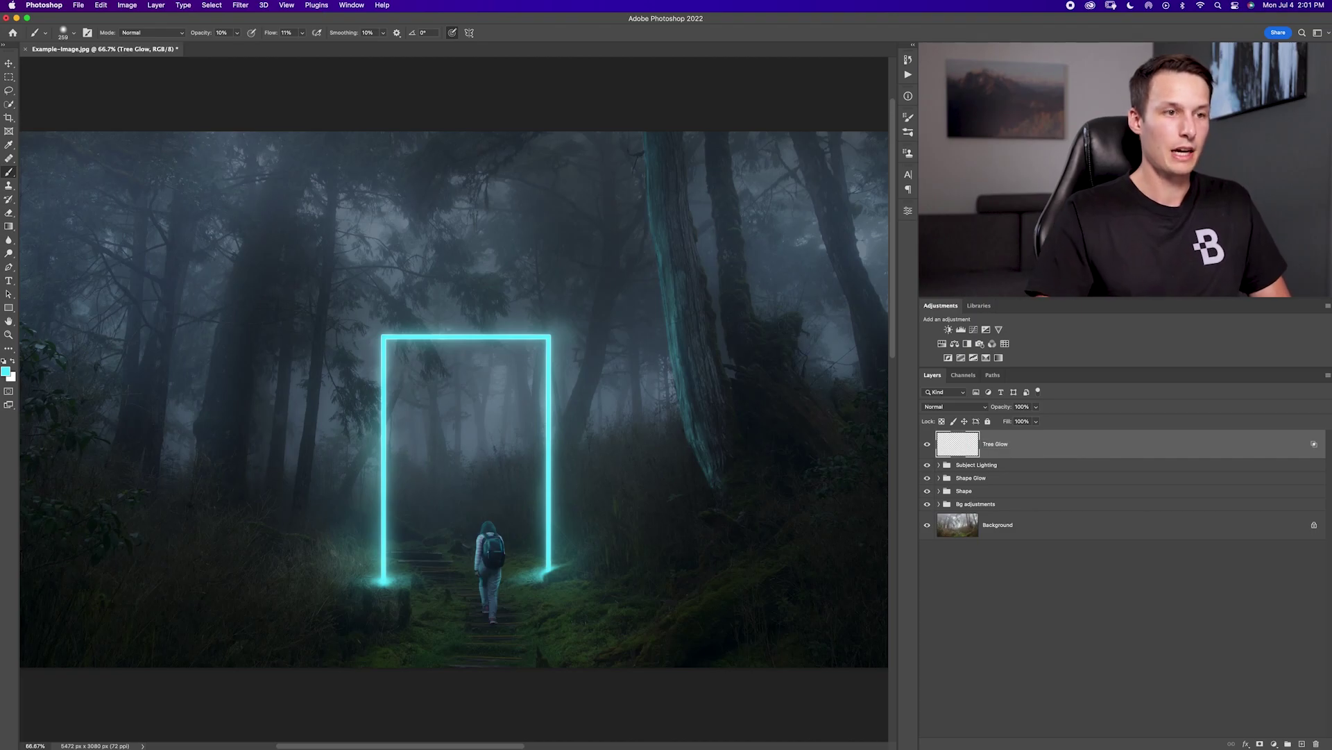
On a new General Glow layer, paint faint cyan over the surrounding ground at 2% flow and split its underlying Blend If shadows to about 0/37.
left_click(1303, 744)
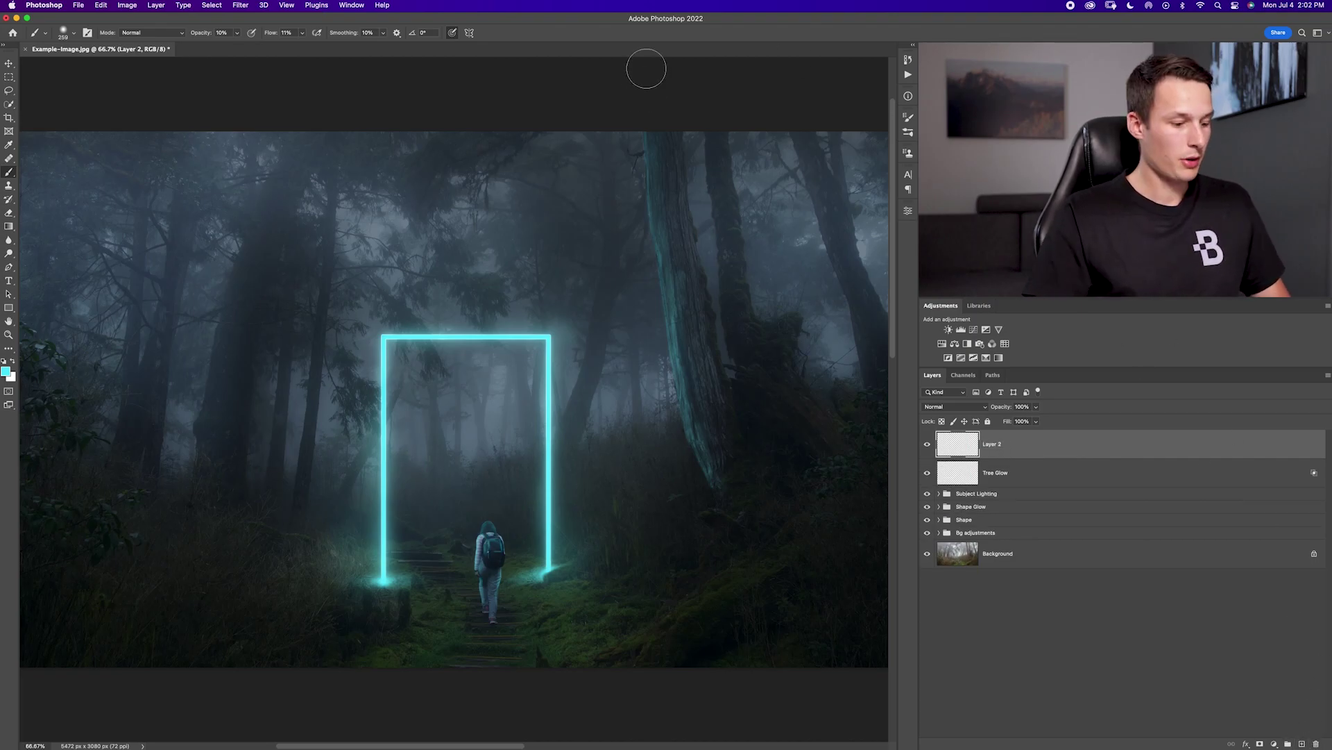
mouse_move(378, 634)
left_mouse_down()
mouse_move(379, 586)
mouse_move(391, 585)
mouse_move(375, 585)
mouse_move(381, 595)
mouse_move(331, 554)
mouse_move(309, 565)
mouse_move(319, 573)
mouse_move(344, 563)
mouse_move(332, 570)
mouse_move(251, 526)
mouse_move(340, 558)
mouse_move(394, 627)
mouse_move(446, 618)
mouse_move(420, 643)
mouse_move(599, 638)
mouse_move(661, 611)
mouse_move(613, 604)
mouse_move(591, 553)
mouse_move(574, 605)
mouse_move(621, 620)
mouse_move(653, 596)
mouse_move(619, 561)
mouse_move(621, 594)
mouse_move(641, 547)
mouse_move(620, 542)
mouse_move(638, 567)
mouse_move(720, 551)
left_mouse_up()
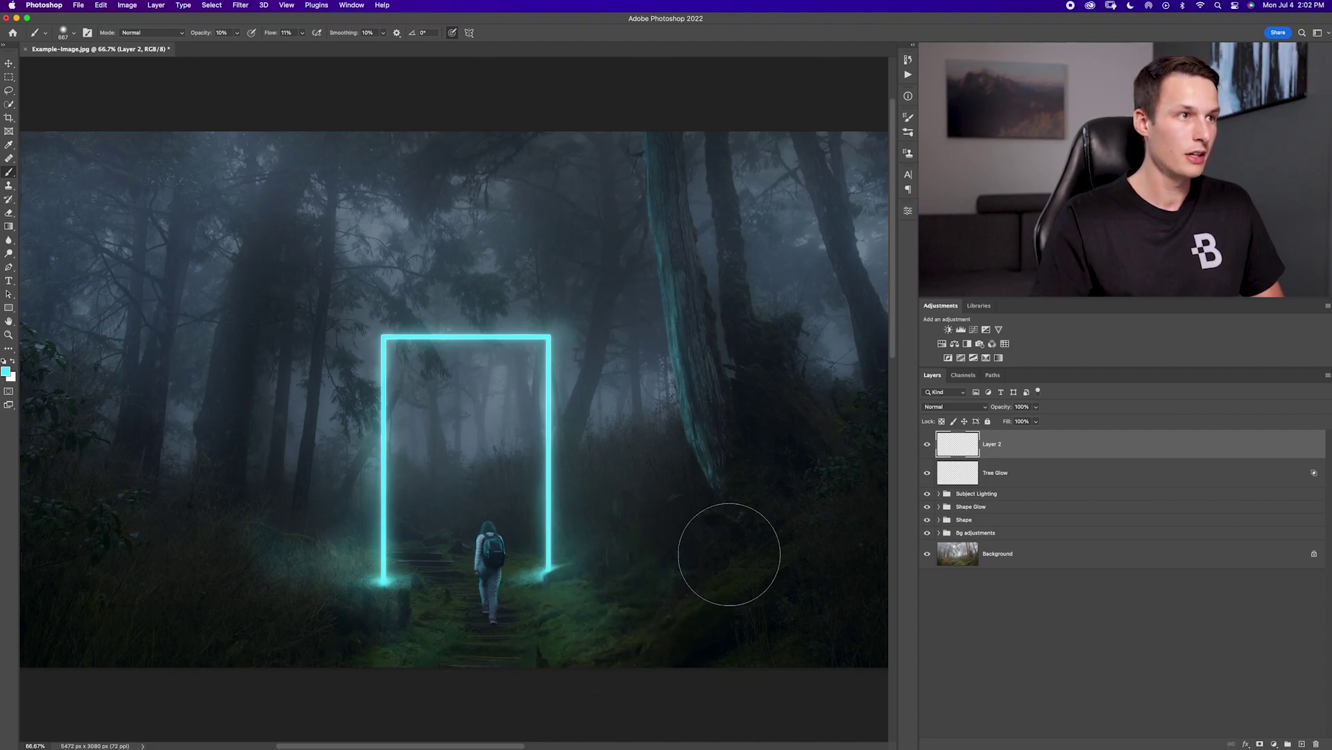
left_click(306, 33)
left_click_drag(299, 47, 297, 46)
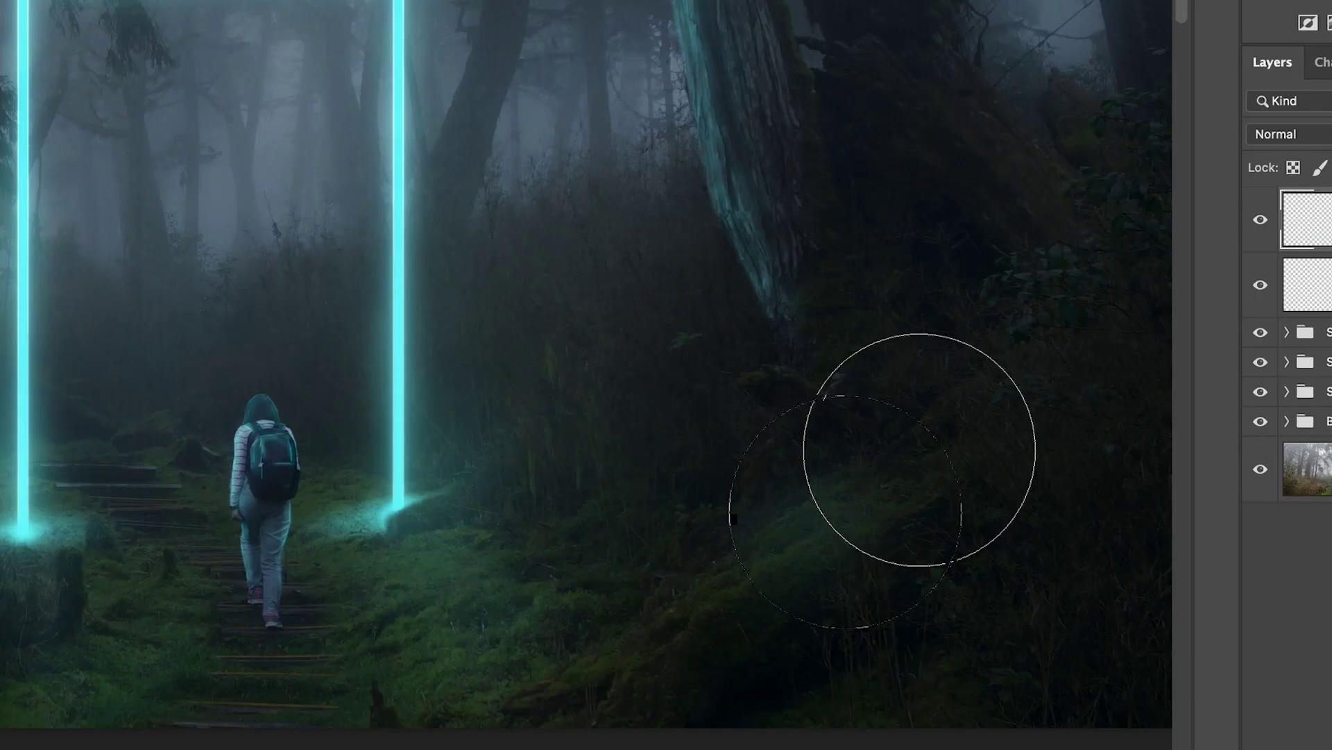
left_click_drag(757, 564, 745, 570)
mouse_move(844, 505)
left_mouse_down()
mouse_move(765, 505)
mouse_move(830, 508)
mouse_move(568, 666)
mouse_move(853, 507)
left_mouse_up()
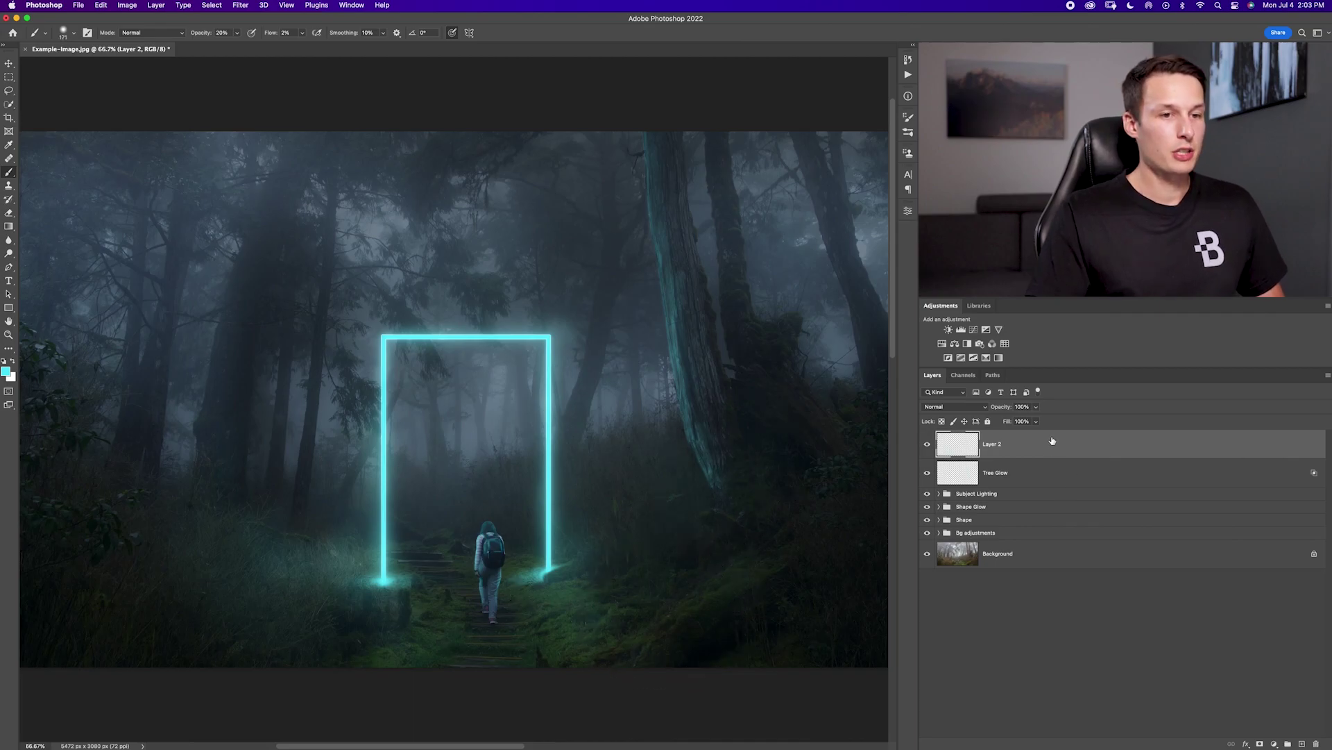
double_click(1052, 441)
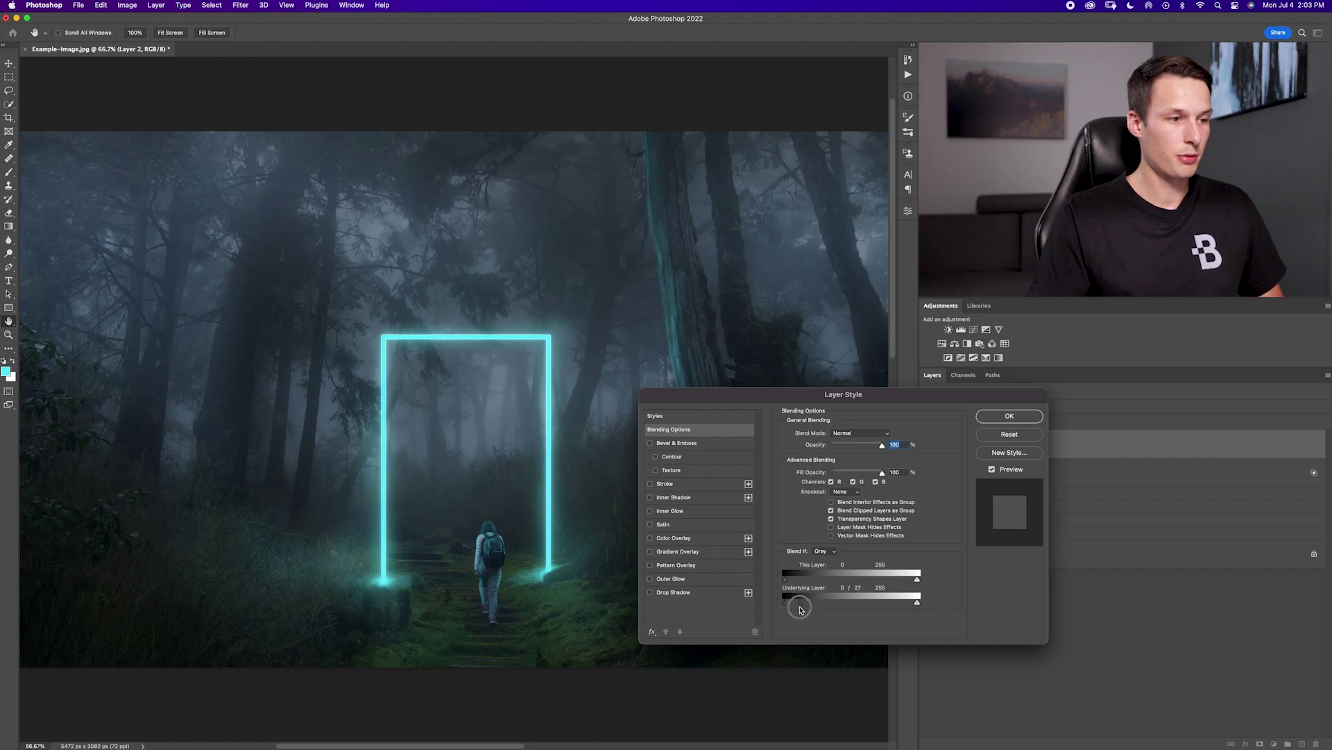
key("Return")
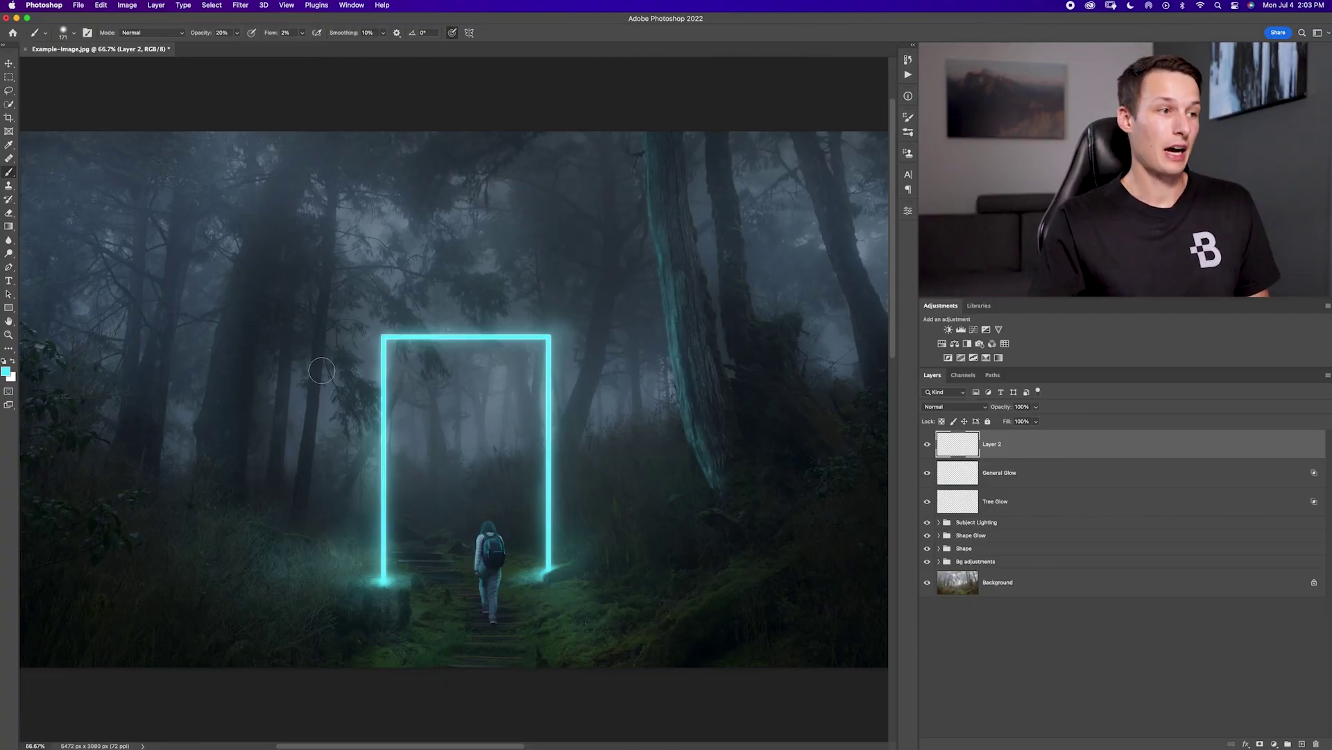
Paint cyan haze into the foggy sky between the trees at 20% and 40% opacity, and name the layer Sky Glow.
left_click_drag(743, 322, 795, 325)
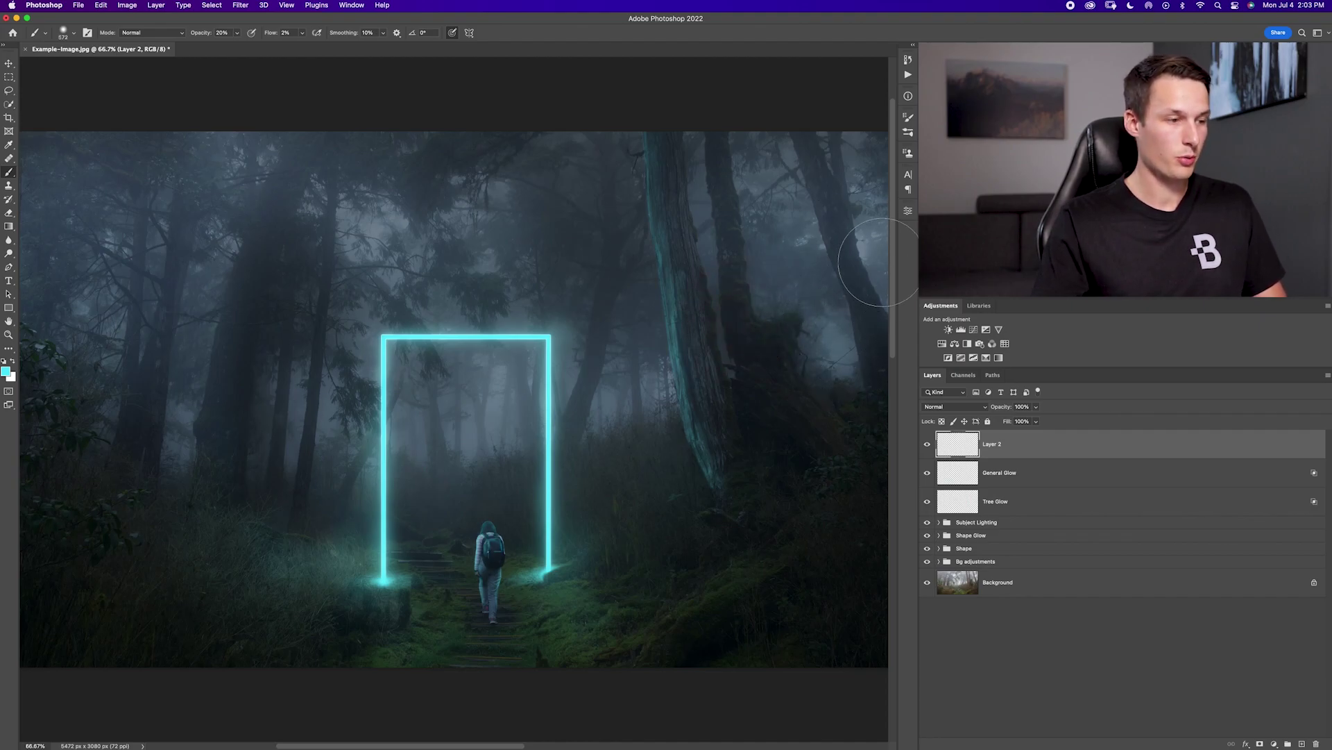
key("4")
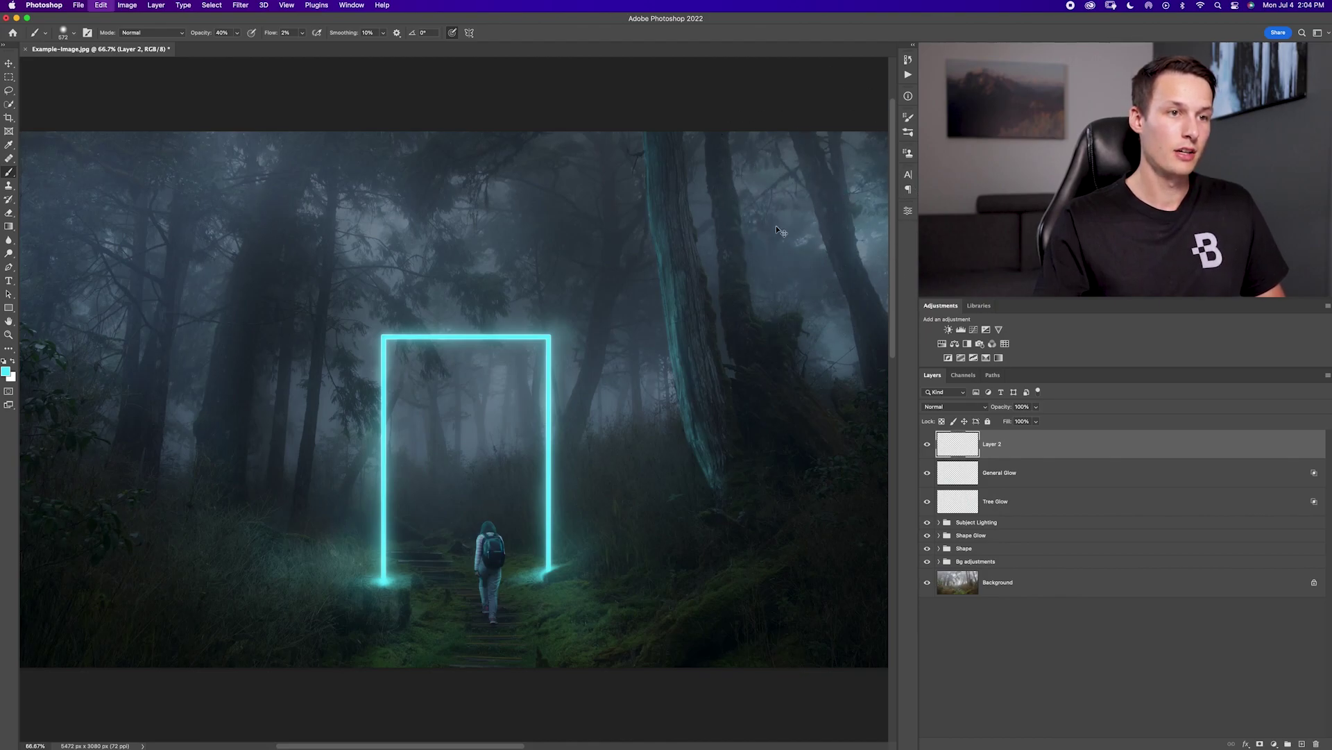
left_click_drag(759, 173, 792, 171)
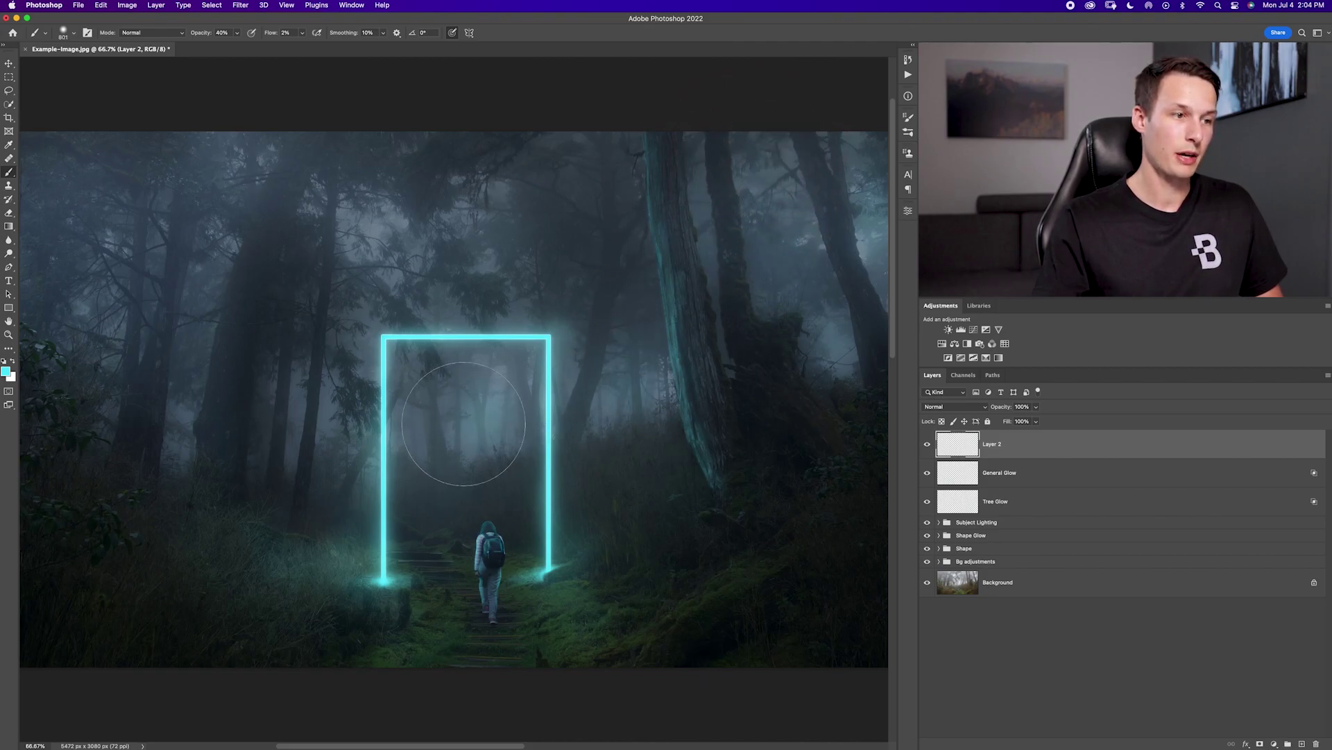
type("Sky")
type("Glow")
key("Return")
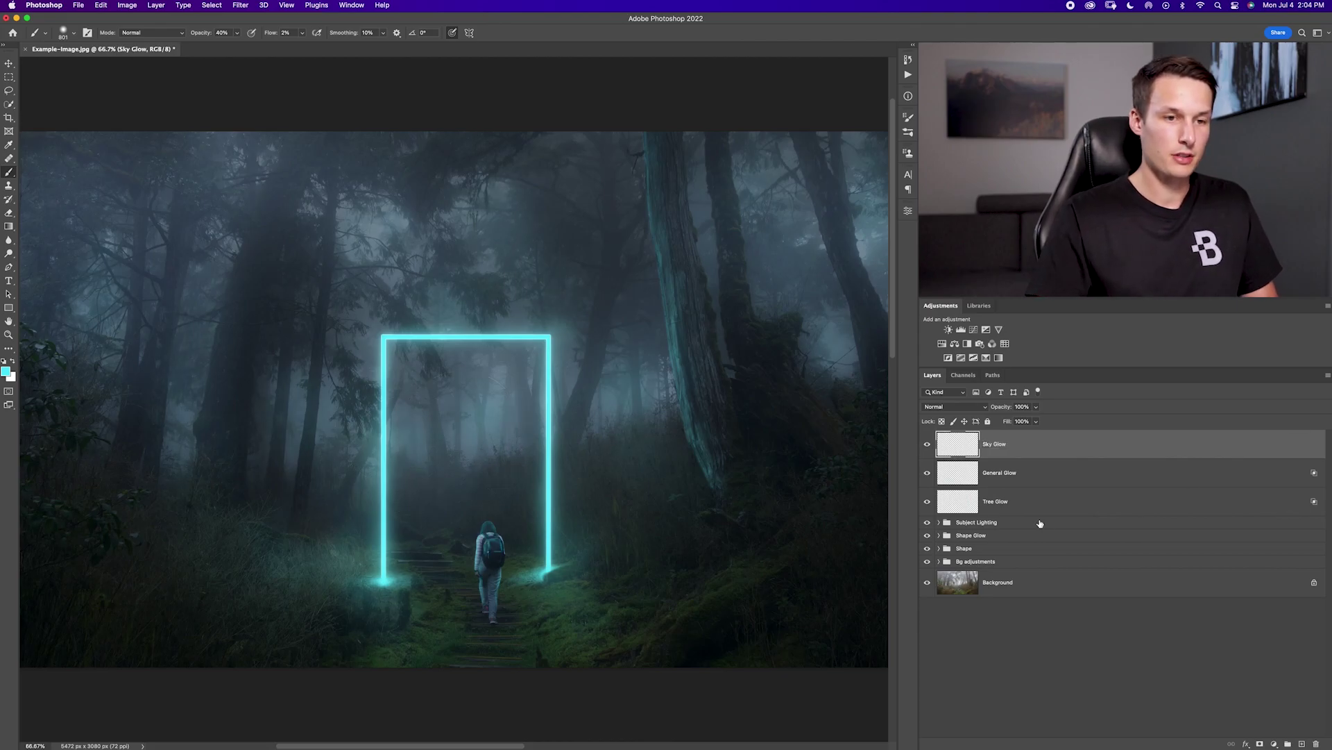
Group the Sky Glow, General Glow and Tree Glow layers and name the group BG Glows.
left_click(1048, 503, "shift")
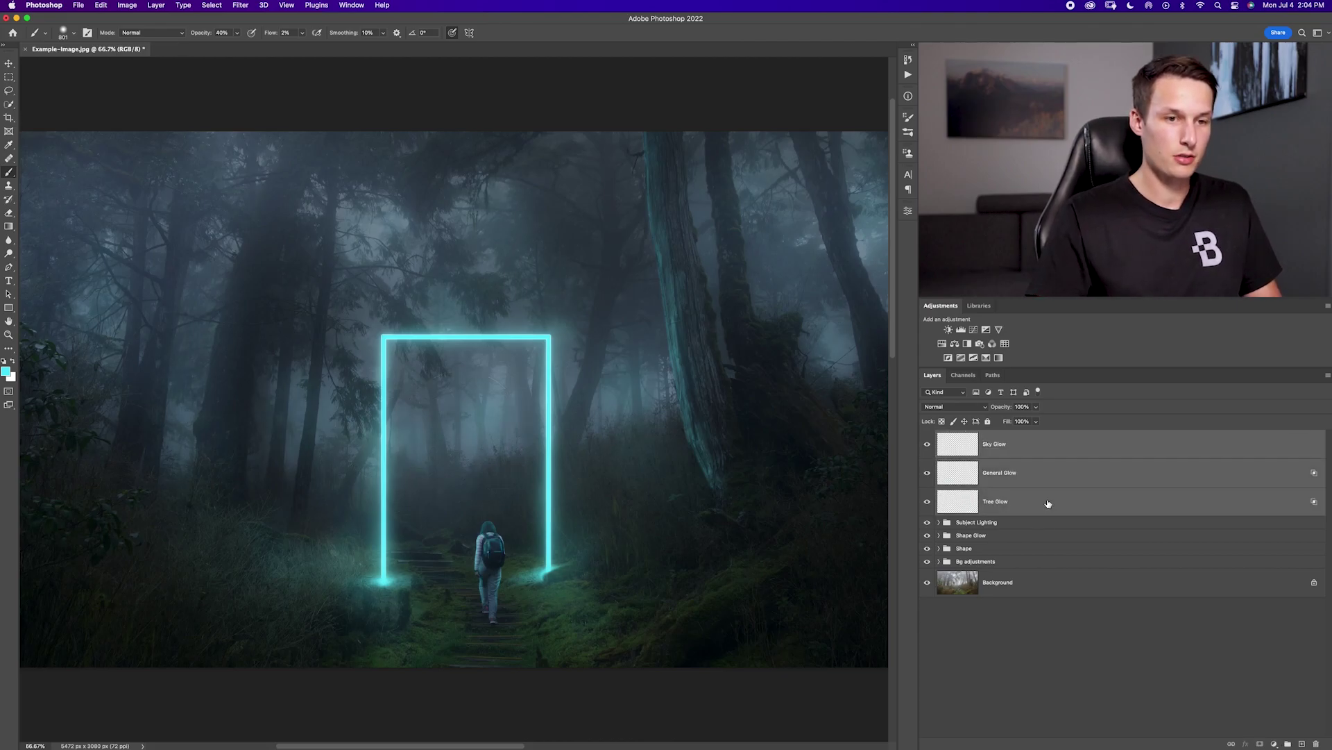
key("super+g")
double_click(967, 437)
type("BG Glows")
key("Return")
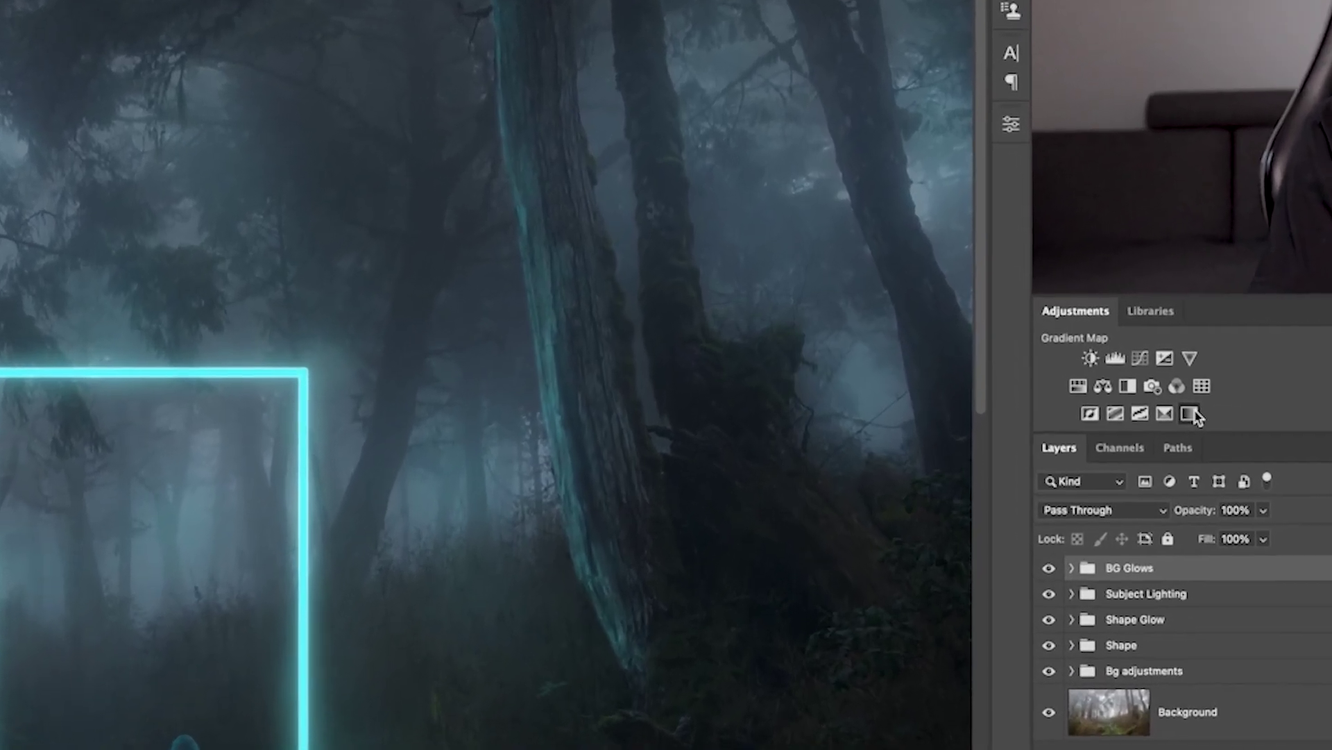
Add a Gradient Map adjustment above BG Glows and set its shadow-end color stop to dark teal #25747f.
left_click(1193, 414)
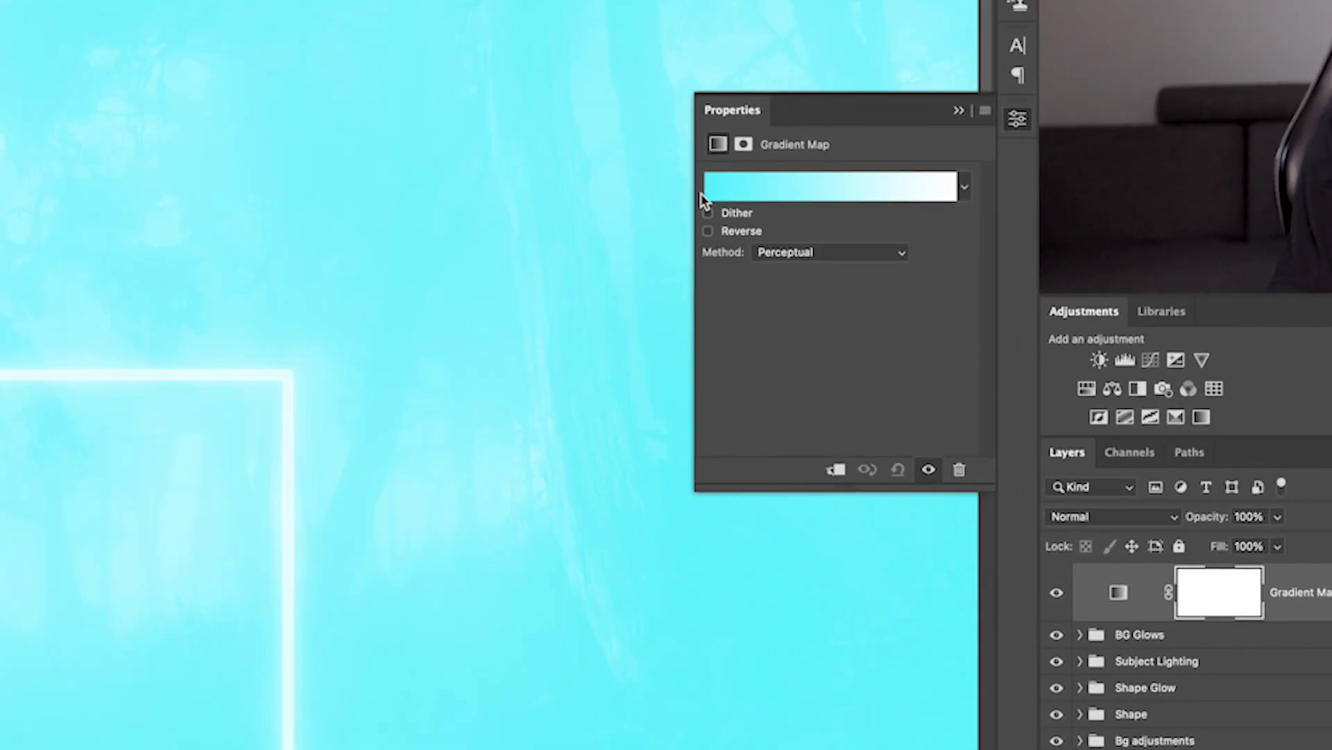
left_click(722, 199)
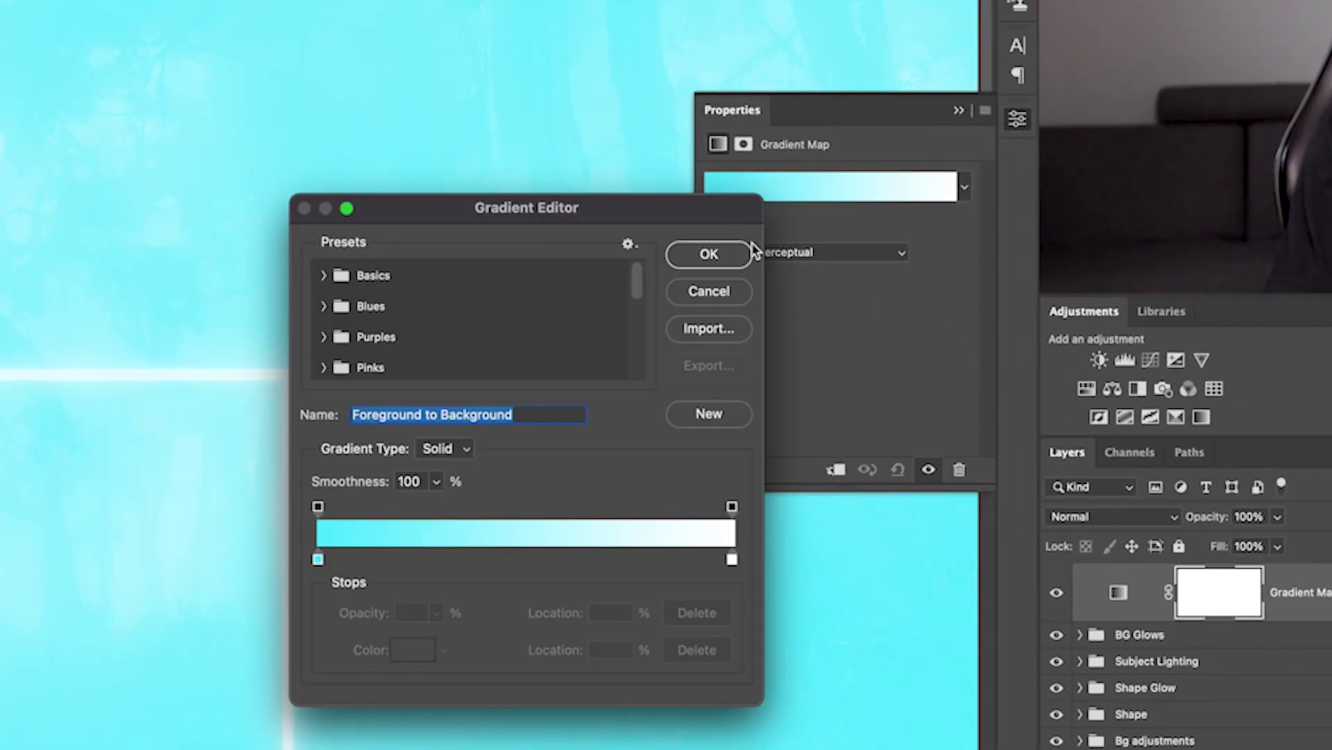
left_click(318, 560)
left_click(416, 652)
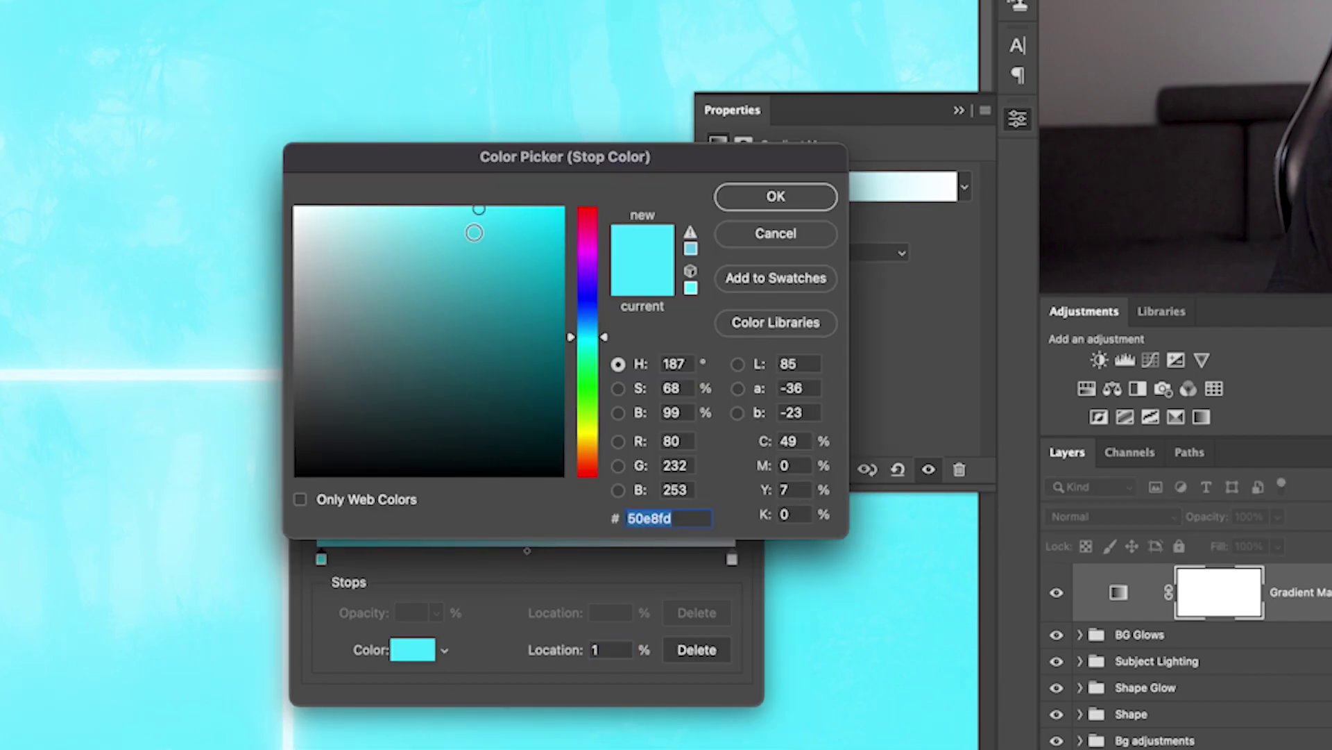
left_click(478, 331)
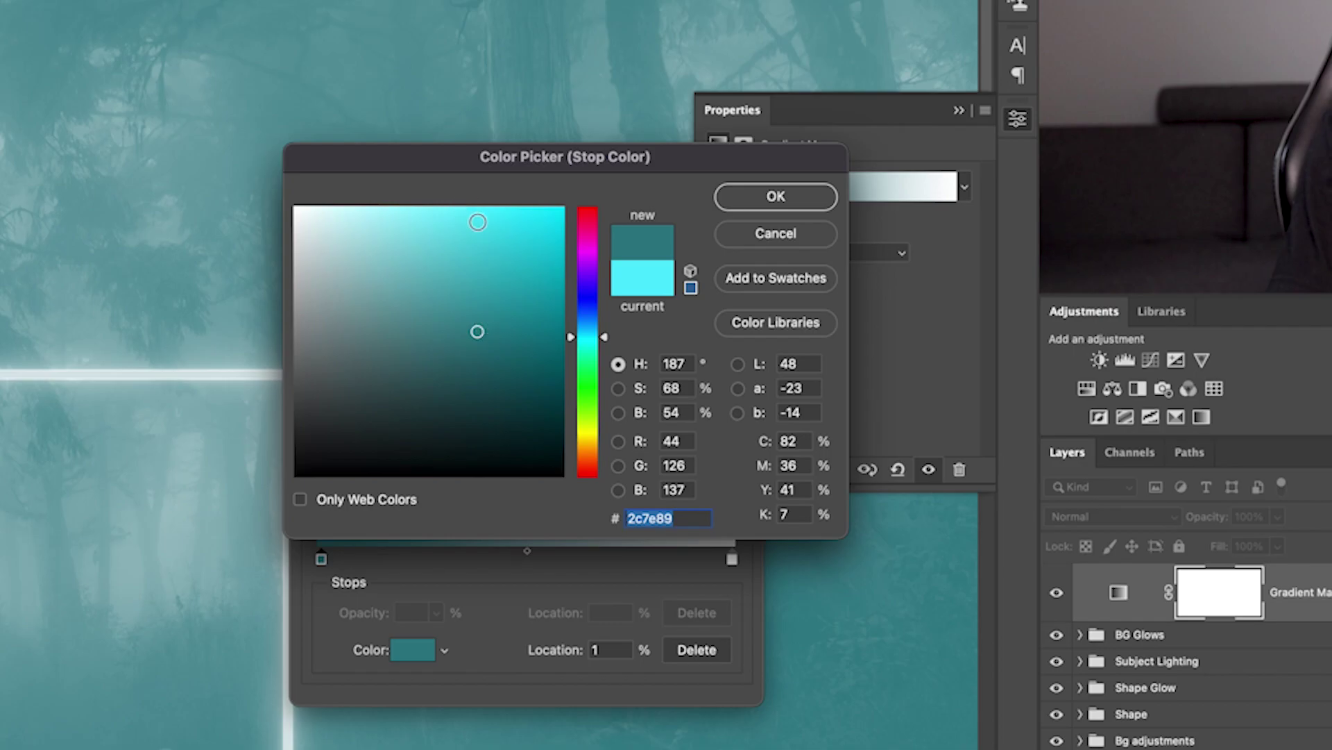
left_click(484, 342)
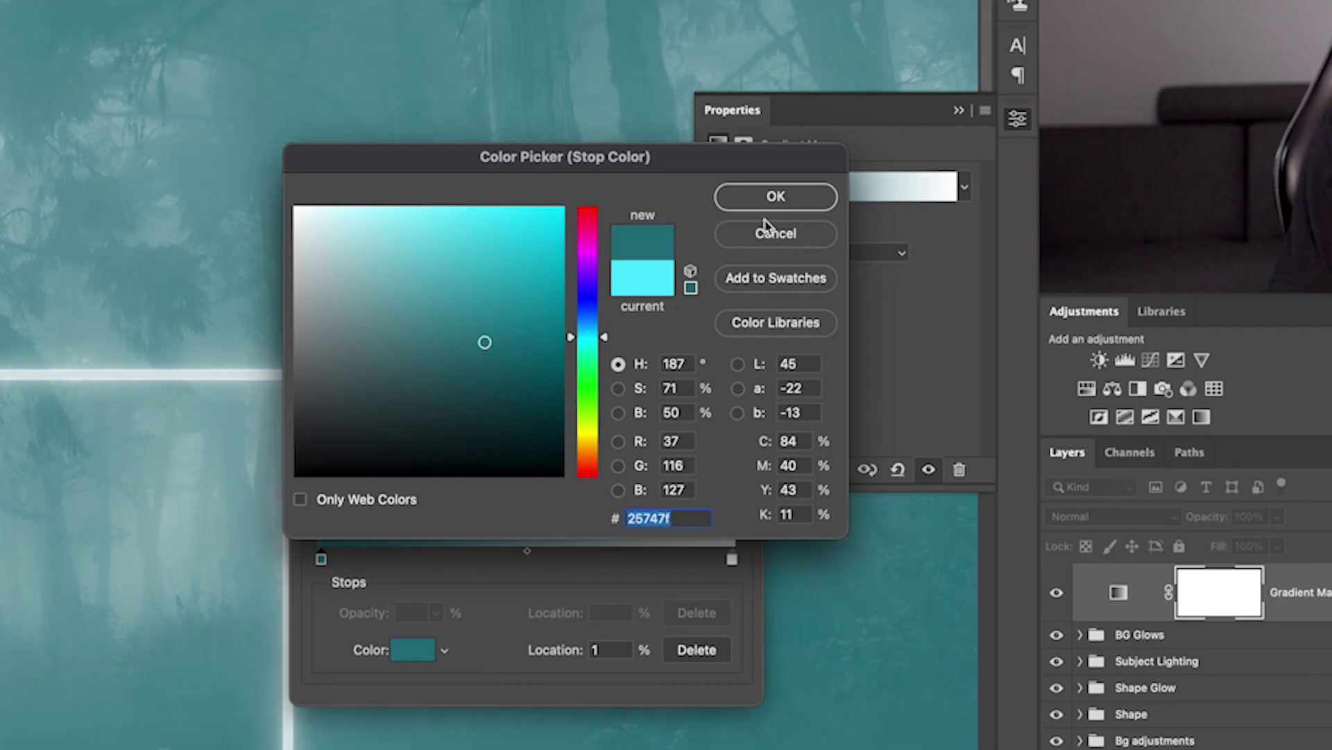
left_click(777, 201)
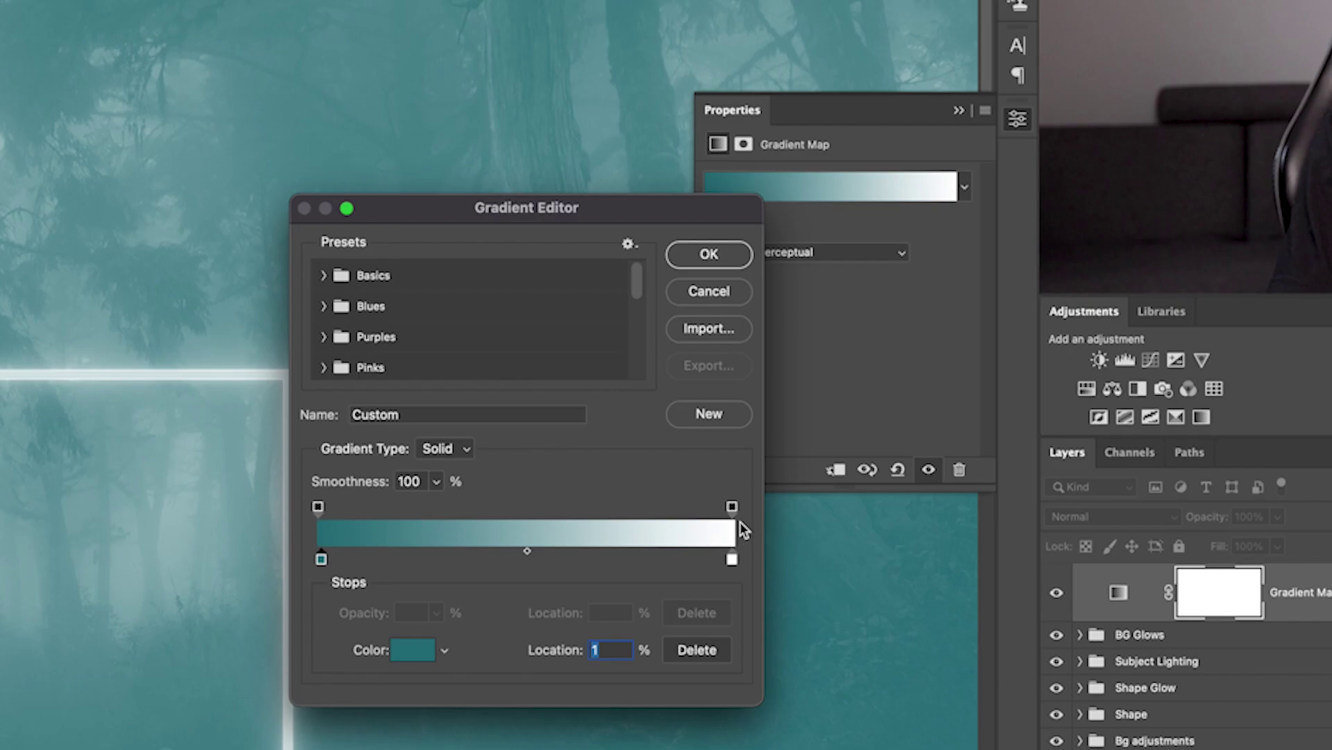
Accept the edited gradient, set the Gradient Map layer's blend mode to Overlay and strongly lower its opacity.
left_click(709, 254)
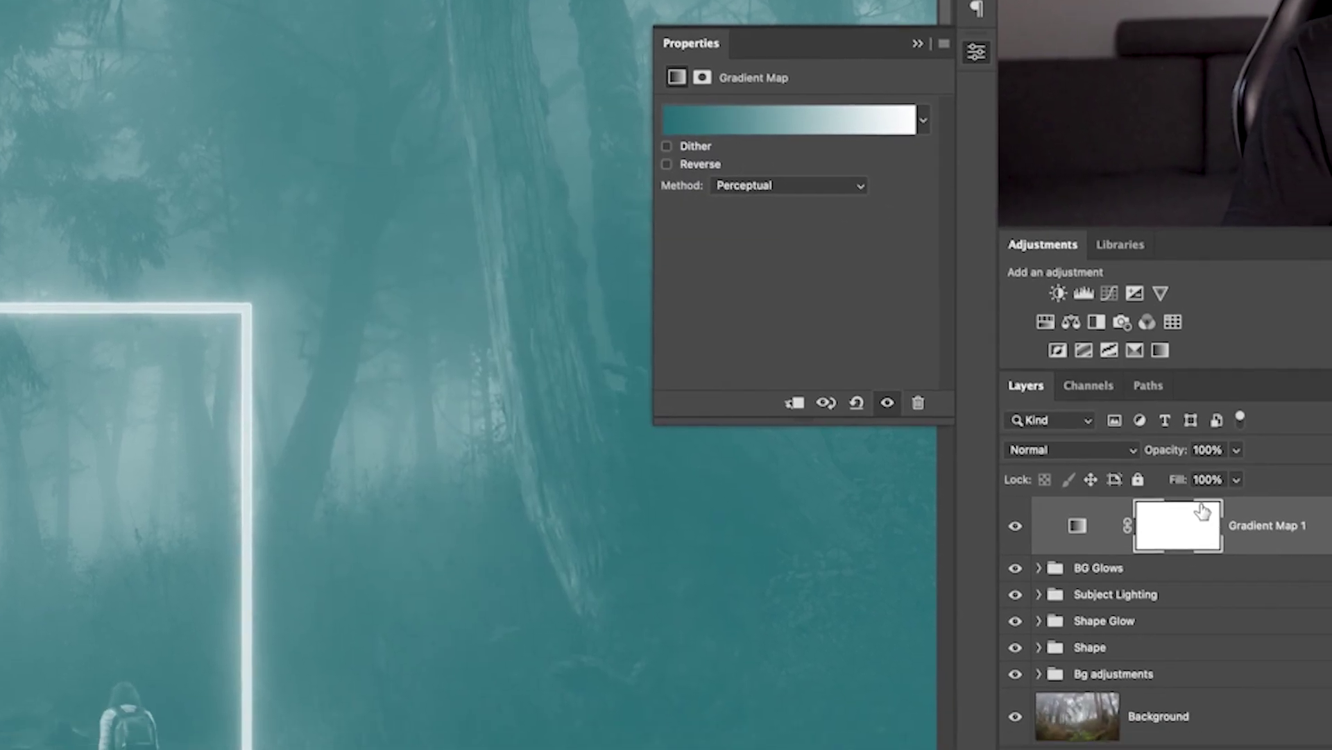
left_click(1083, 517)
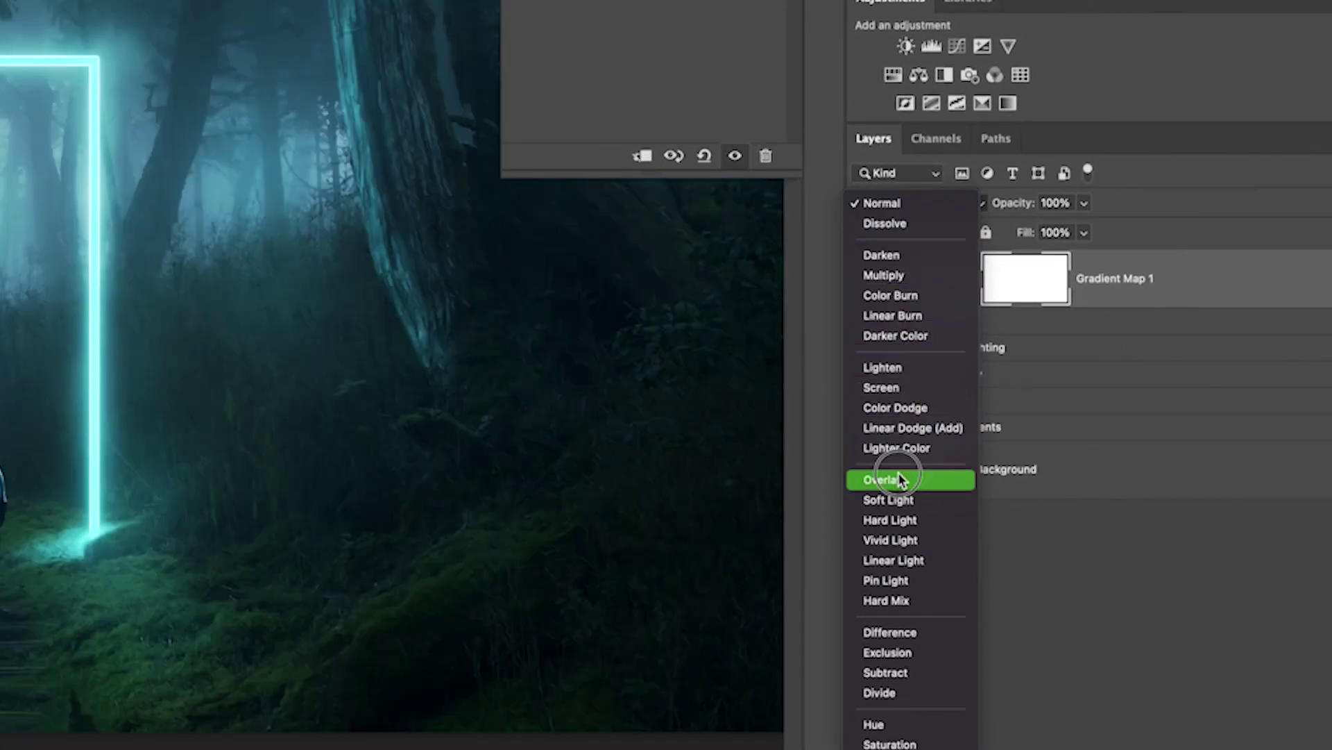
left_click(889, 480)
left_click(1084, 203)
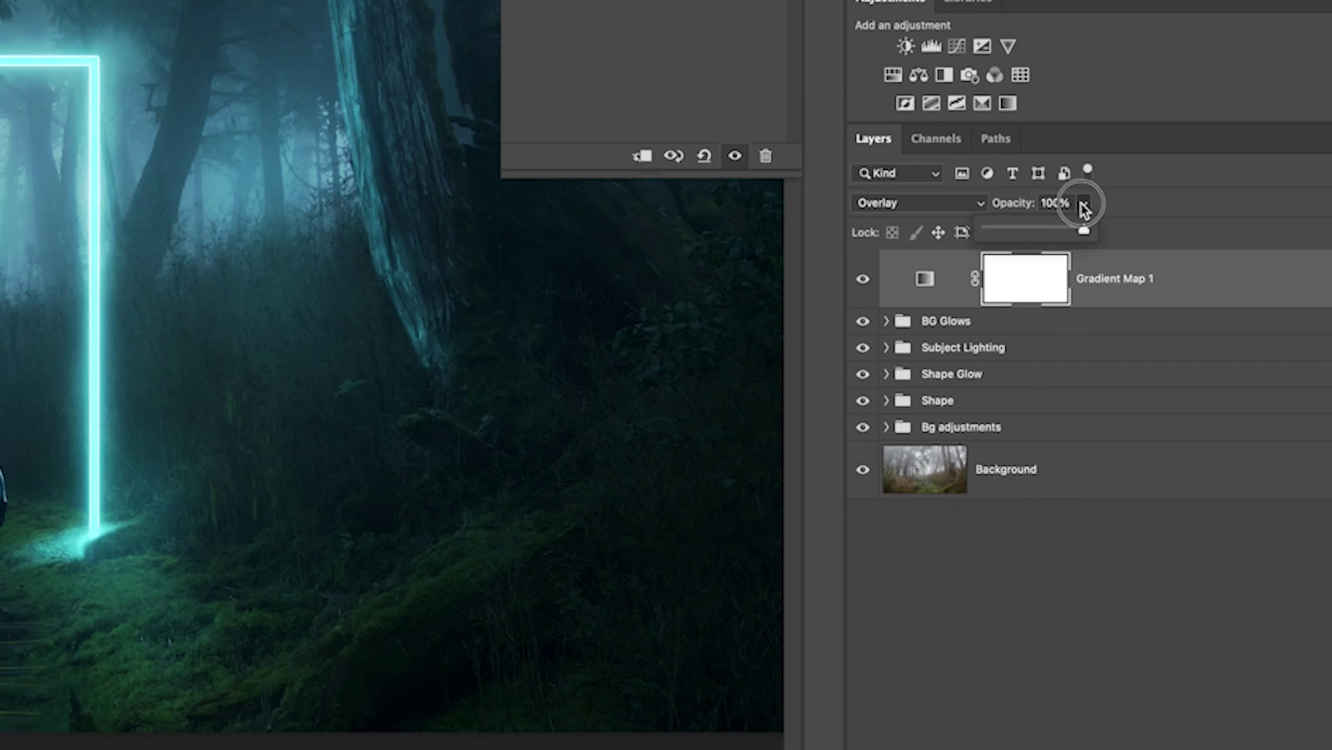
left_click_drag(1084, 230, 1006, 239)
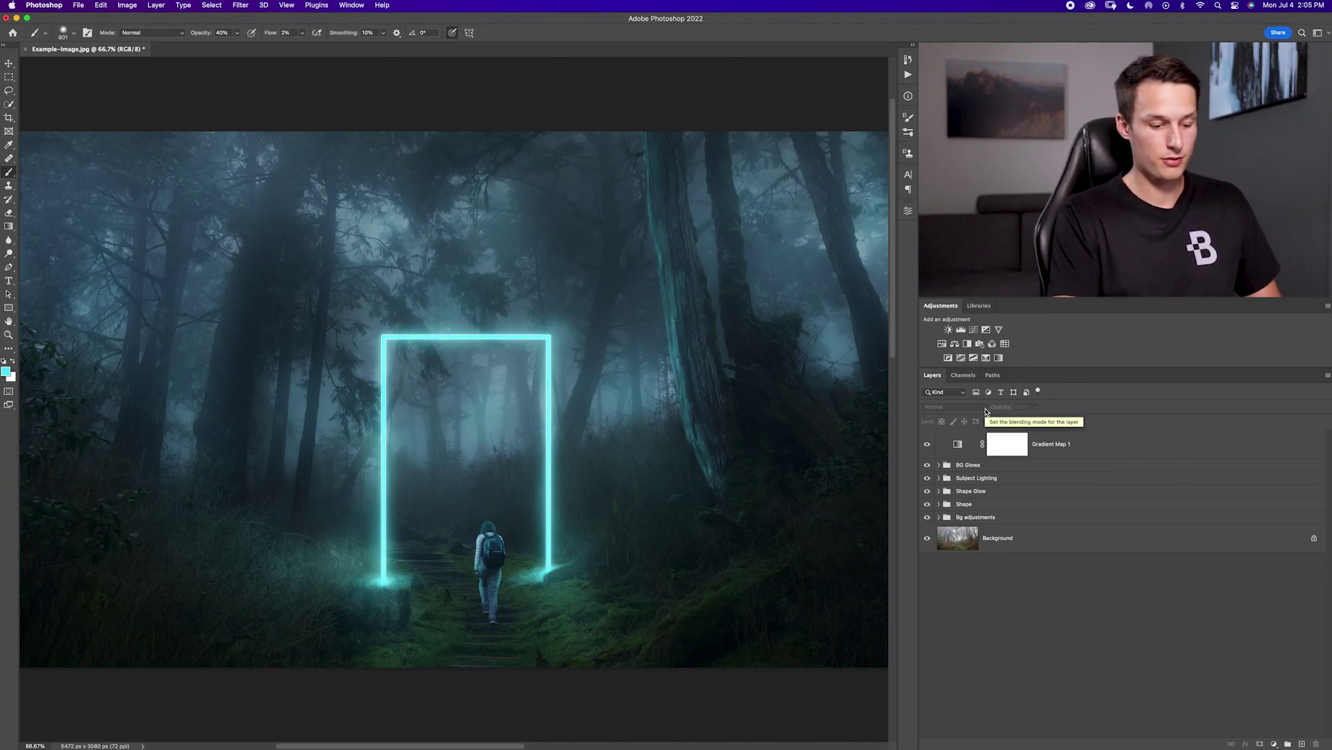
Create a new layer in Overlay mode filled with 50% gray above the Gradient Map adjustment.
key("super+shift+n")
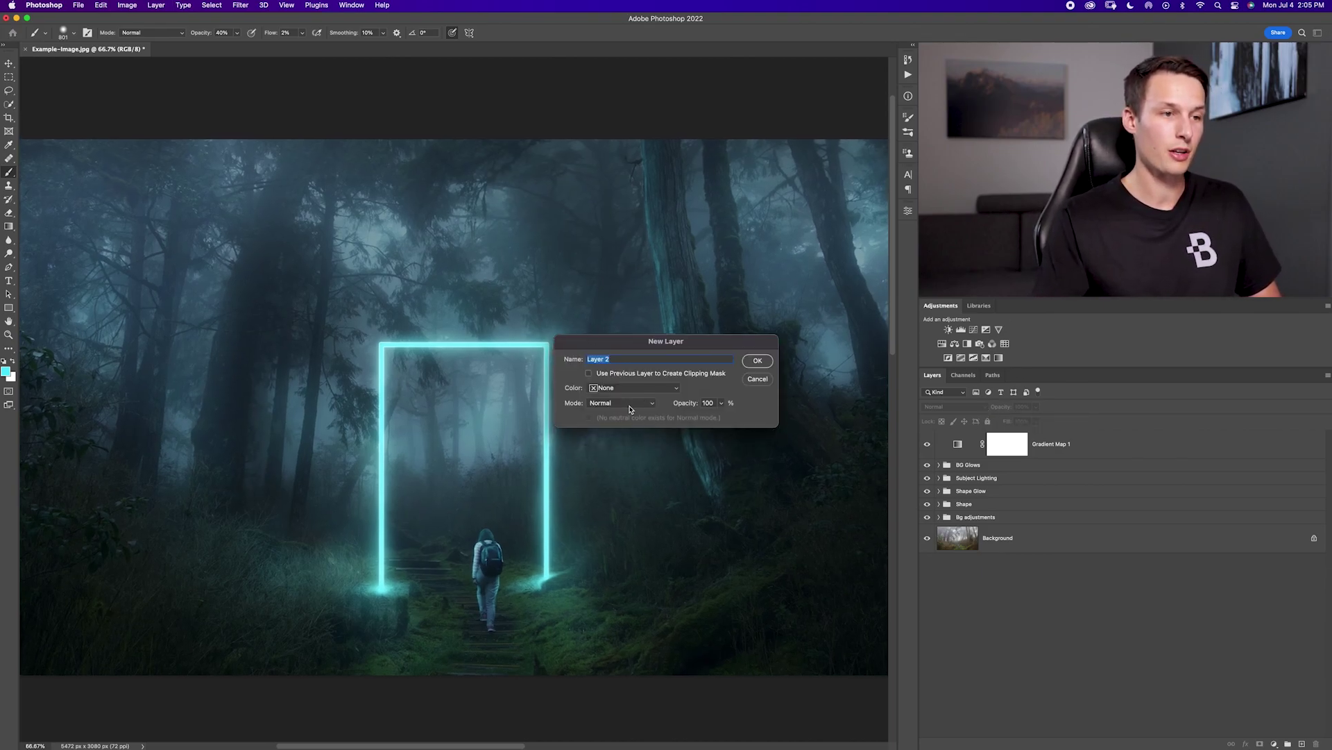
left_click(622, 402)
left_click(644, 553)
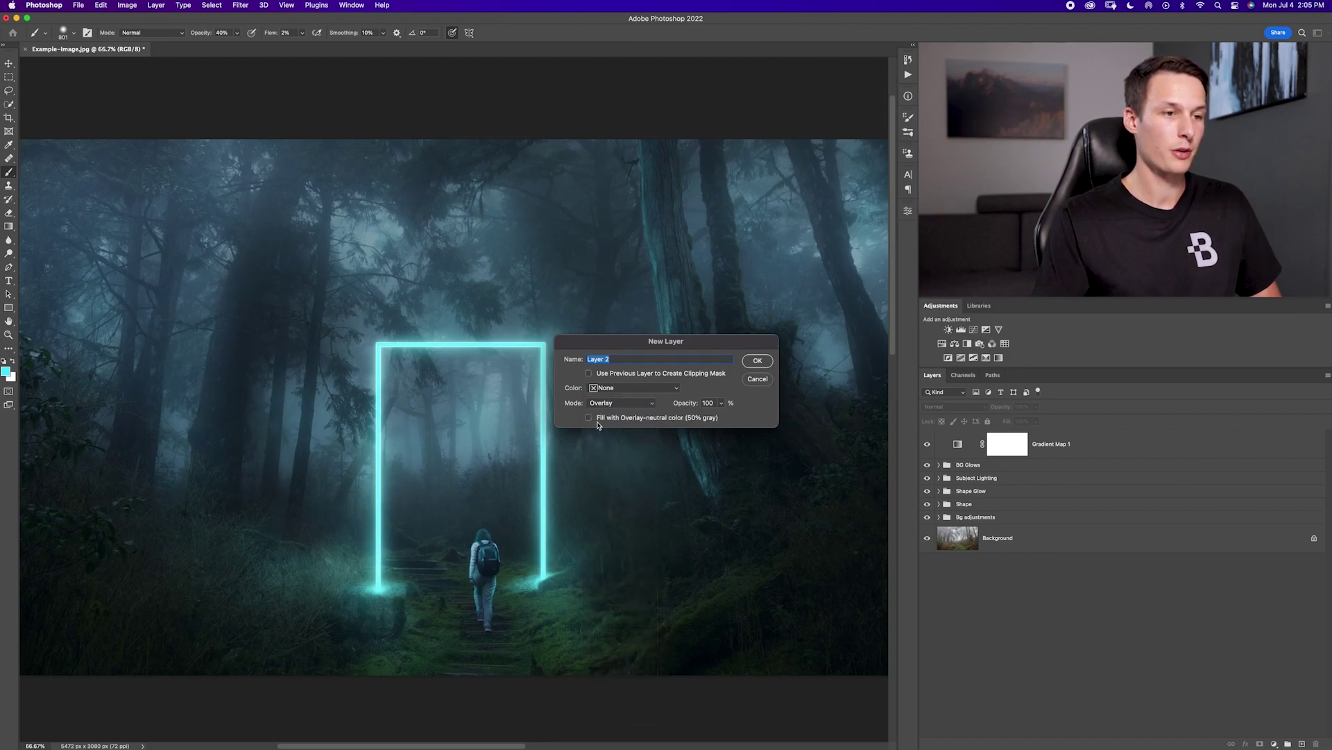
left_click(759, 362)
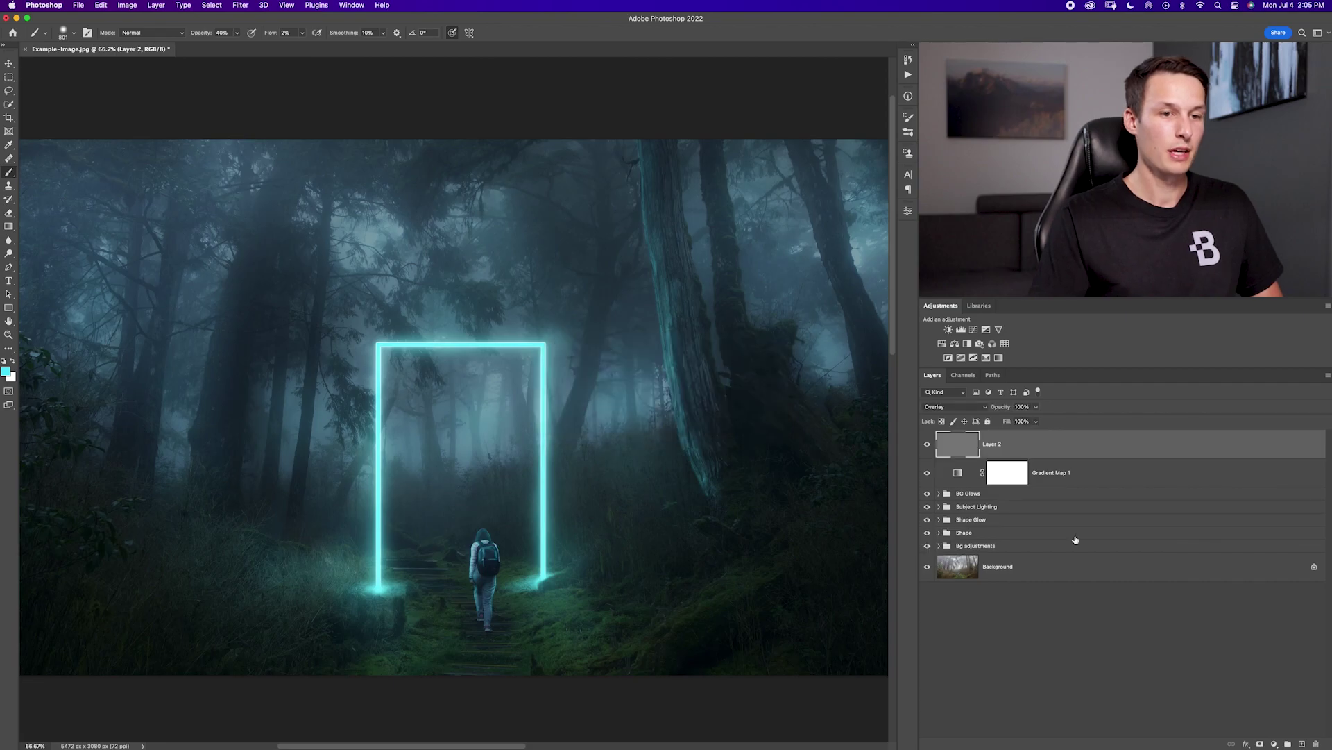
Dodge the midtones at 30% exposure along the neon frame and in the foggy gaps between the trees.
key("o")
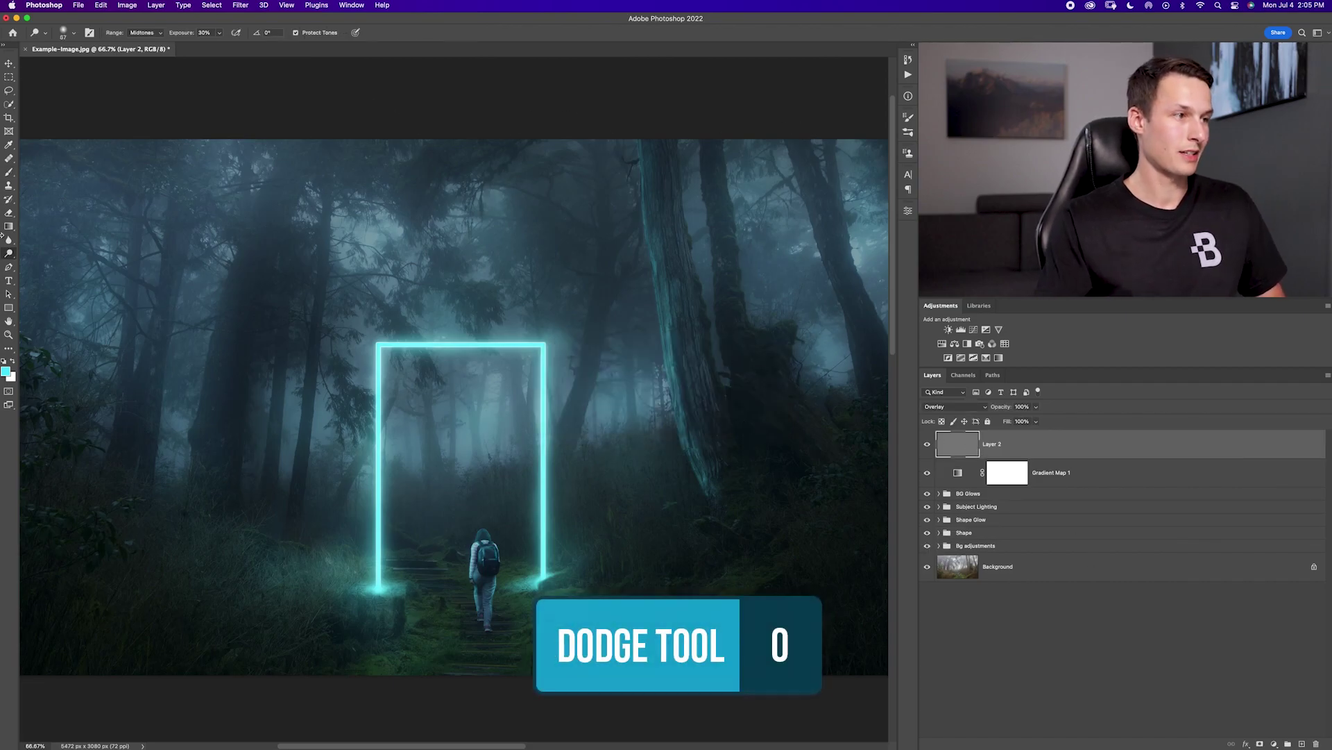
mouse_move(482, 470)
left_mouse_down()
mouse_move(585, 360)
mouse_move(446, 490)
mouse_move(516, 472)
left_mouse_up()
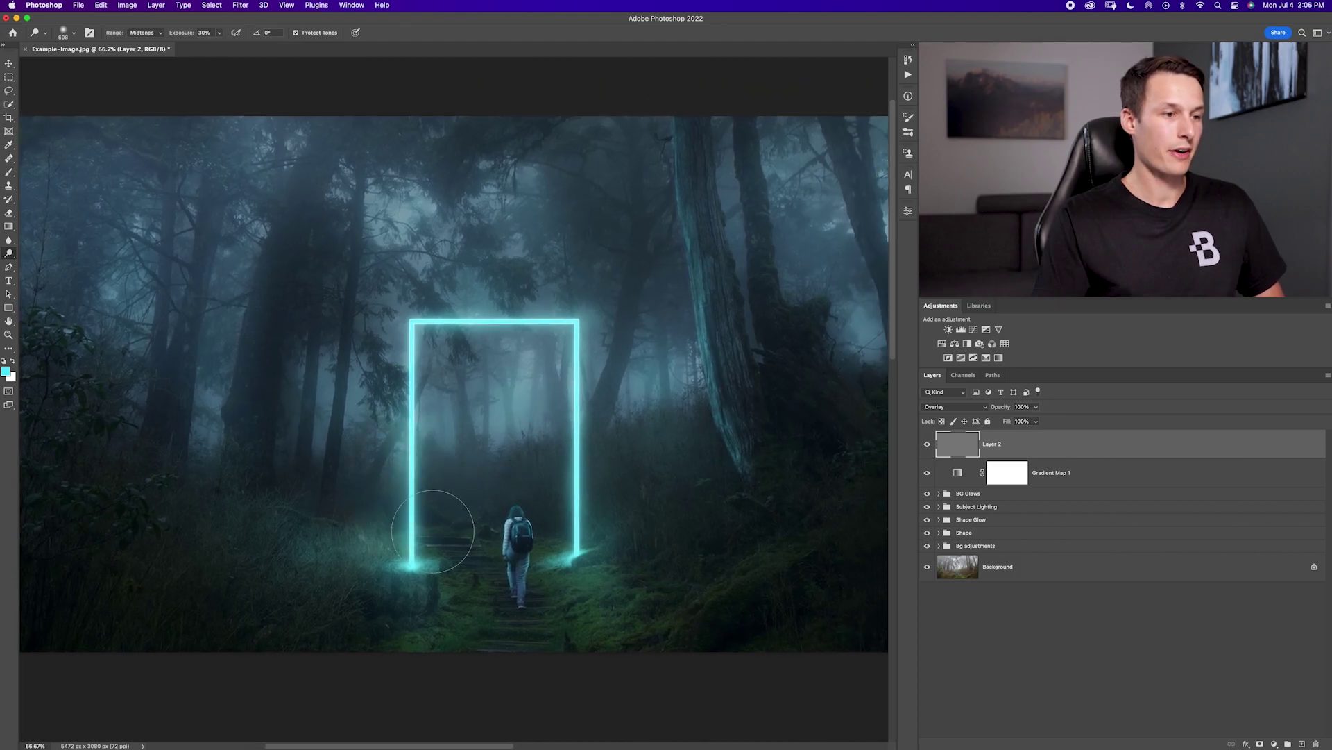
left_click_drag(413, 405, 408, 520)
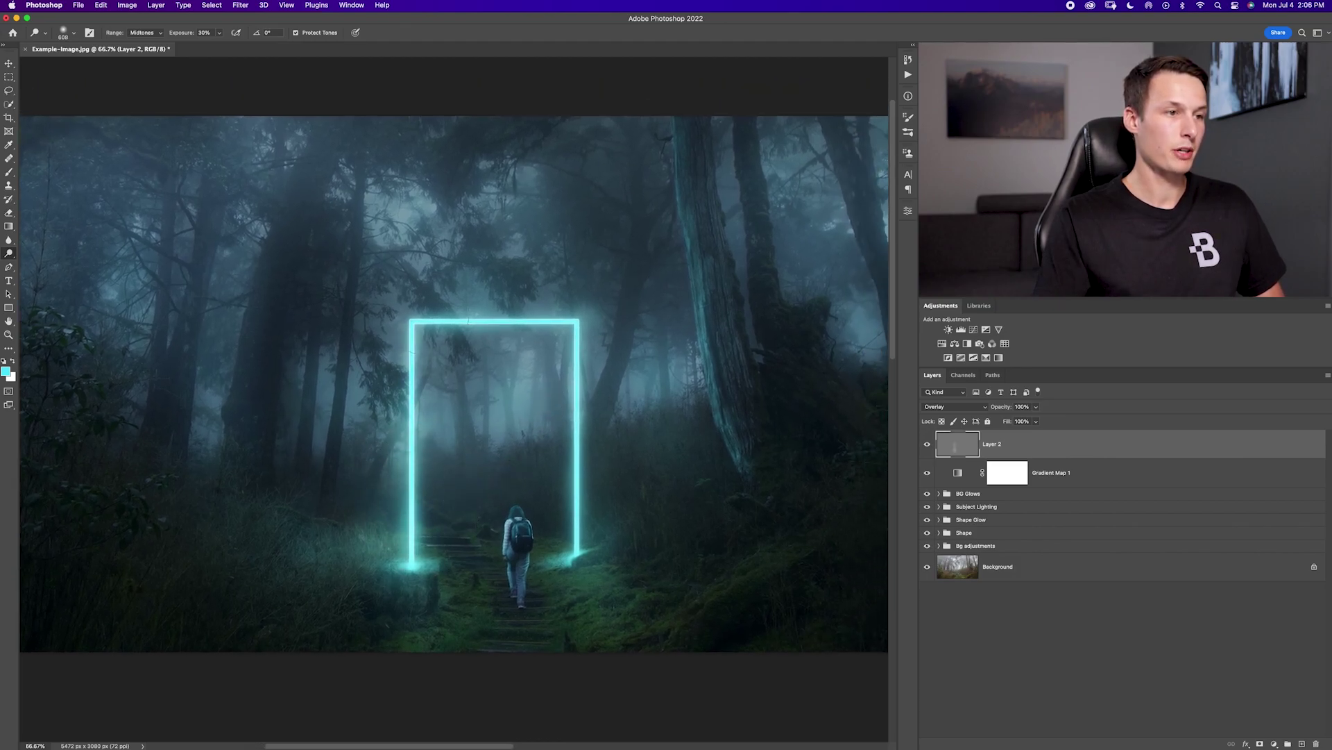
left_click_drag(581, 334, 575, 487)
left_click_drag(648, 366, 683, 407)
left_click_drag(857, 331, 862, 304)
left_click_drag(801, 201, 820, 231)
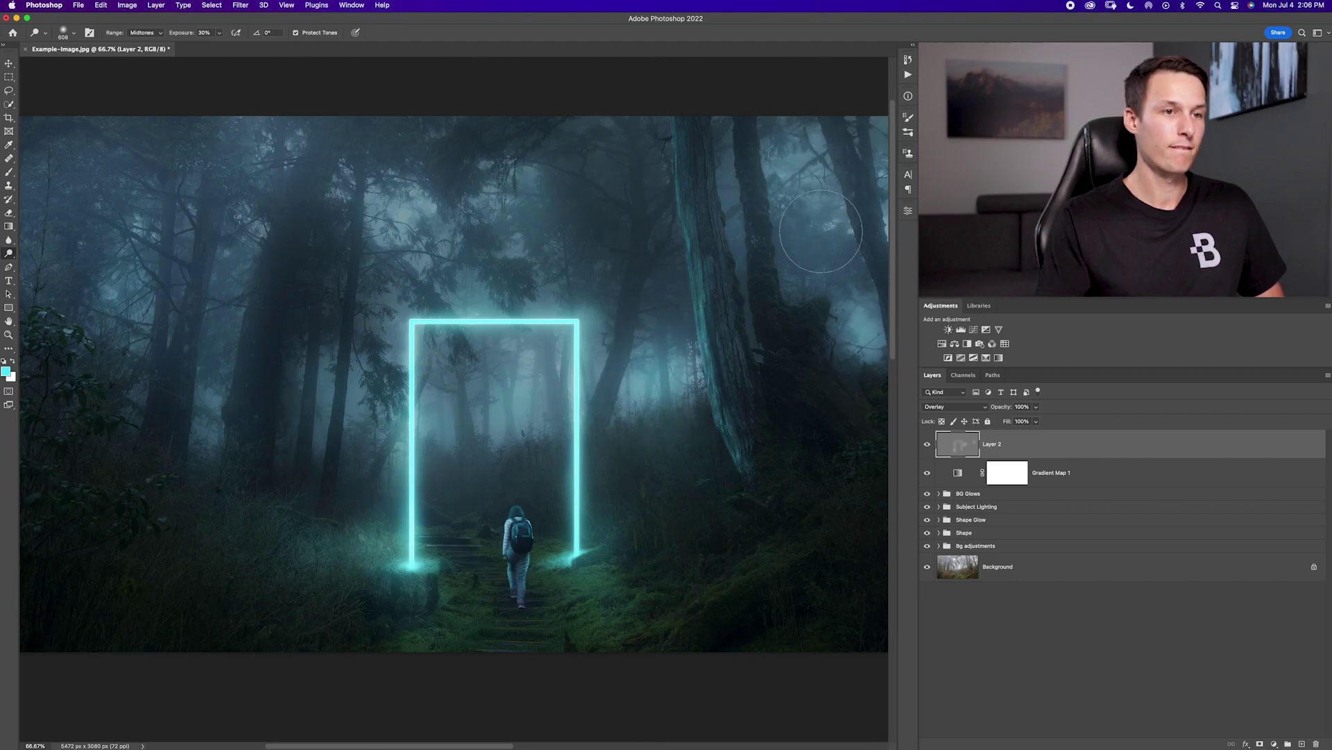
left_click_drag(765, 283, 695, 300)
Dodge the cyan-lit edge of the large leaning tree trunk with a smaller brush.
key("bracketleft")
key("bracketleft")
left_click_drag(644, 158, 666, 348)
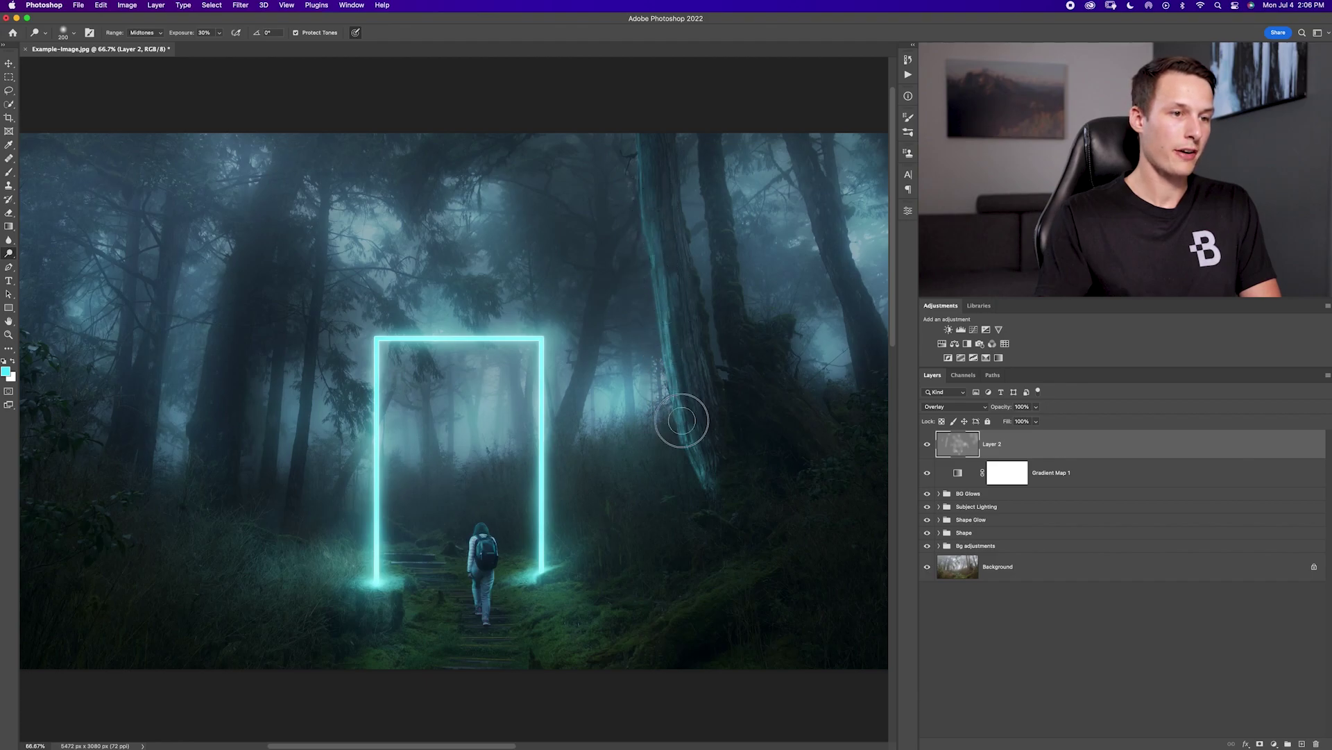
mouse_move(713, 544)
left_mouse_down()
mouse_move(692, 470)
mouse_move(662, 467)
left_mouse_up()
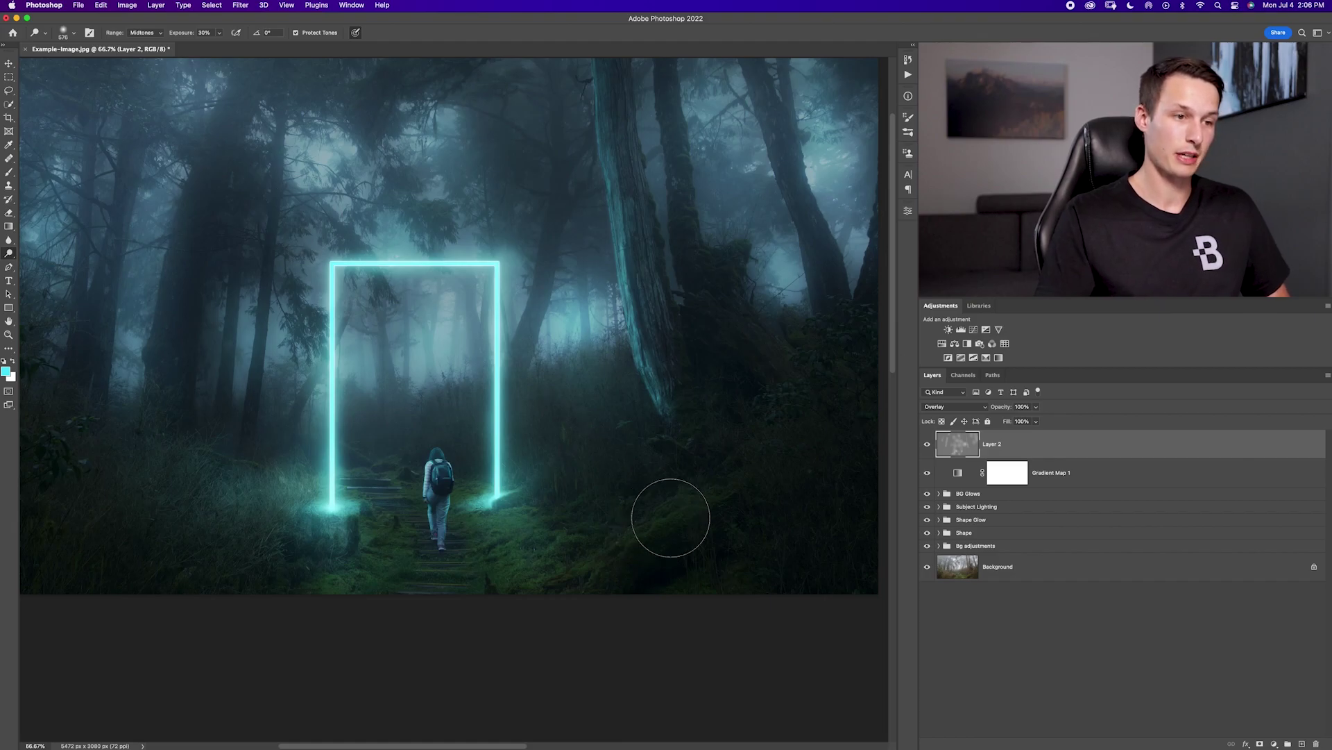
Burn the midtones at 20% exposure over the dark tree trunks and the shadowed foliage, adjusting the brush size for each area.
key("super+minus")
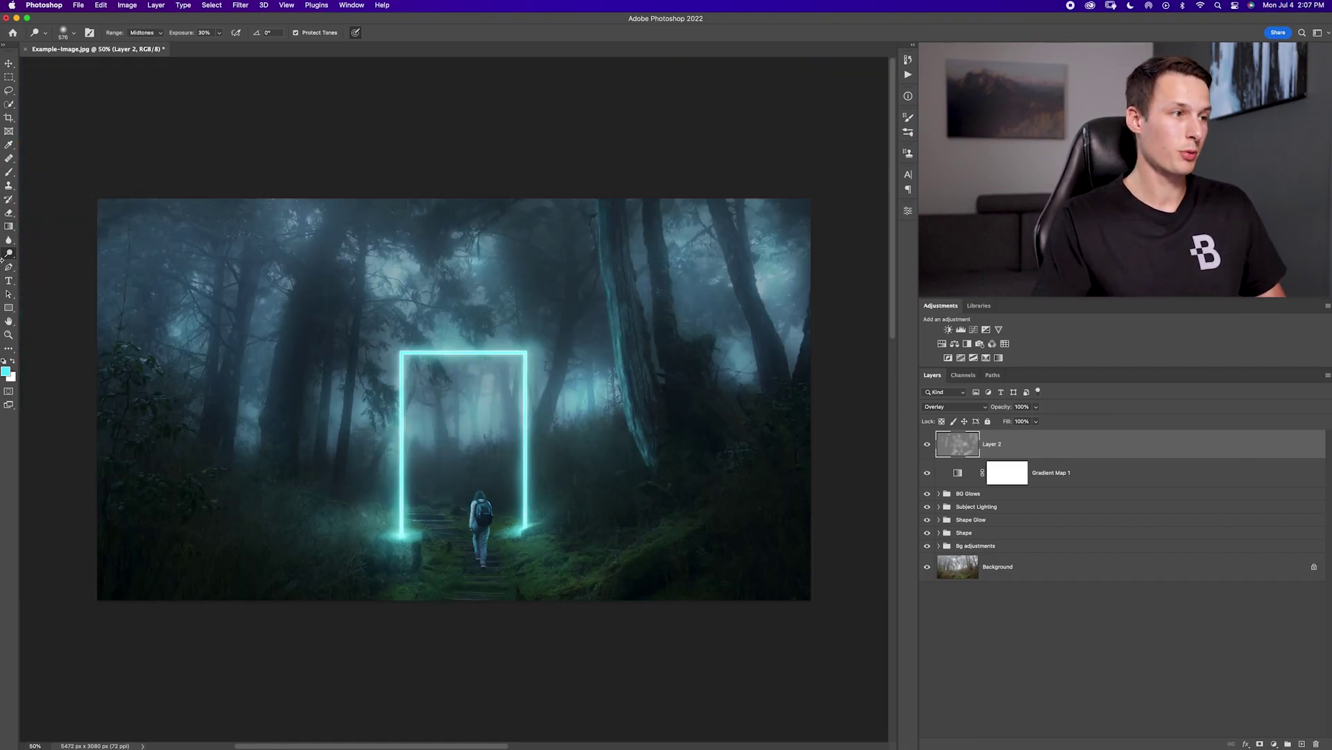
right_click(9, 254)
left_click(46, 260)
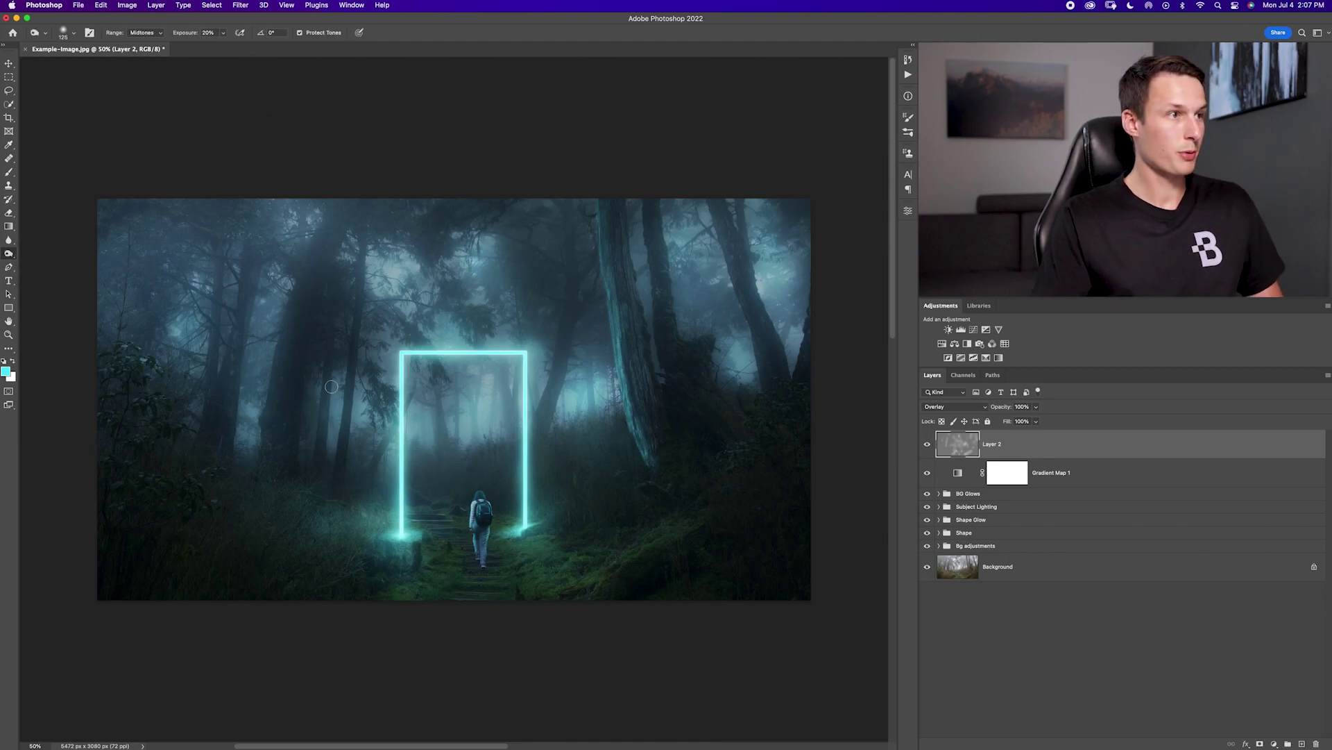
left_click_drag(280, 385, 349, 381)
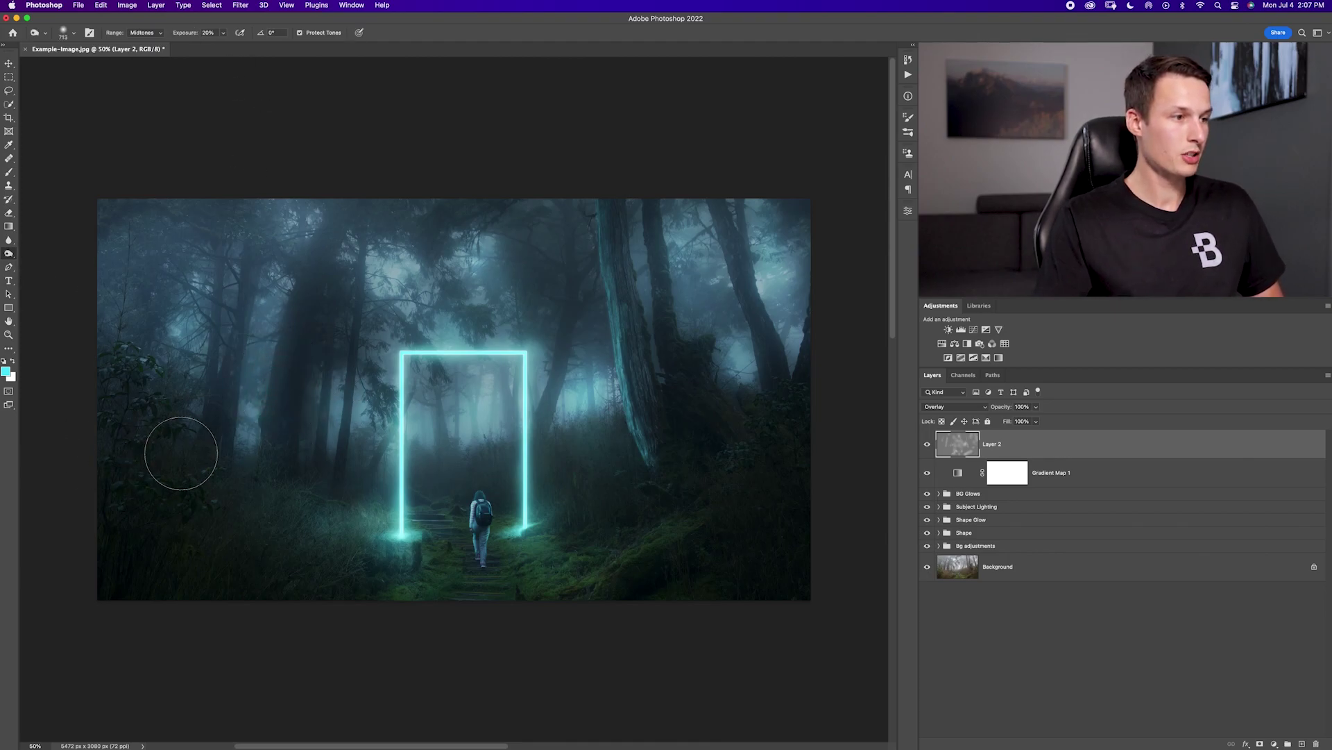
left_click_drag(147, 452, 221, 452)
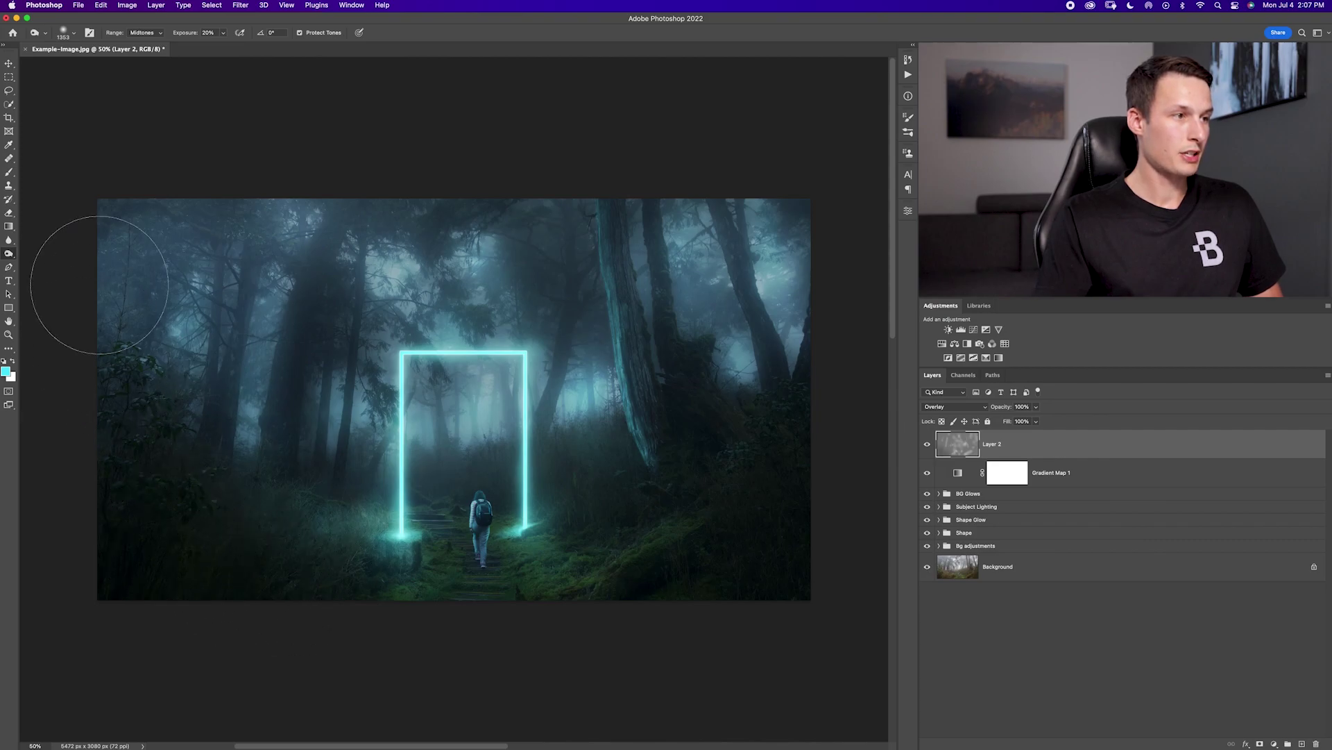
left_click_drag(678, 310, 560, 323)
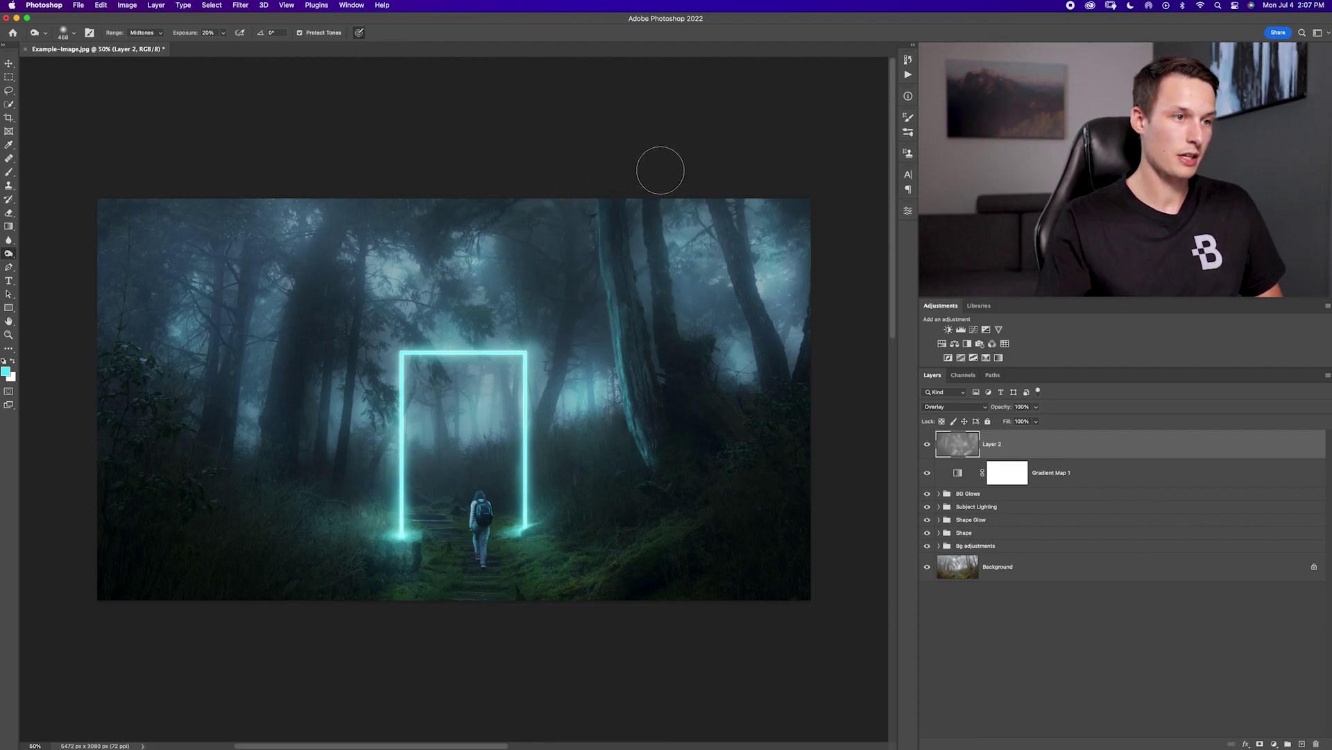
mouse_move(288, 286)
left_mouse_down()
mouse_move(272, 399)
mouse_move(282, 438)
left_mouse_up()
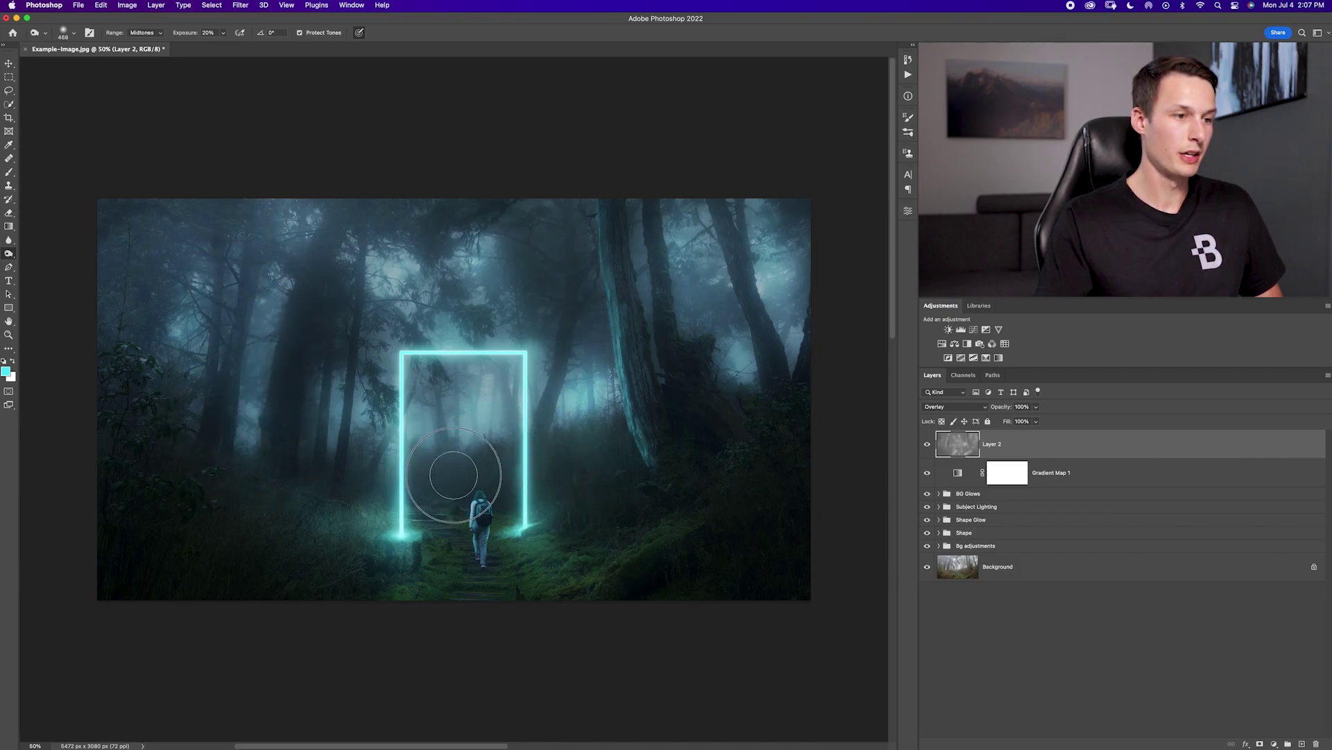
left_click_drag(448, 385, 455, 383, "ctrl+alt")
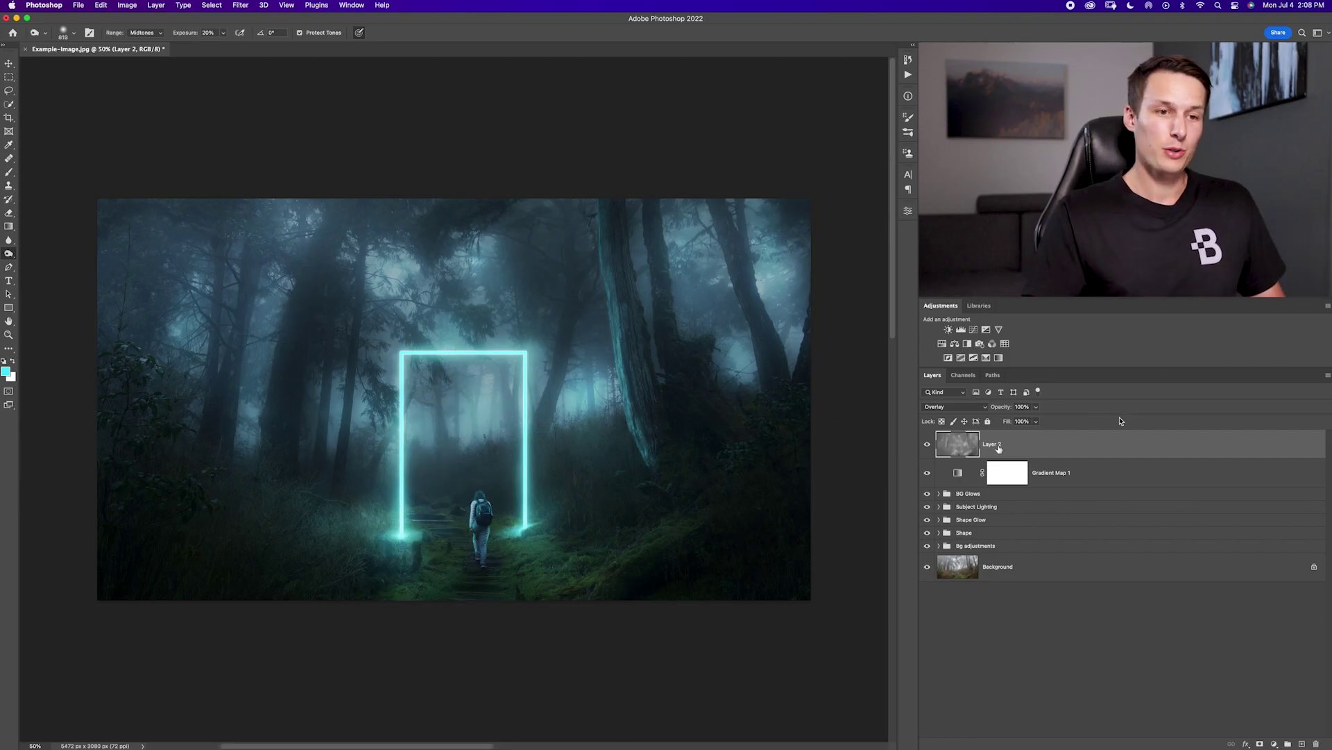
Compare the image with and without the dodge-and-burn layer, and the original Background photo with the full edit.
left_click(925, 445)
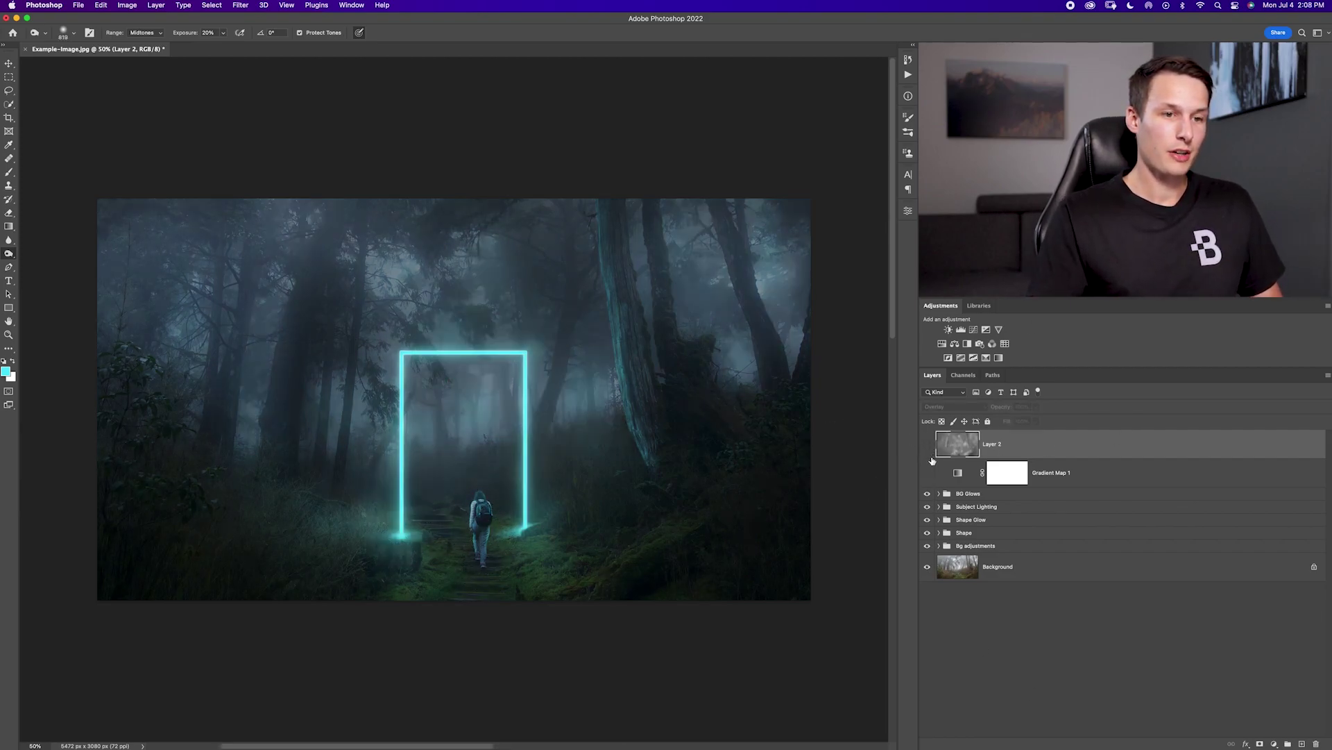
left_click_drag(926, 481, 933, 457)
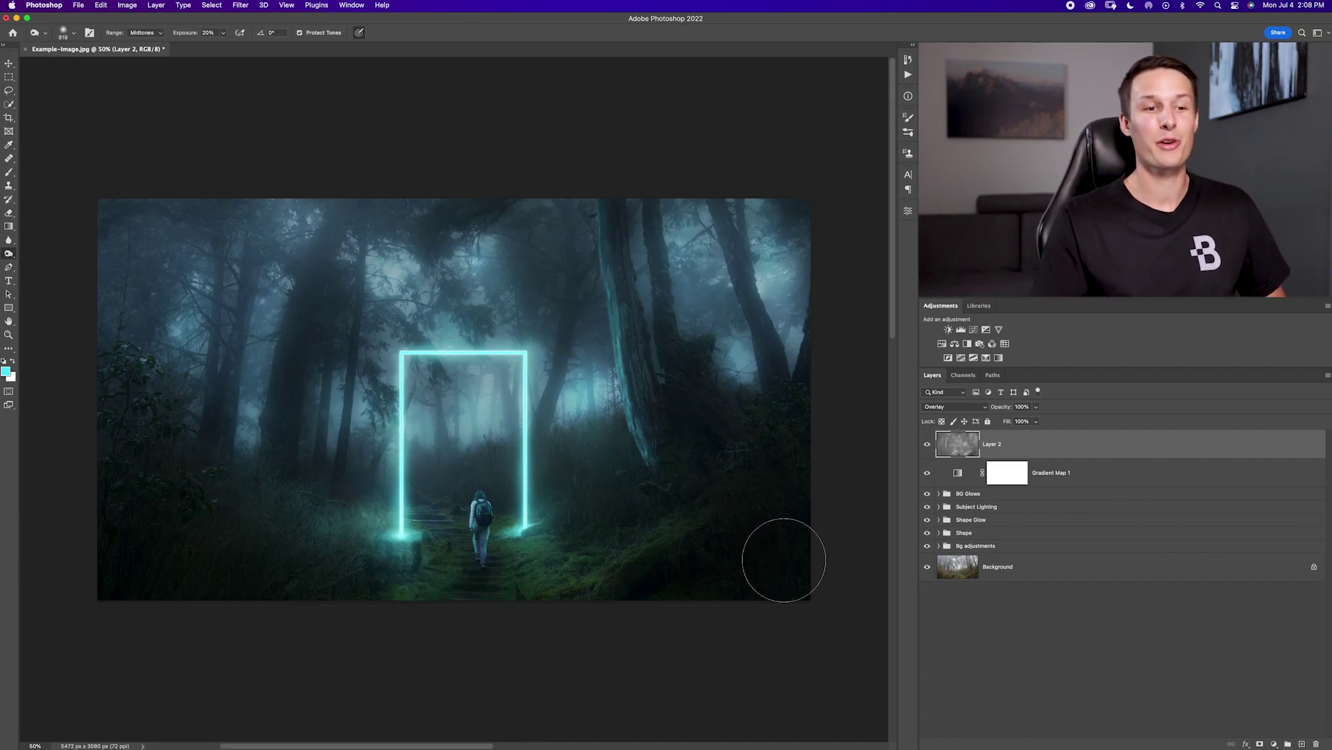
left_click(930, 575, "alt")
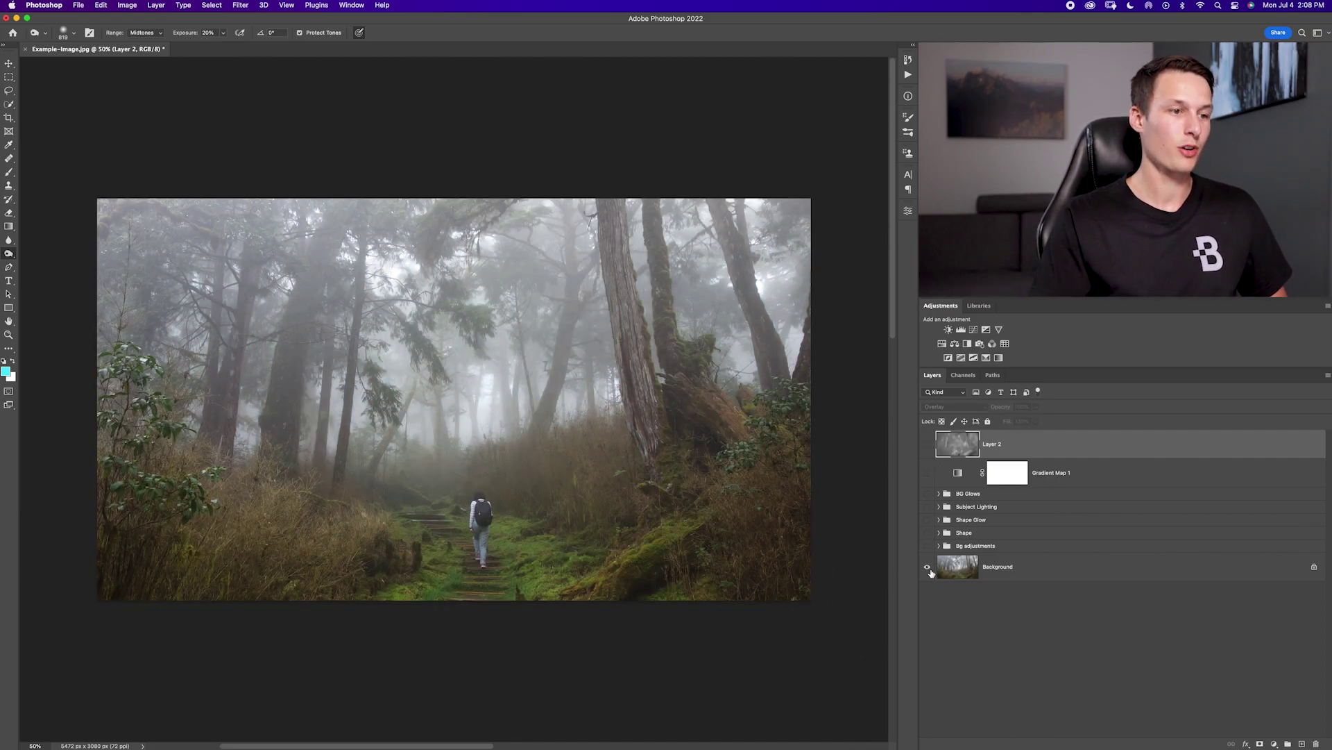
left_click(923, 578, "alt")
left_click(926, 567, "alt")
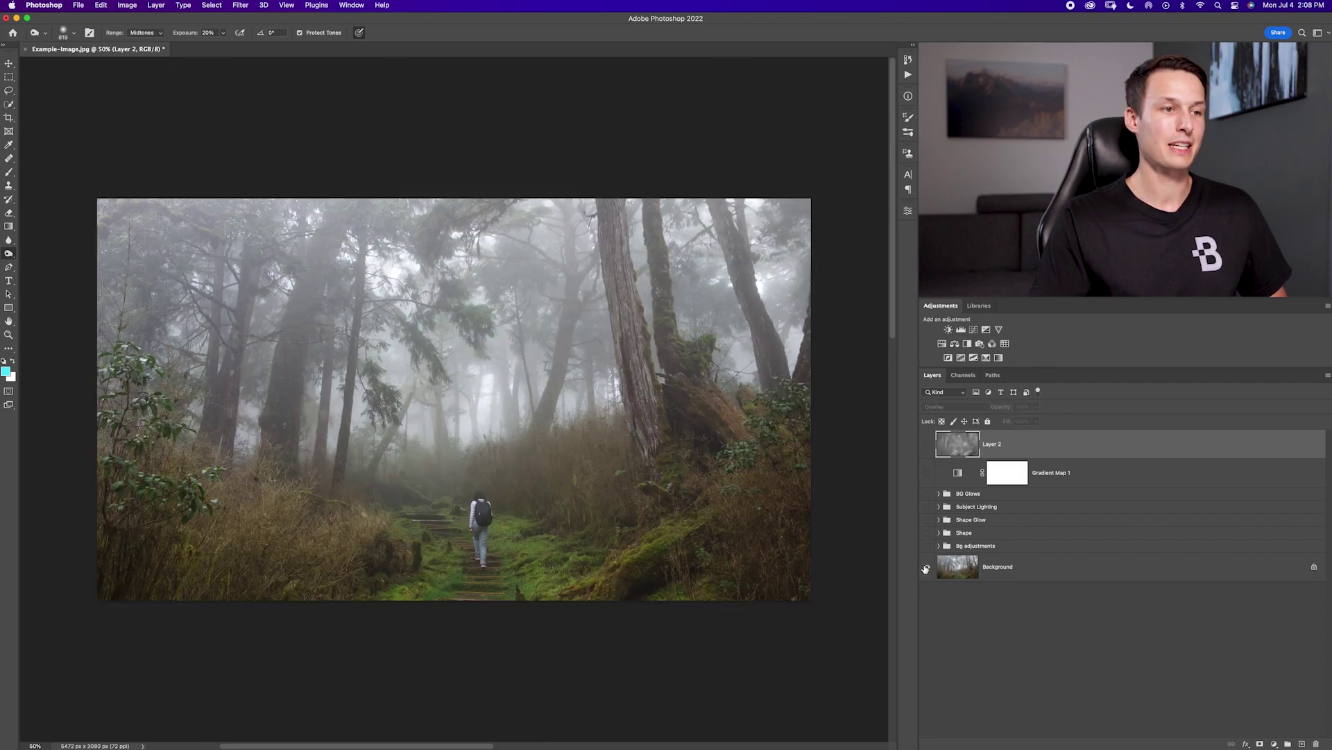
left_click(927, 576, "alt")
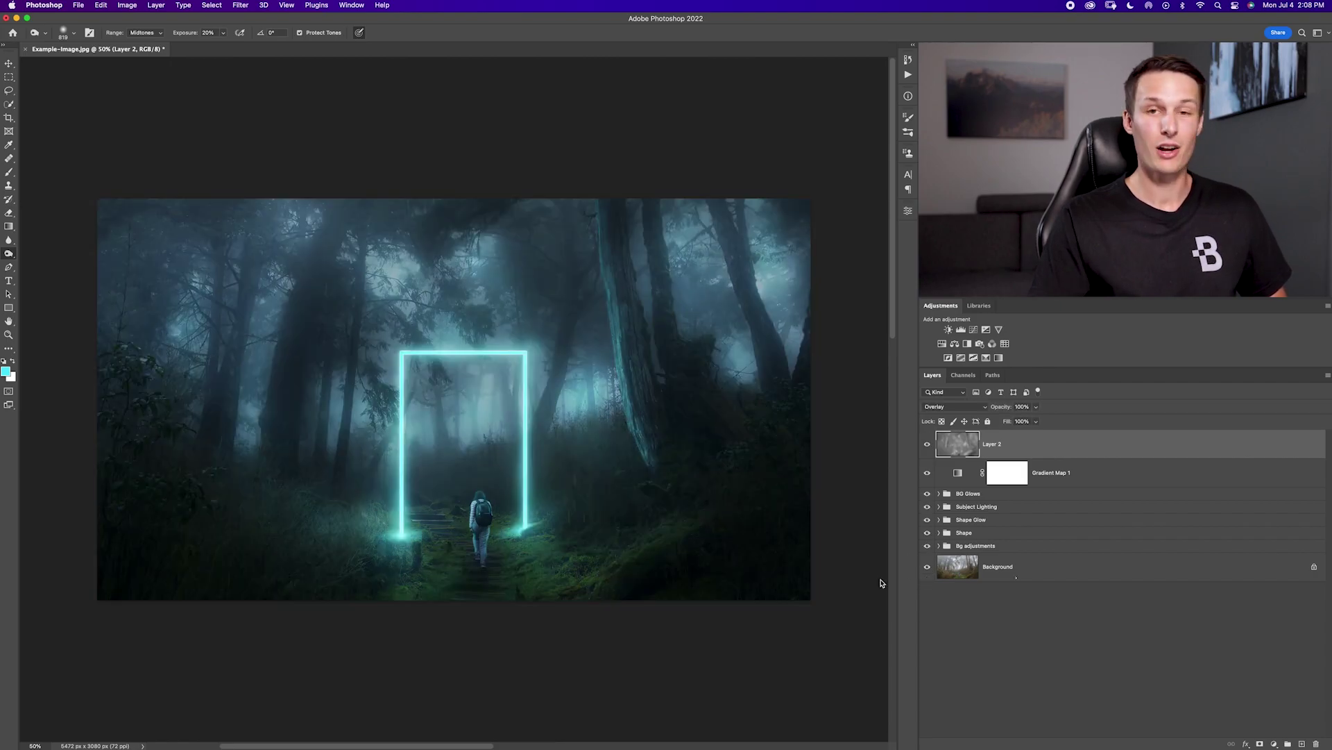